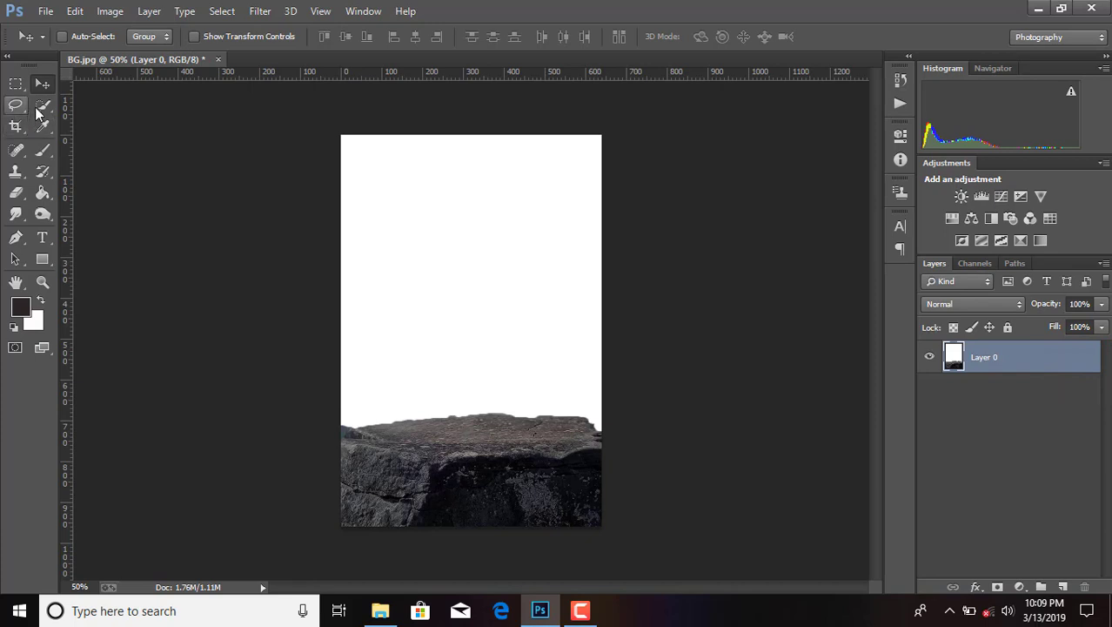
Step: Quick-select the rock, mask out the white area above it, and apply the layer mask to Layer 0
left_click(41, 106)
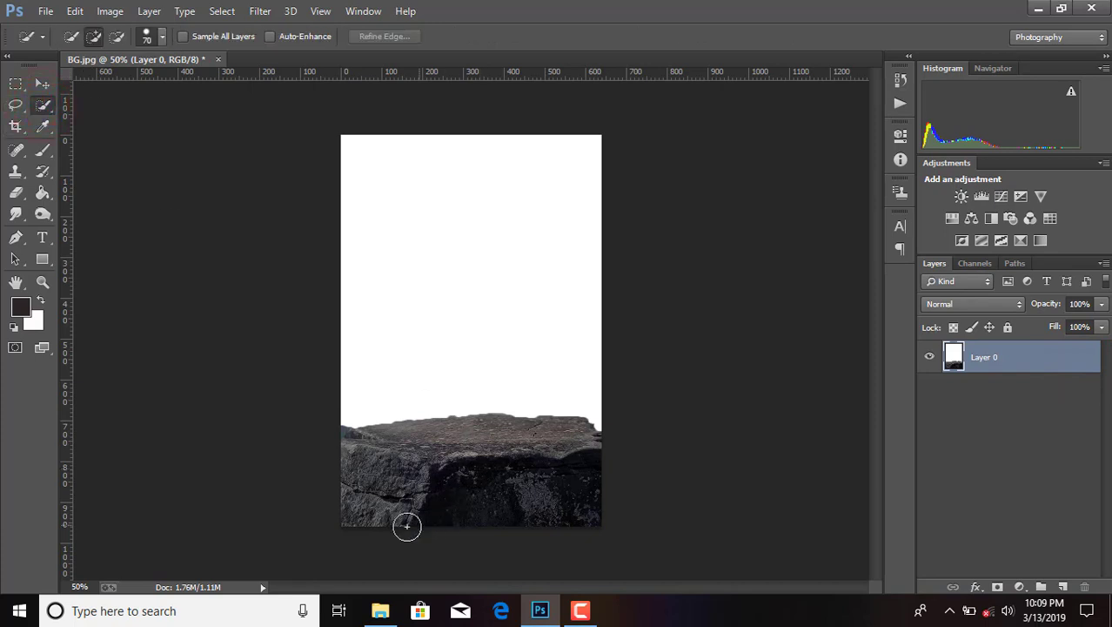
mouse_move(406, 526)
left_mouse_down()
mouse_move(414, 488)
mouse_move(536, 444)
mouse_move(466, 447)
mouse_move(393, 472)
left_mouse_up()
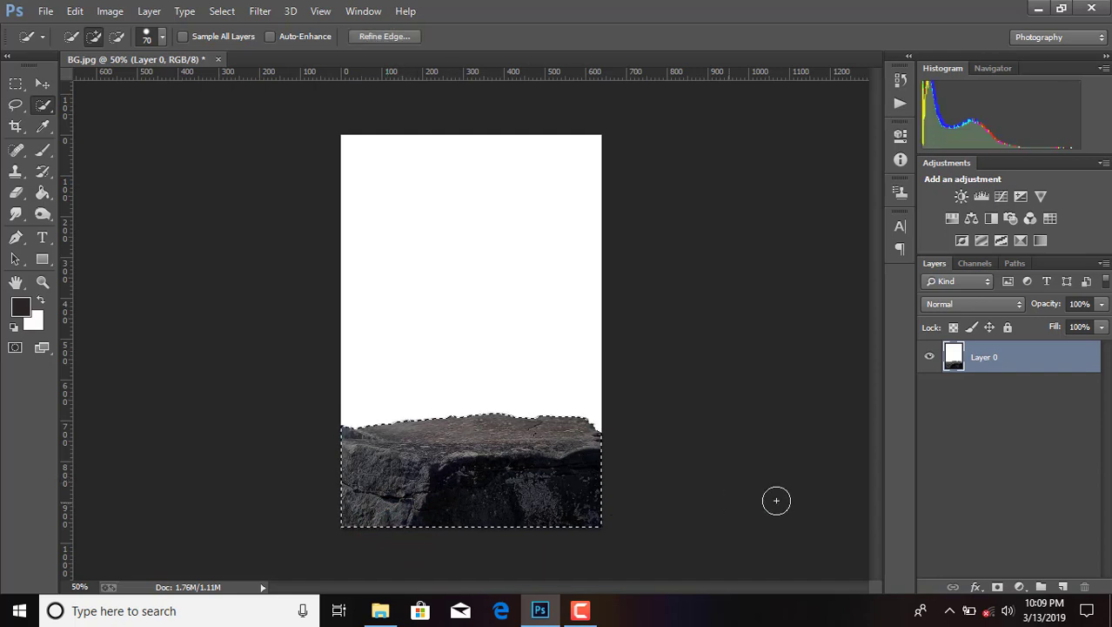
left_click(997, 588)
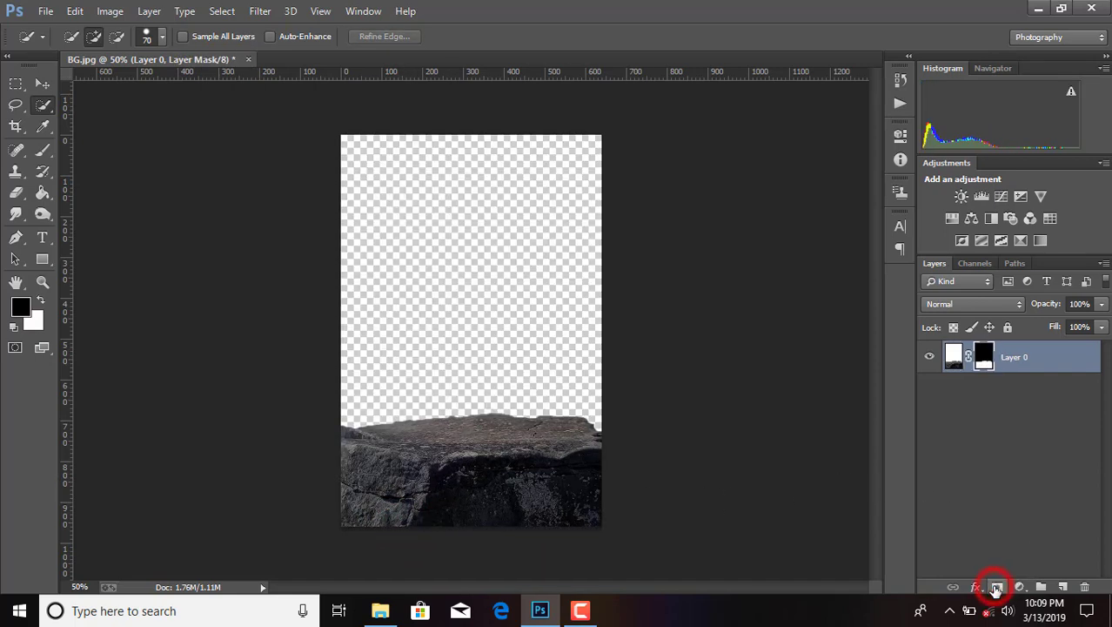
right_click(986, 364)
left_click(981, 413)
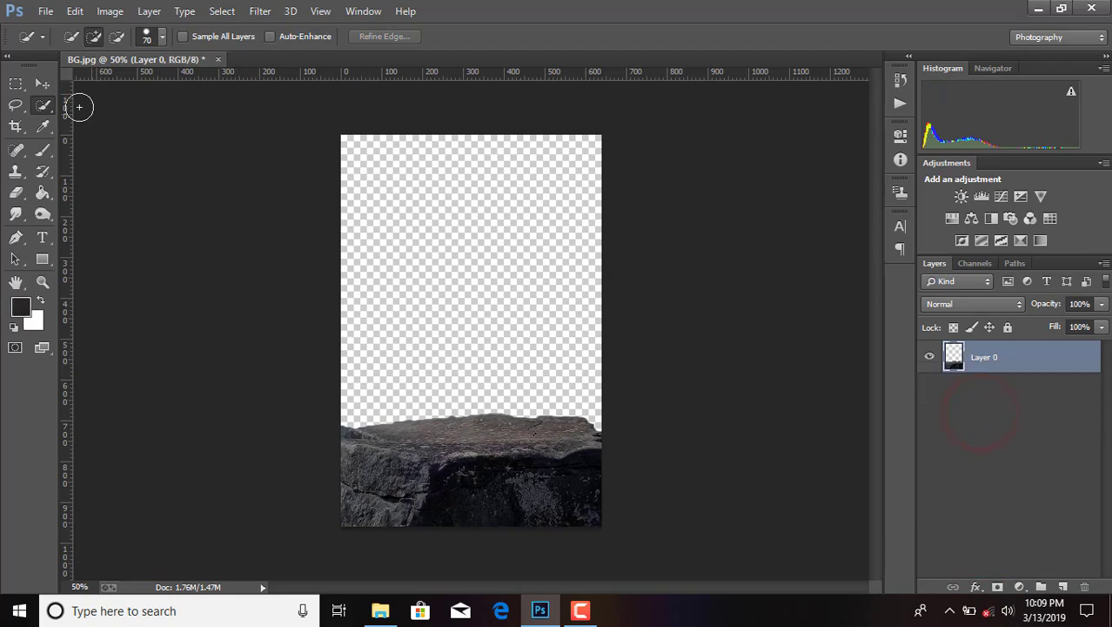
Step: Place the lake landscape IMG_2655 in the document as a linked image
left_click(44, 83)
left_click(46, 10)
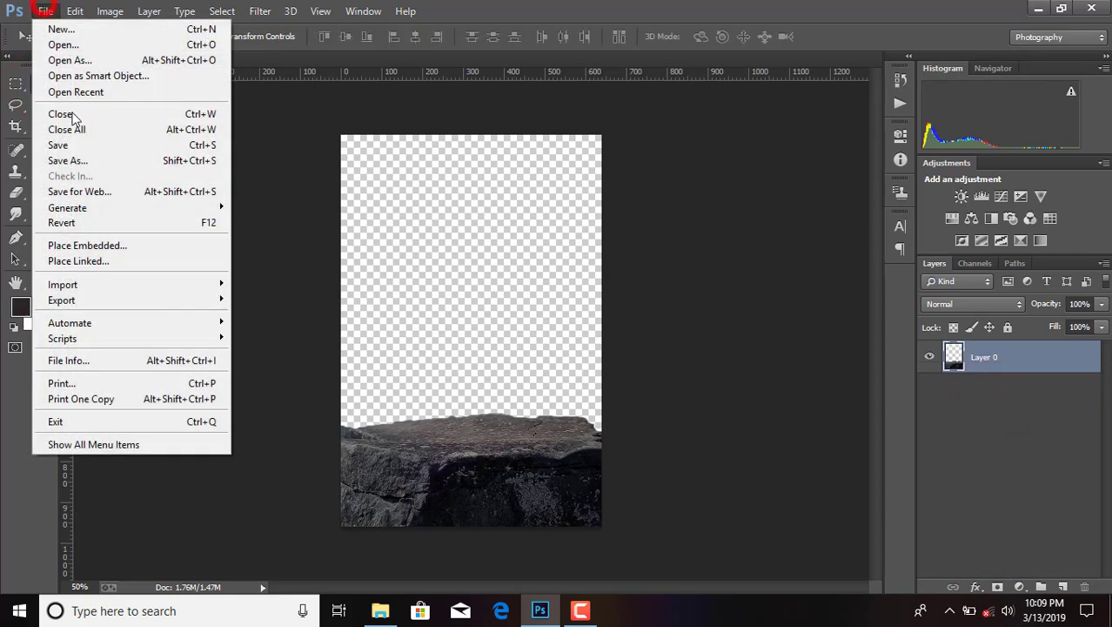
left_click(95, 260)
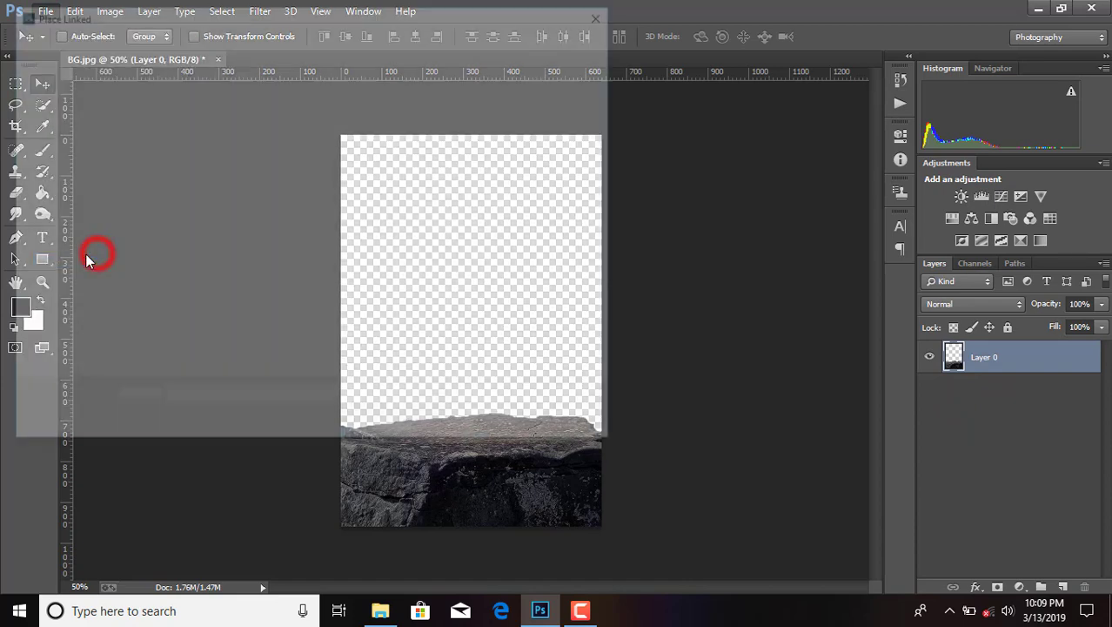
left_click_drag(609, 166, 606, 251)
double_click(464, 315)
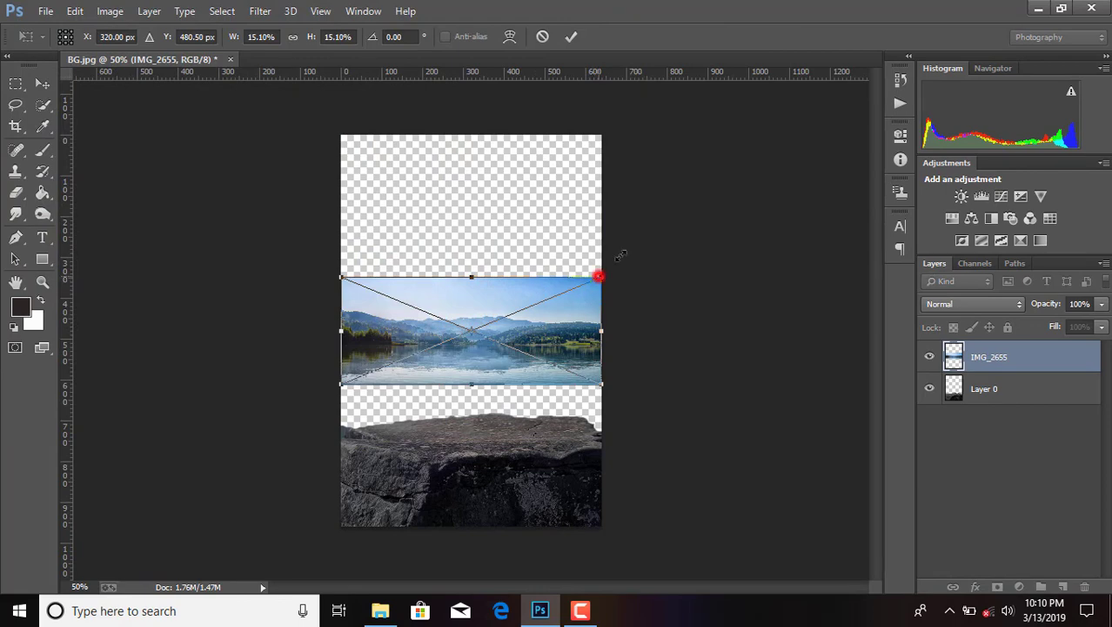
Step: Enlarge the placed landscape to about 64% so it covers the whole canvas, and commit the placement
left_click_drag(599, 276, 896, 156)
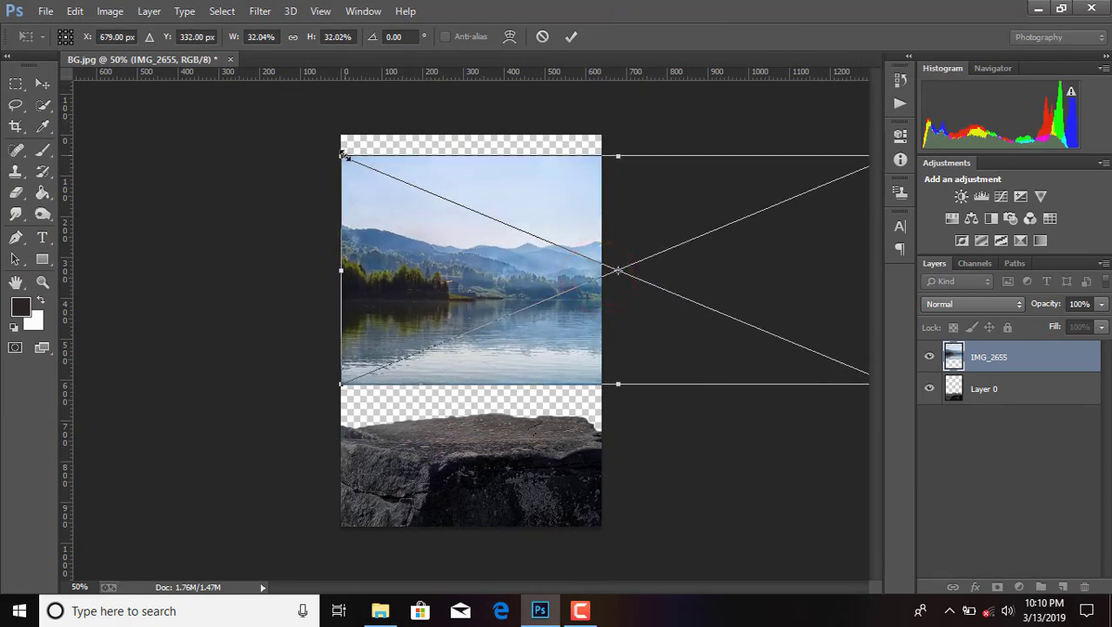
left_click_drag(342, 155, 194, 94)
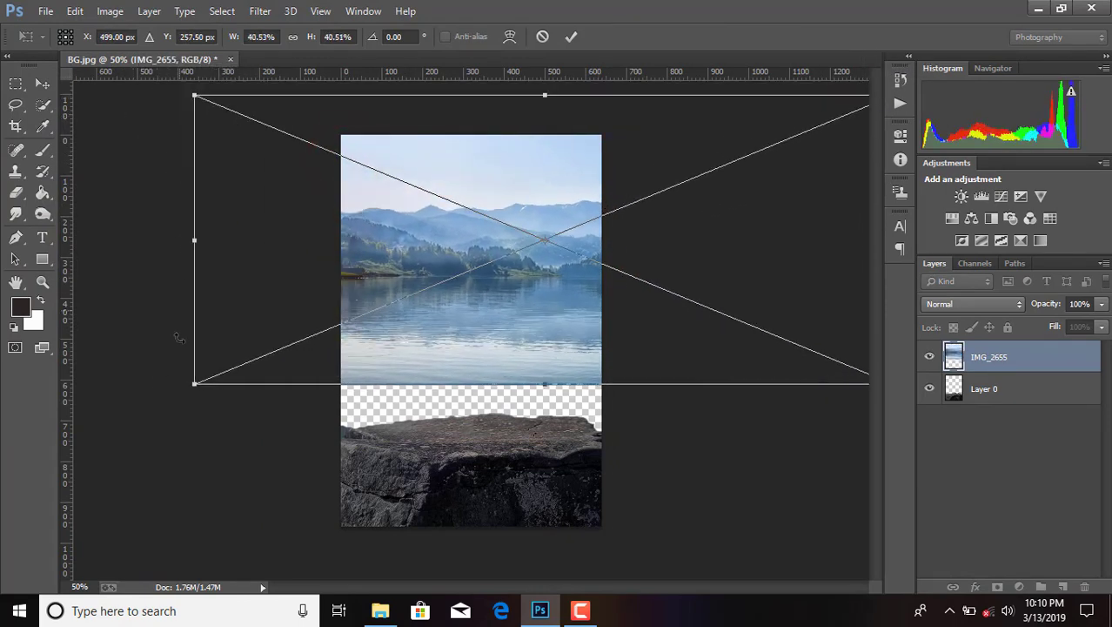
left_click_drag(451, 303, 374, 333)
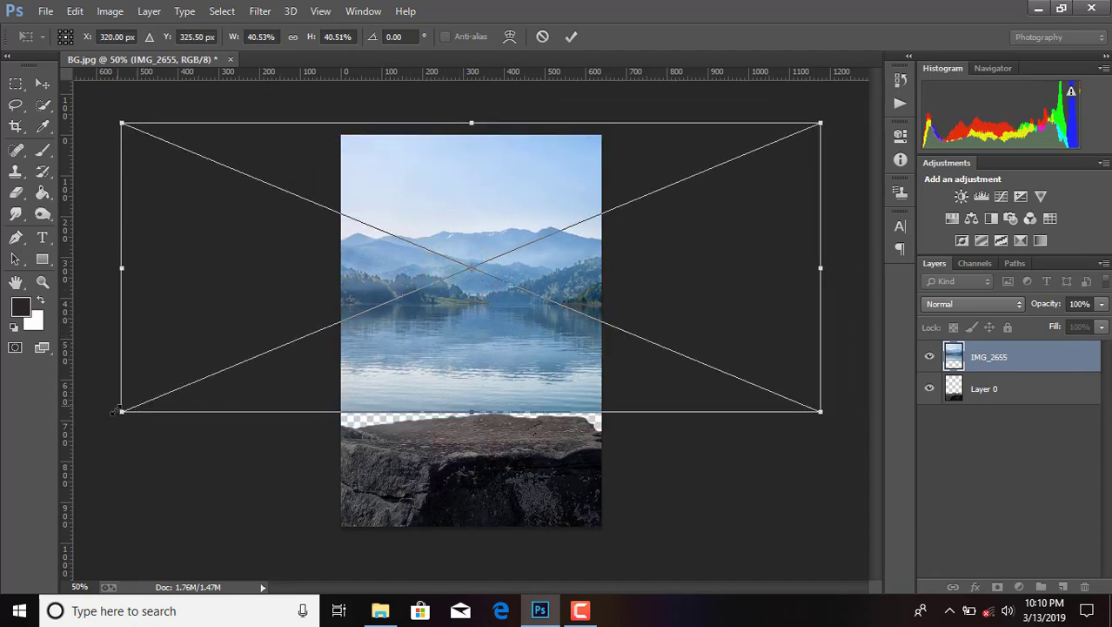
left_click_drag(125, 411, 17, 488)
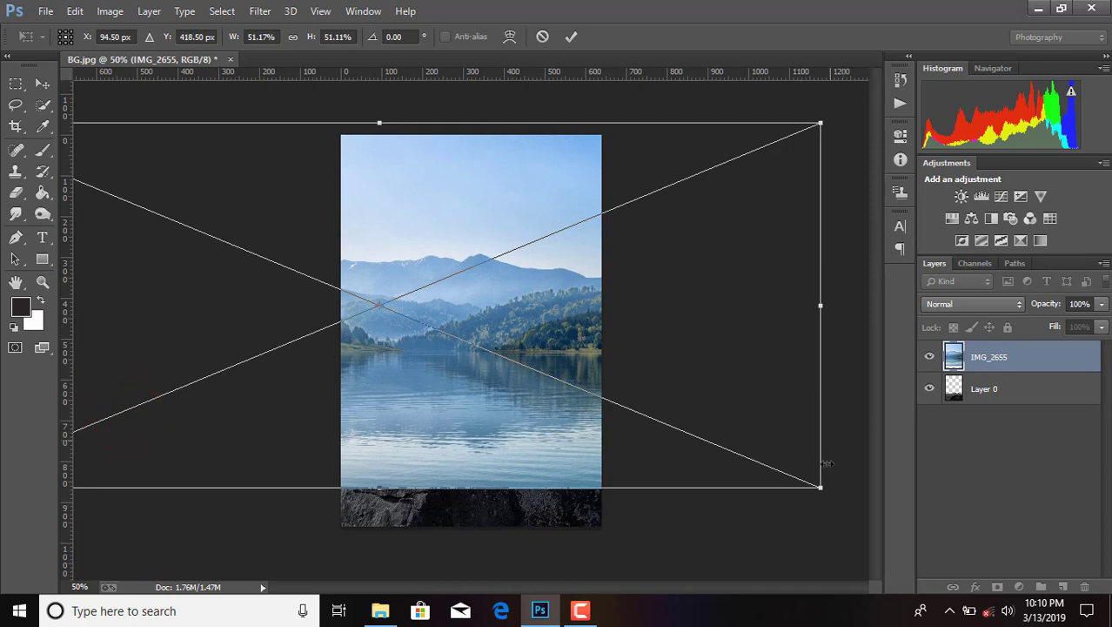
left_click_drag(818, 489, 993, 559)
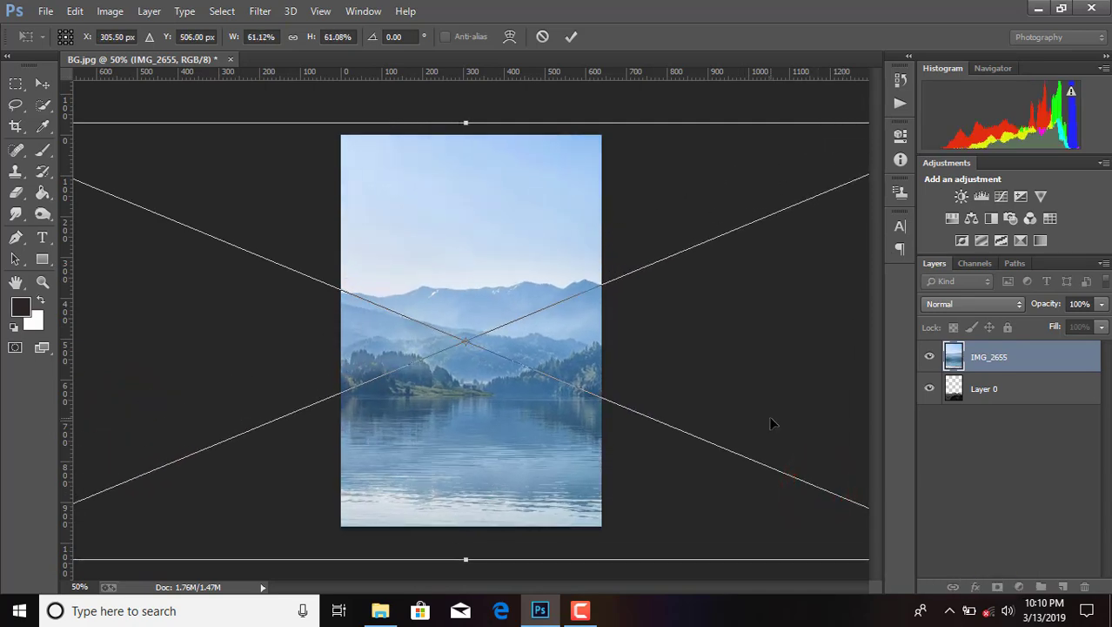
key("ctrl+minus")
key("ctrl+minus")
key("ctrl+minus")
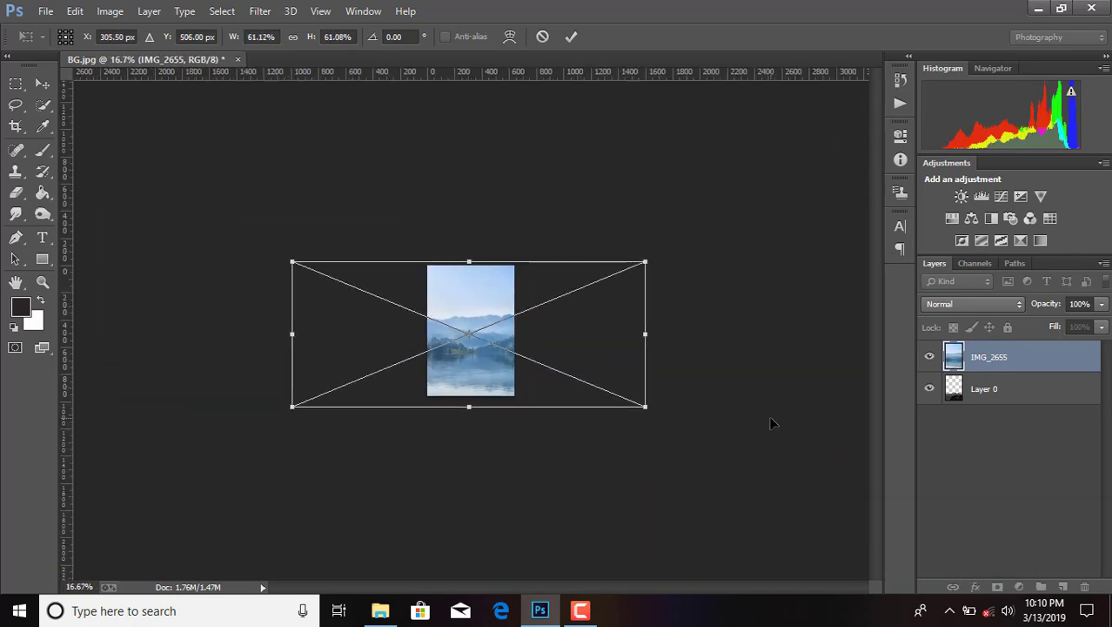
left_click_drag(645, 406, 662, 414)
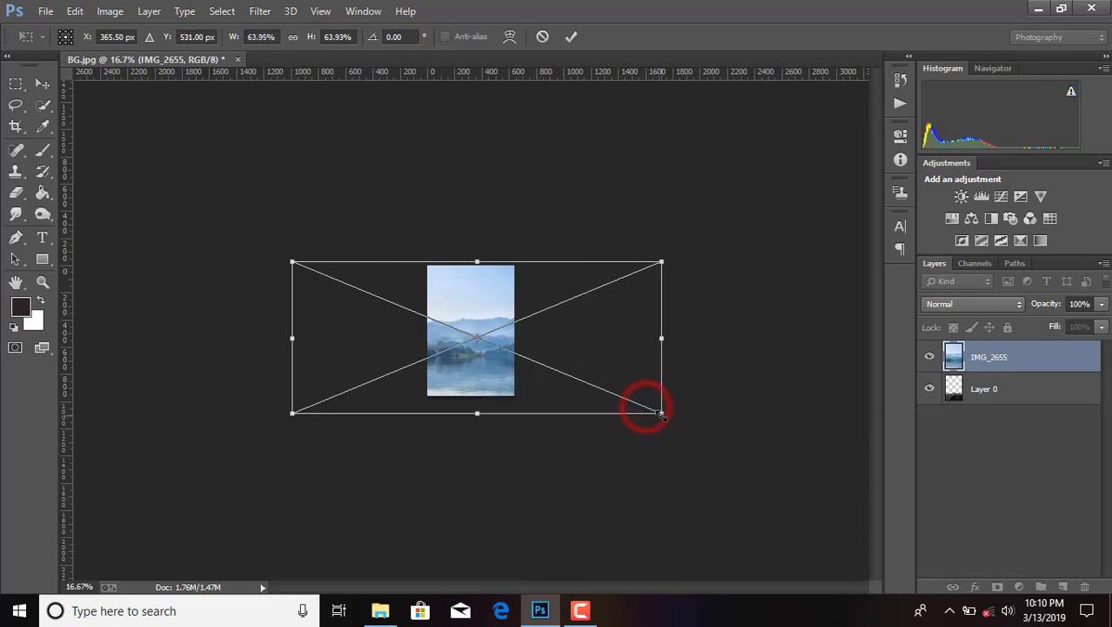
left_click(571, 36)
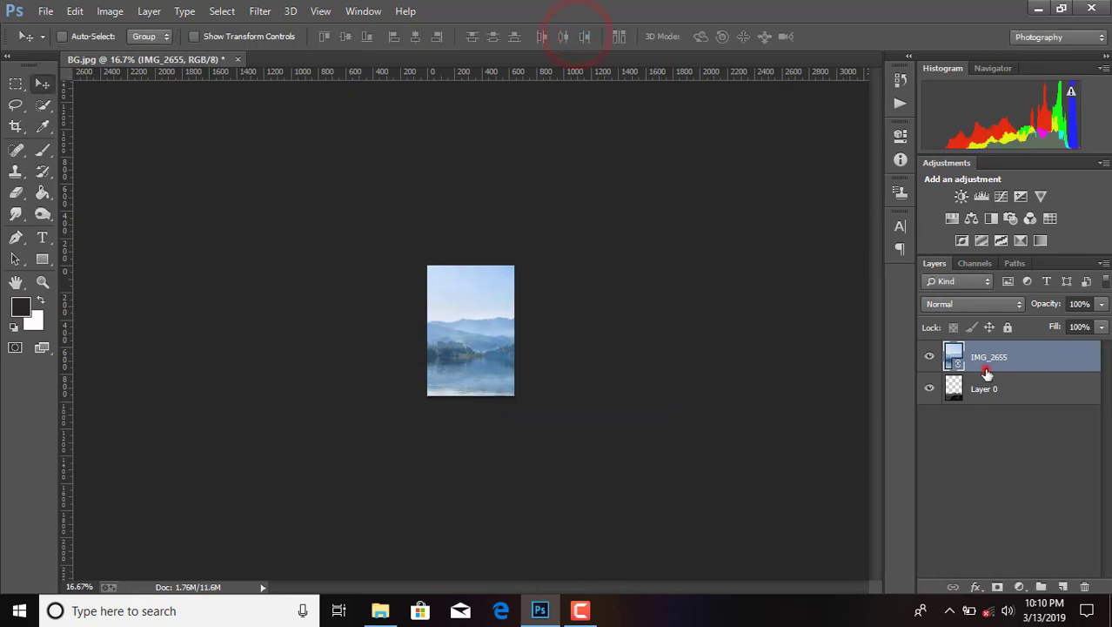
Step: Put the IMG_2655 layer beneath the rock layer and rasterize it
left_click_drag(987, 372, 990, 428)
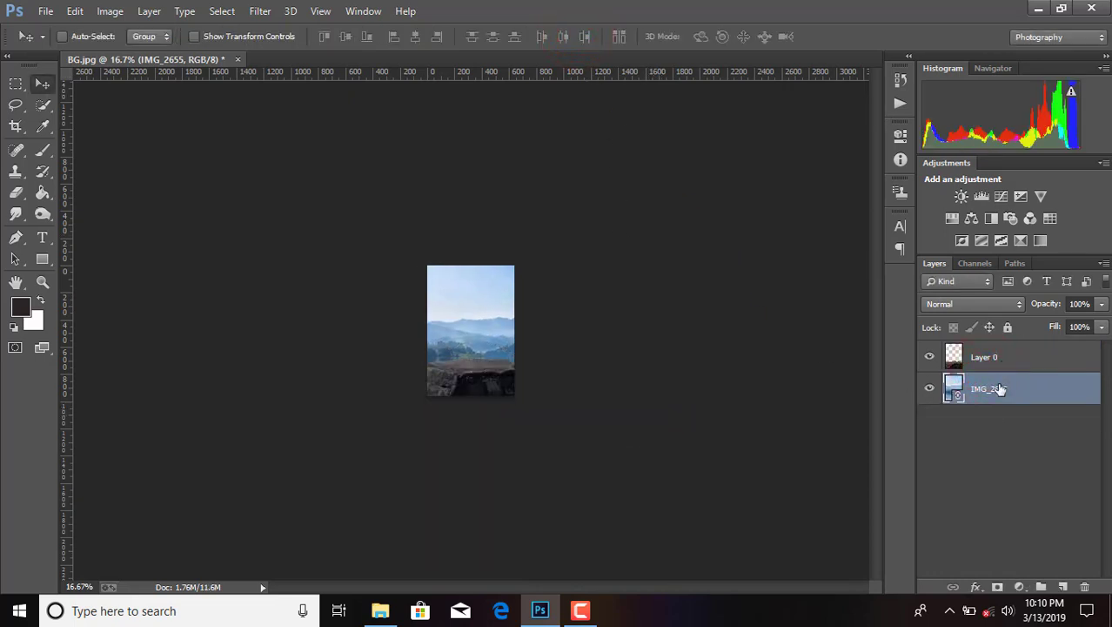
right_click(1000, 389)
left_click(696, 309)
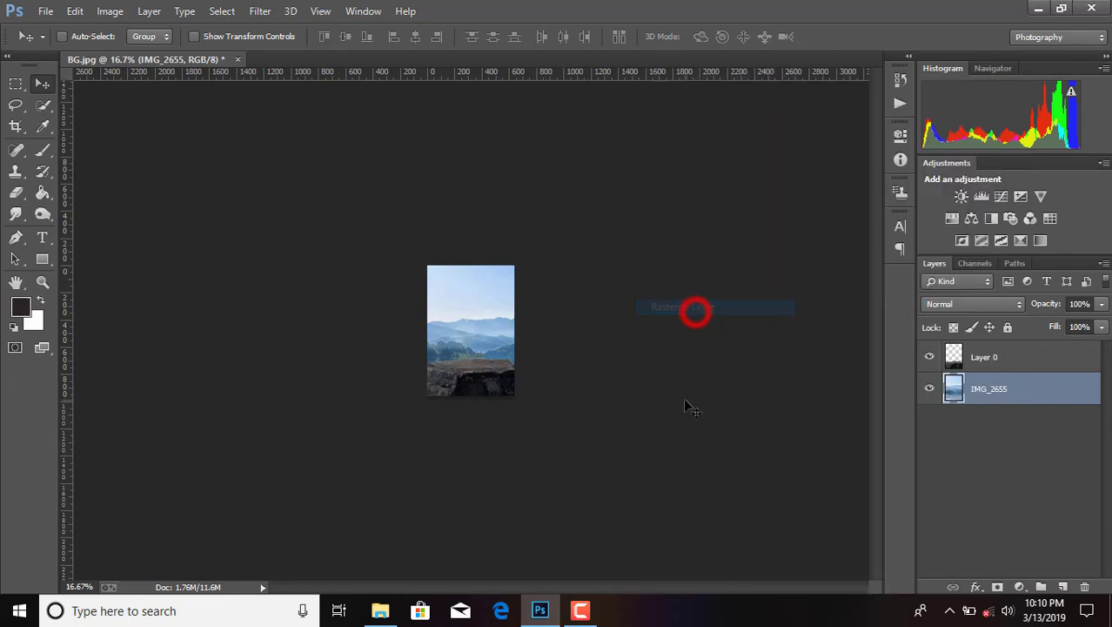
Step: Free-transform the landscape behind the rock, scaling it to about 89% width and 96% height
key("ctrl+plus")
key("ctrl+plus")
key("ctrl+plus")
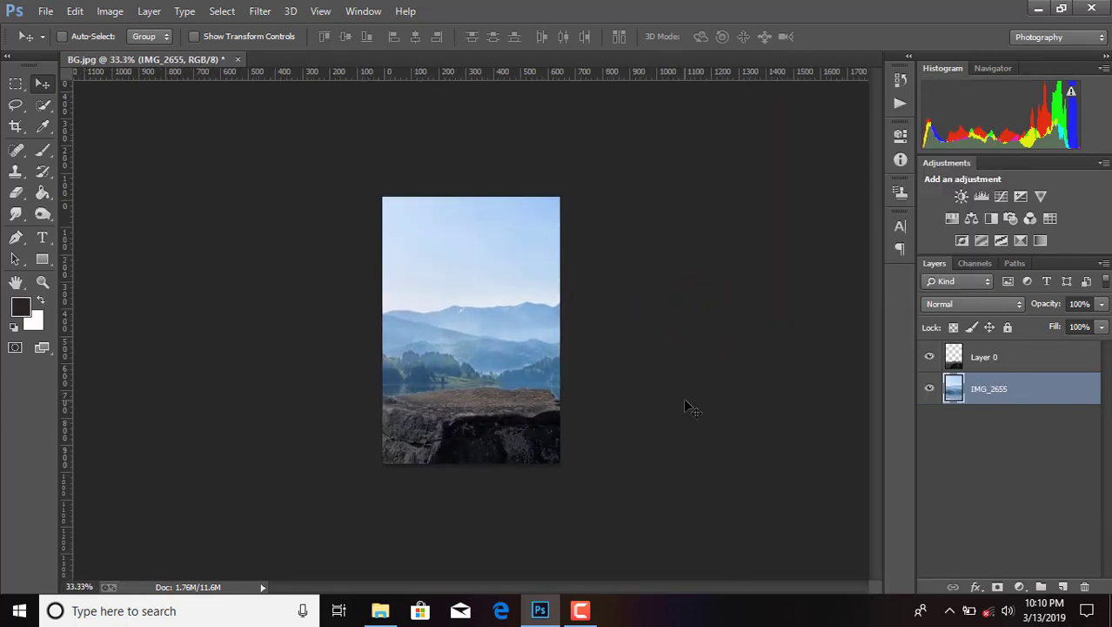
key("ctrl+minus")
key("ctrl+t")
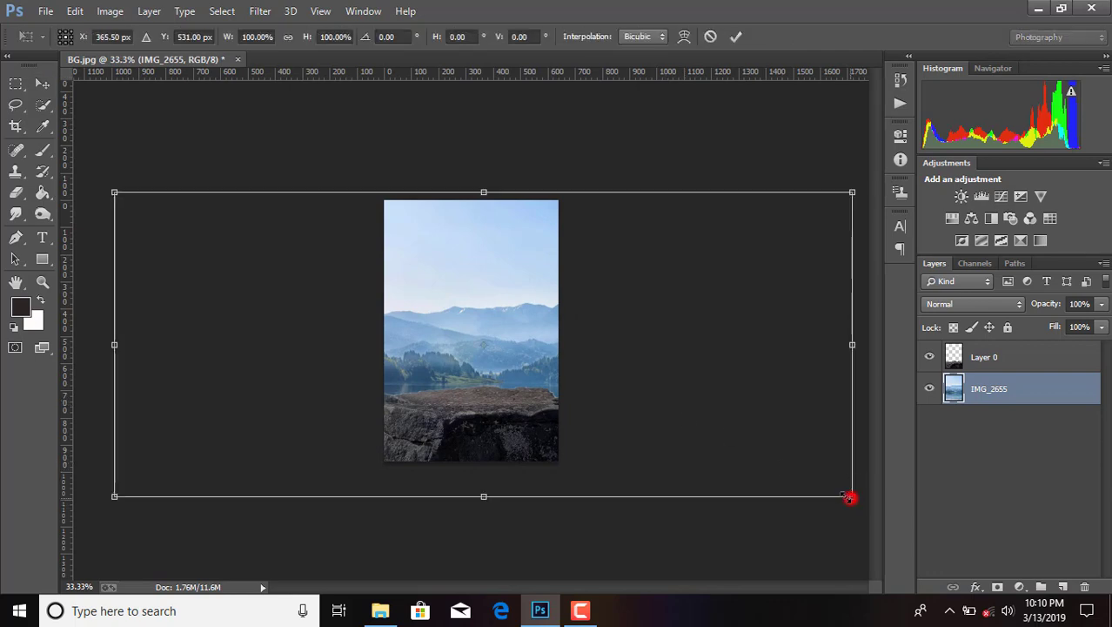
left_click_drag(850, 497, 811, 479)
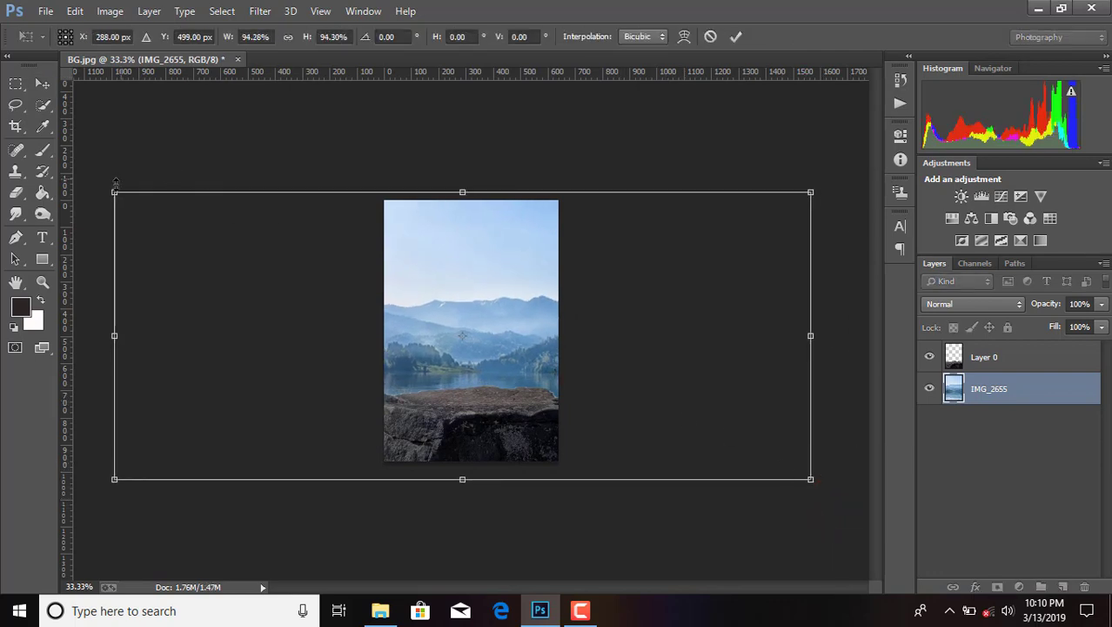
left_click_drag(170, 253, 171, 262)
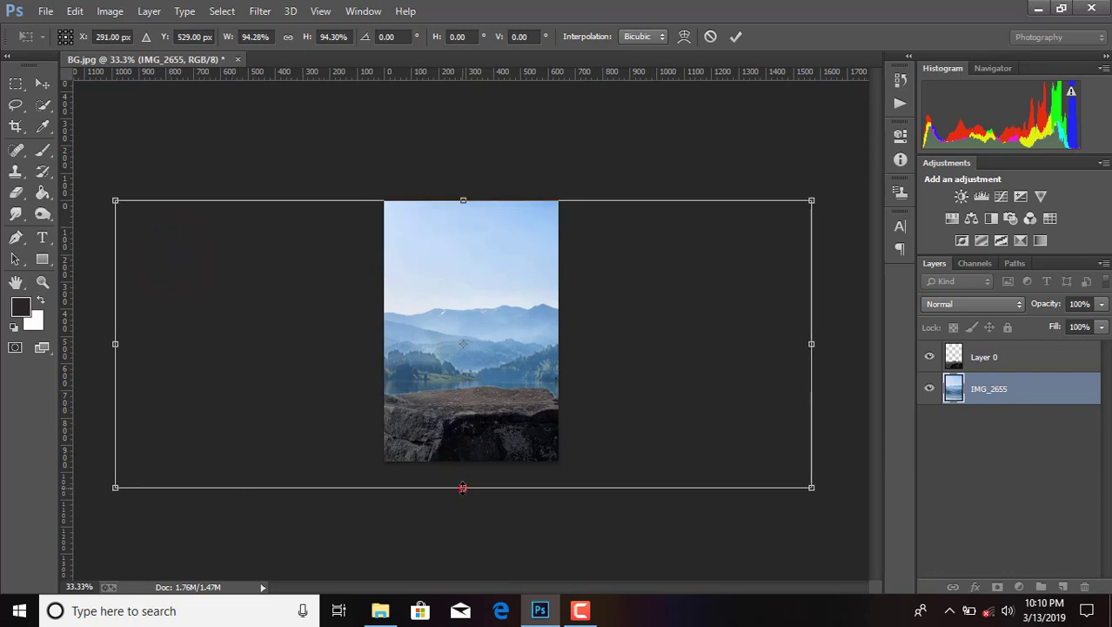
left_click_drag(463, 488, 463, 506)
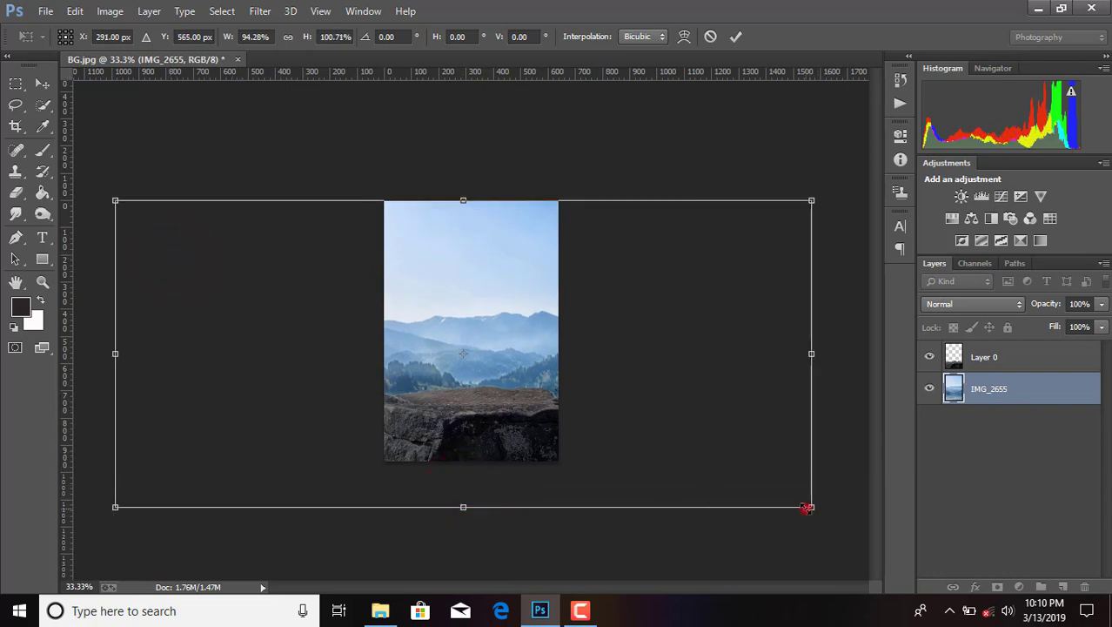
left_click_drag(806, 508, 778, 492)
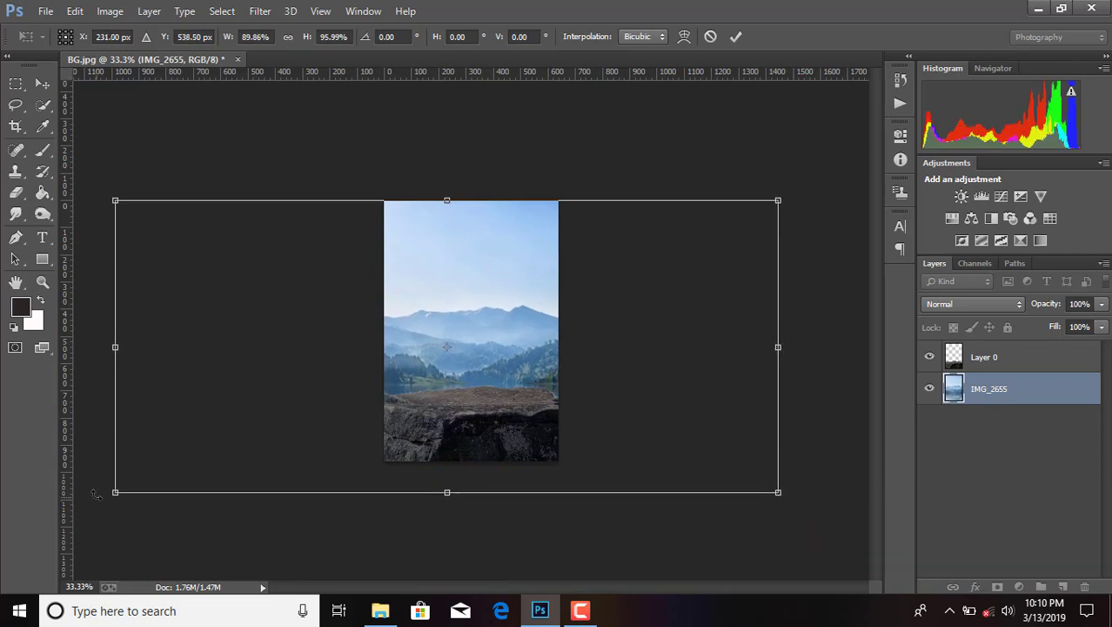
mouse_move(115, 492)
left_mouse_down()
mouse_move(132, 486)
mouse_move(118, 490)
left_mouse_up()
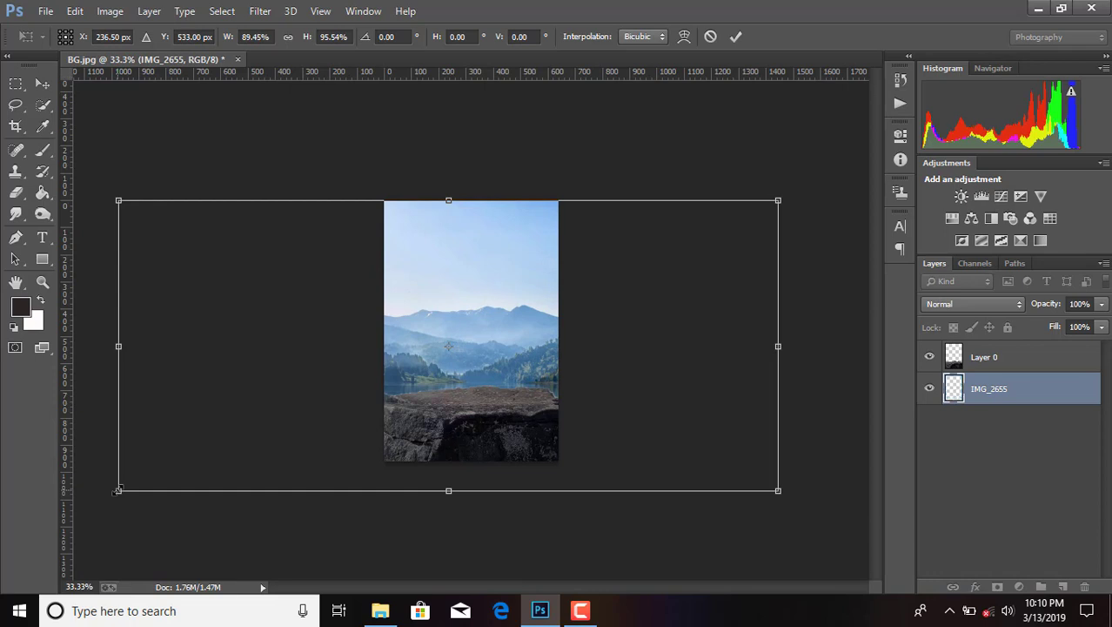
Step: Stretch the landscape's height to about 98% and nudge it up to about Y 527 px
key("Up")
key("Up")
key("Up")
key("Up")
key("Up")
key("Up")
key("Up")
key("Up")
key("Up")
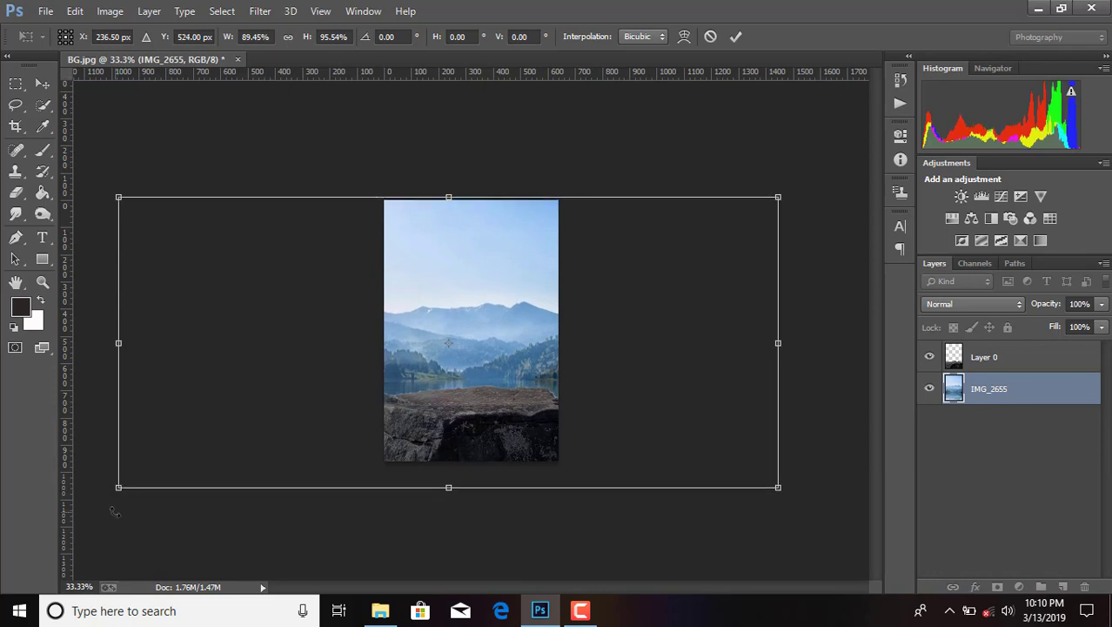
left_click_drag(451, 488, 452, 494)
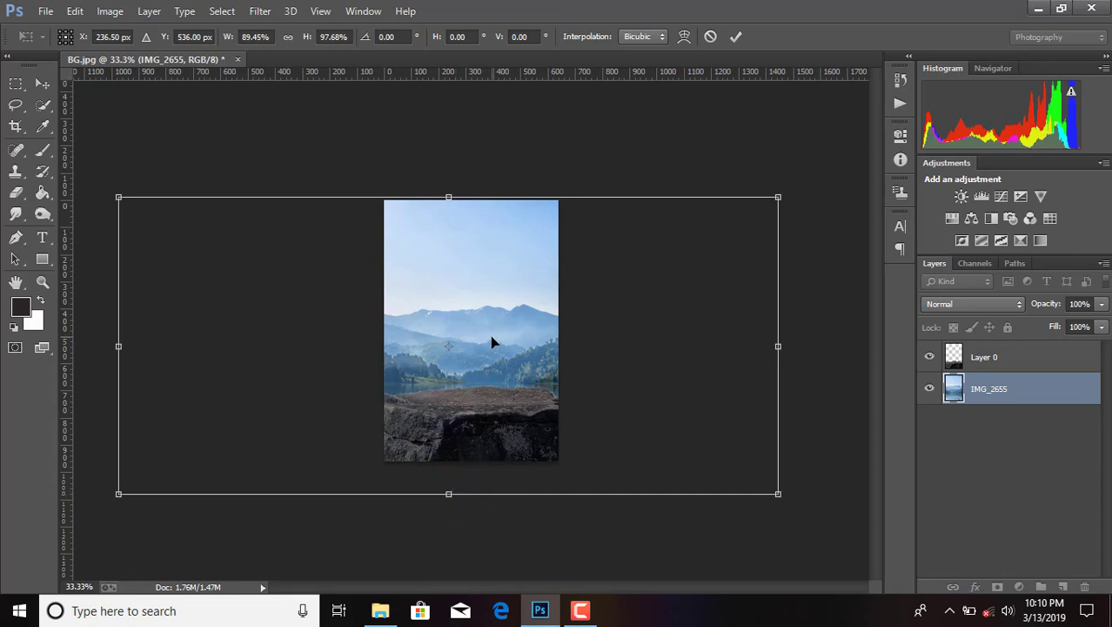
key("Up")
key("Up")
key("Up")
key("Up")
key("Up")
key("Up")
key("Up")
key("Up")
key("Up")
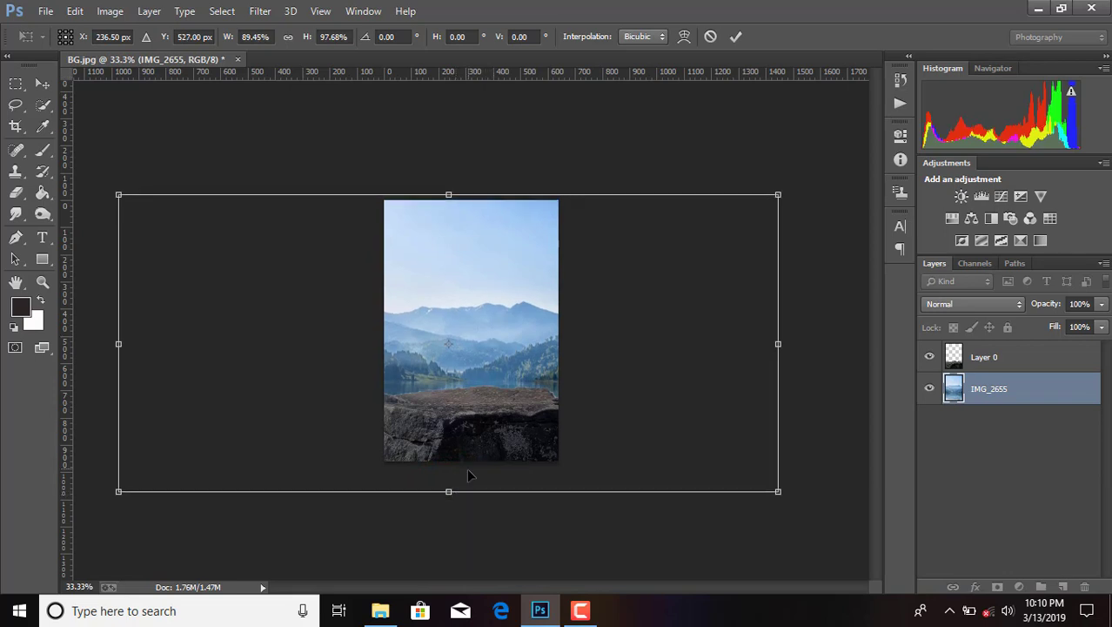
Step: Stretch the landscape's height to about 99%, reposition it to about X 350 px, Y 538 px, and commit the transform
left_click_drag(449, 491, 449, 496)
left_click_drag(561, 348, 597, 355)
key("Up")
key("Up")
key("Up")
key("Up")
key("Up")
key("Up")
key("Up")
key("Up")
key("Up")
key("Up")
key("Up")
key("Up")
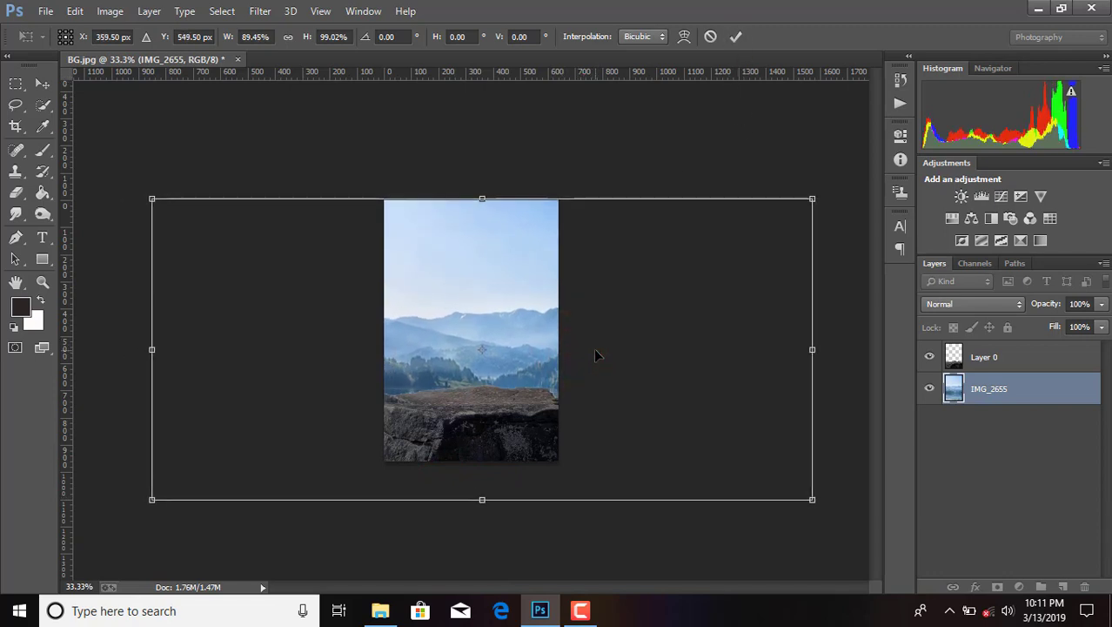
key("Left")
key("Left")
key("Left")
key("Left")
key("Left")
key("Left")
key("Left")
key("Left")
key("Left")
key("Up")
key("Up")
key("Up")
key("Up")
key("Up")
key("Up")
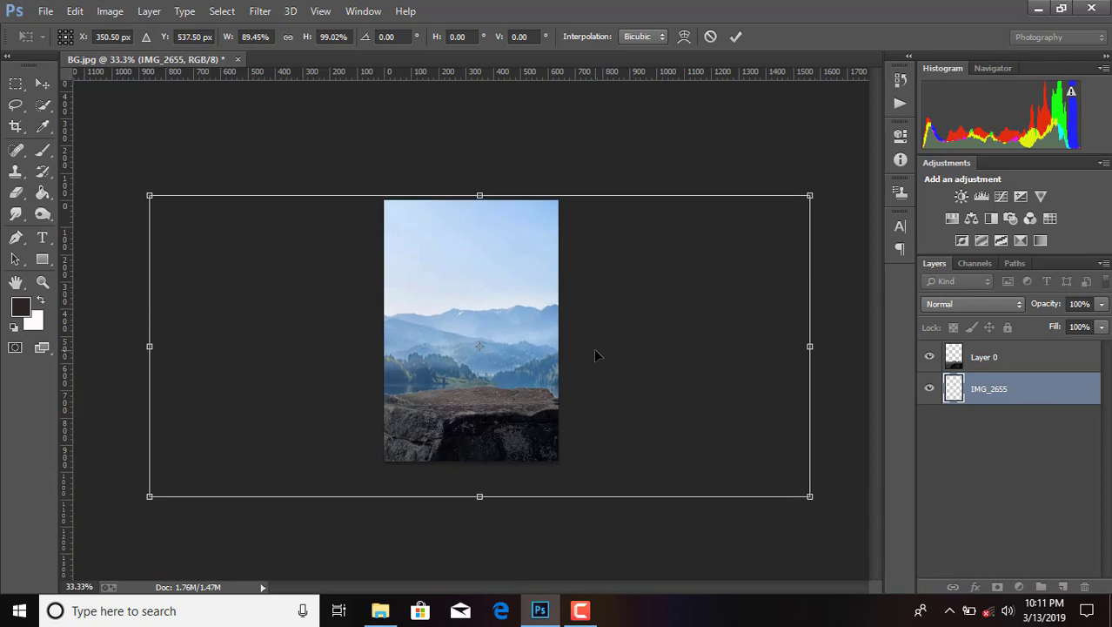
left_click(731, 38)
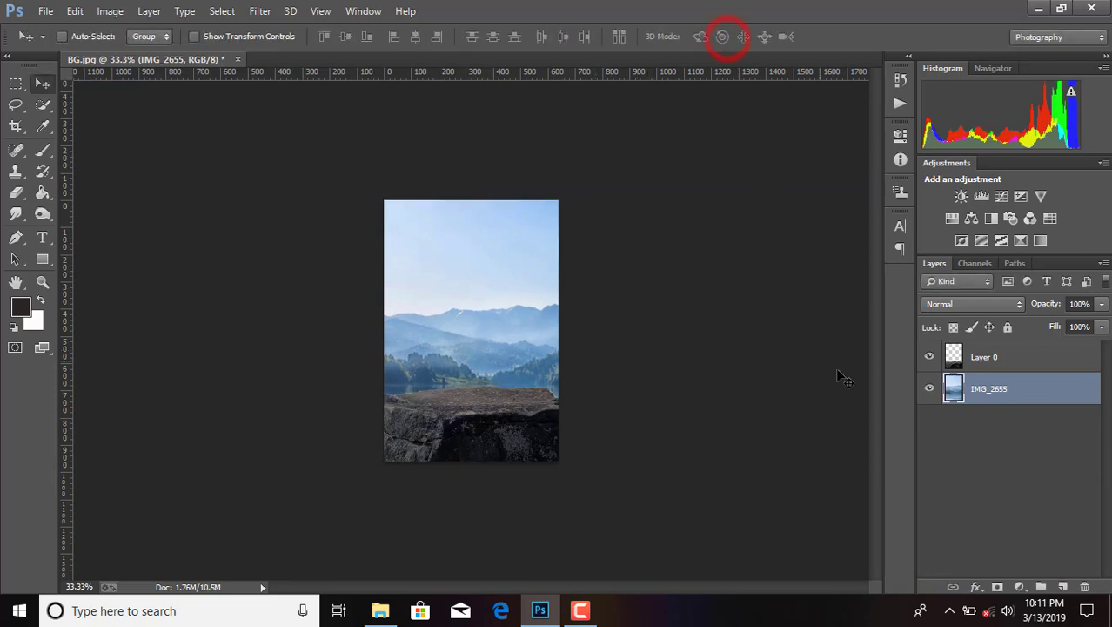
Step: Place the model png file as a linked image directly above Layer 0
key("ctrl+plus")
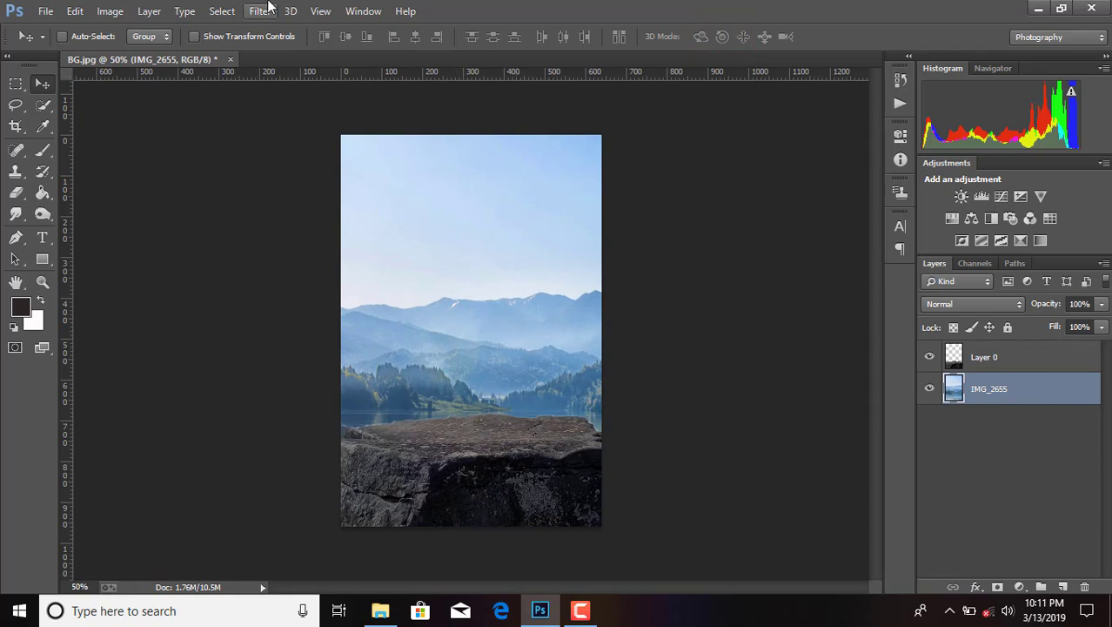
left_click(1034, 352)
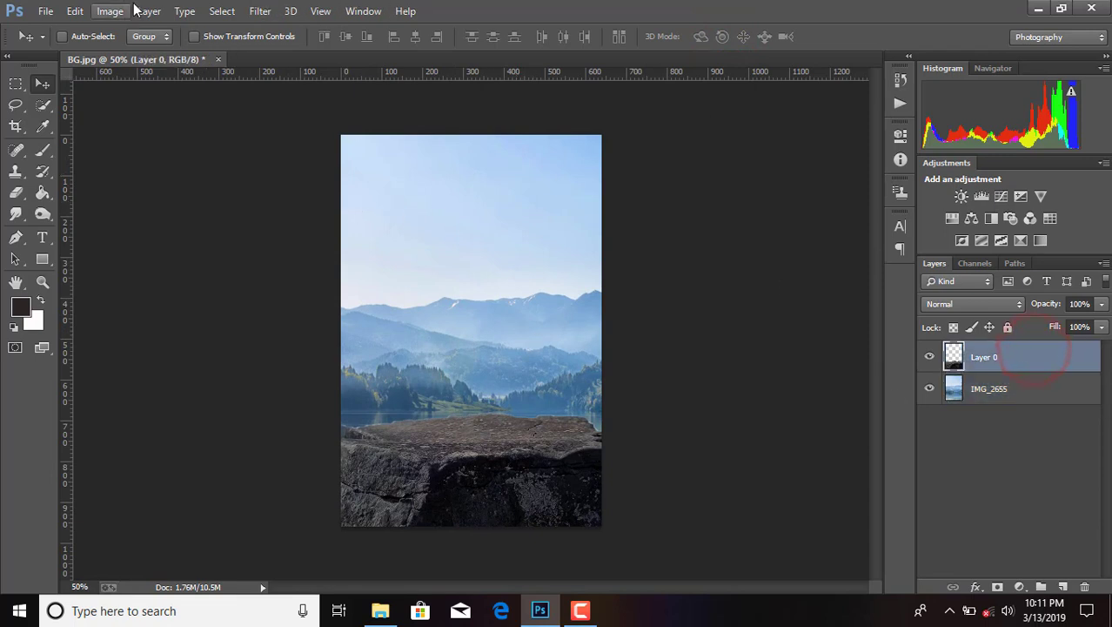
left_click(44, 9)
left_click(92, 261)
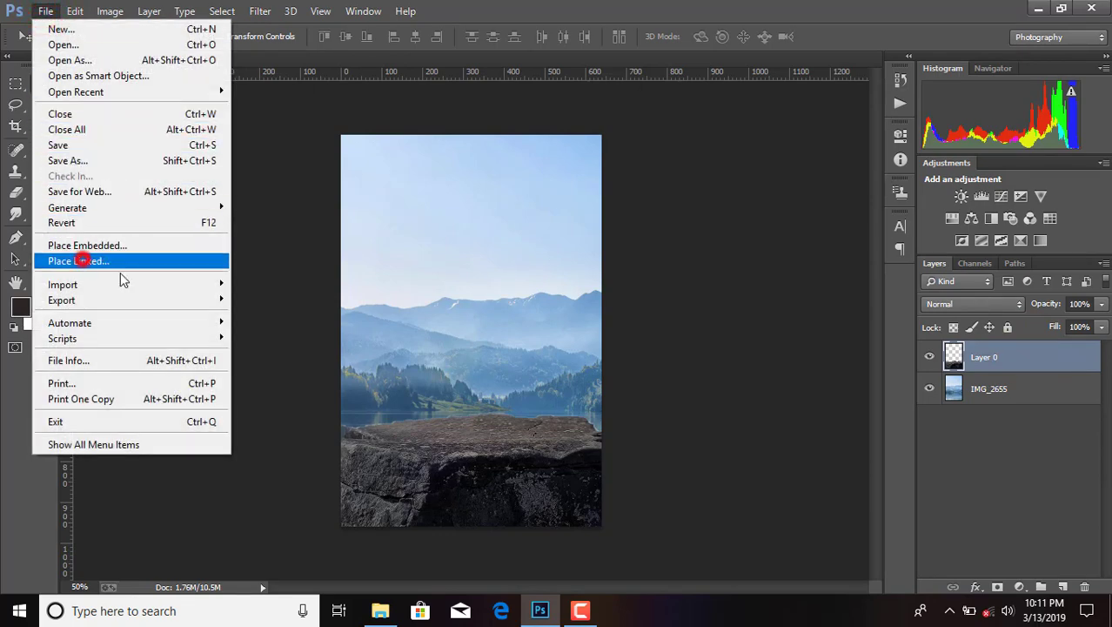
left_click_drag(610, 152, 609, 286)
left_click(370, 291)
double_click(367, 293)
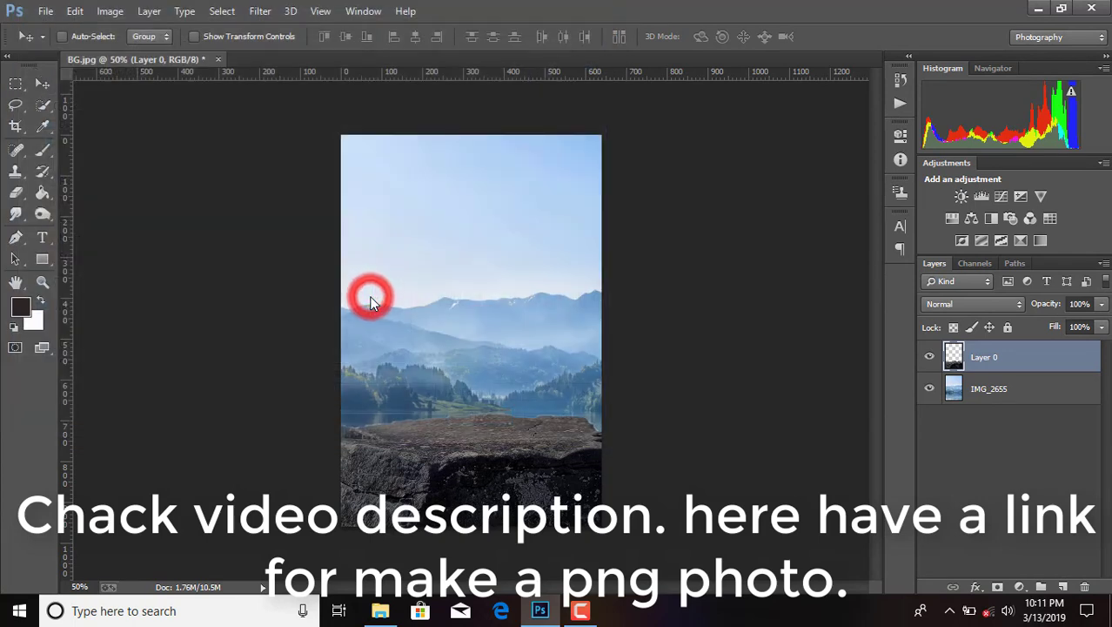
Step: Move the placed model over the rock and scale him down to about 72%
left_click_drag(471, 266, 531, 224)
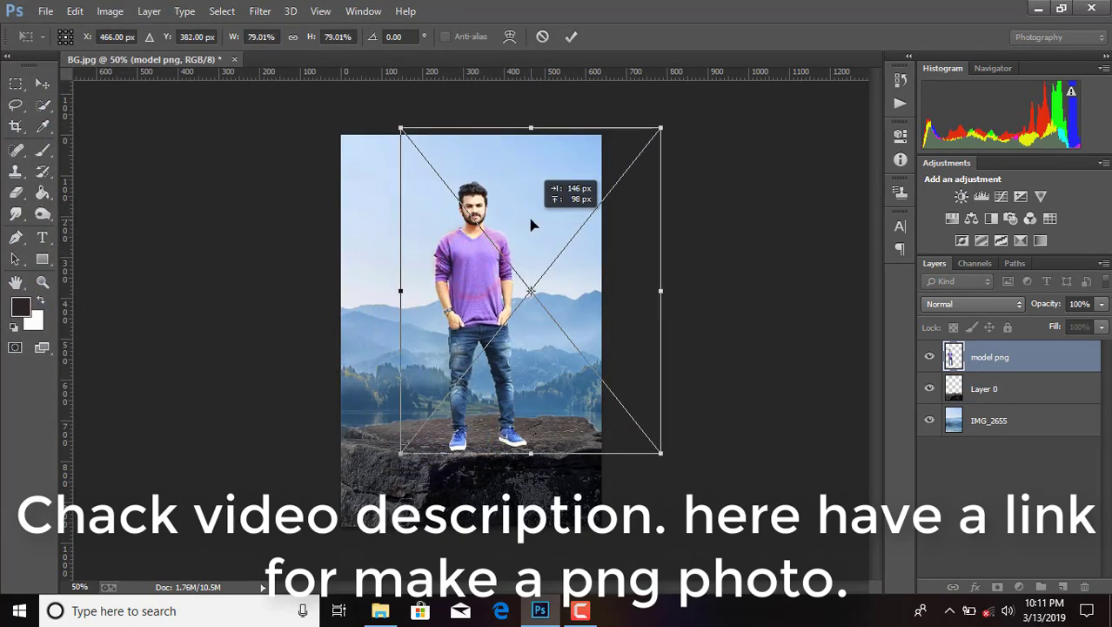
left_click_drag(665, 123, 640, 149)
left_click_drag(566, 176, 569, 184)
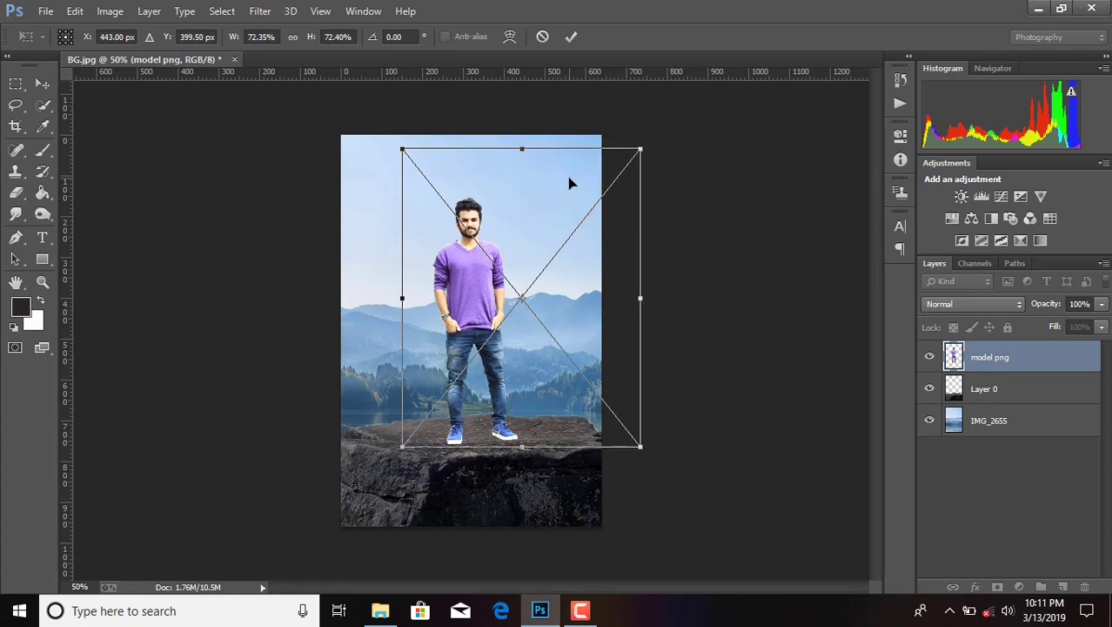
Step: Nudge the model right and down to about X 447 px, Y 413.5 px, and commit the placement
key("Right")
key("Right")
key("Down")
key("Down")
key("Down")
key("Down")
key("Down")
key("Down")
key("Down")
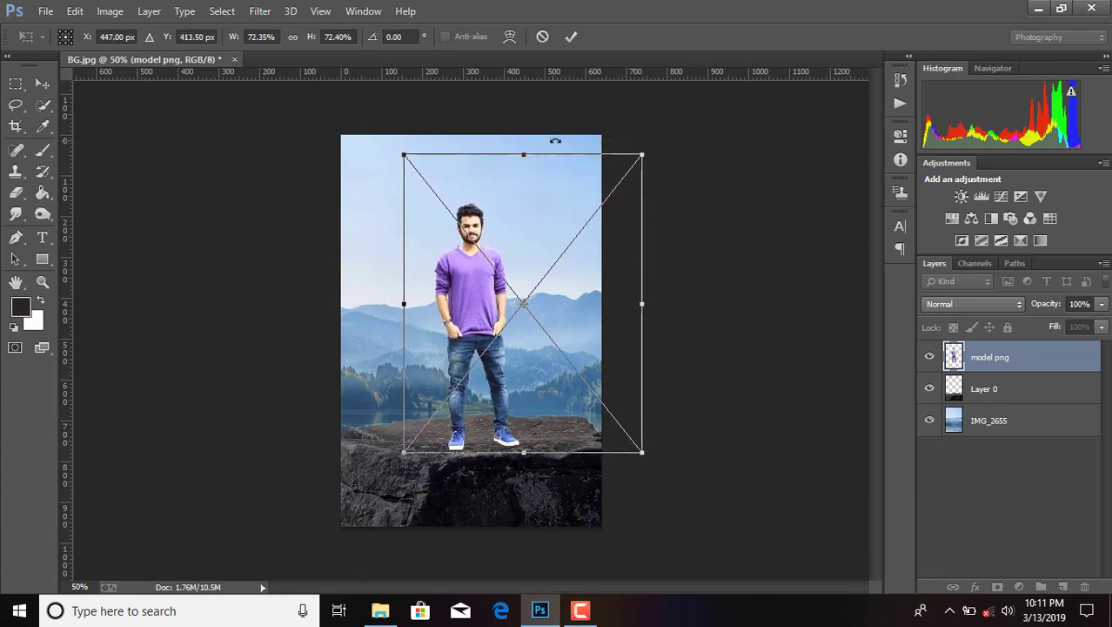
left_click(571, 37)
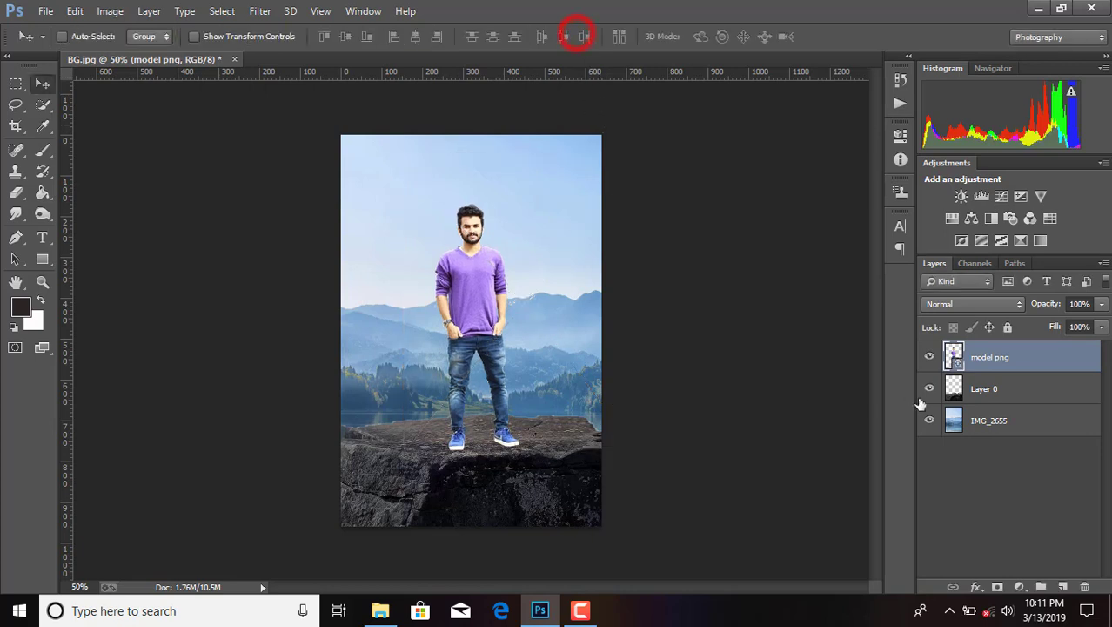
Step: Free-transform the rock on Layer 0, moving it straight down to about Y 858.5 px, and commit
left_click(993, 391)
key("ctrl+t")
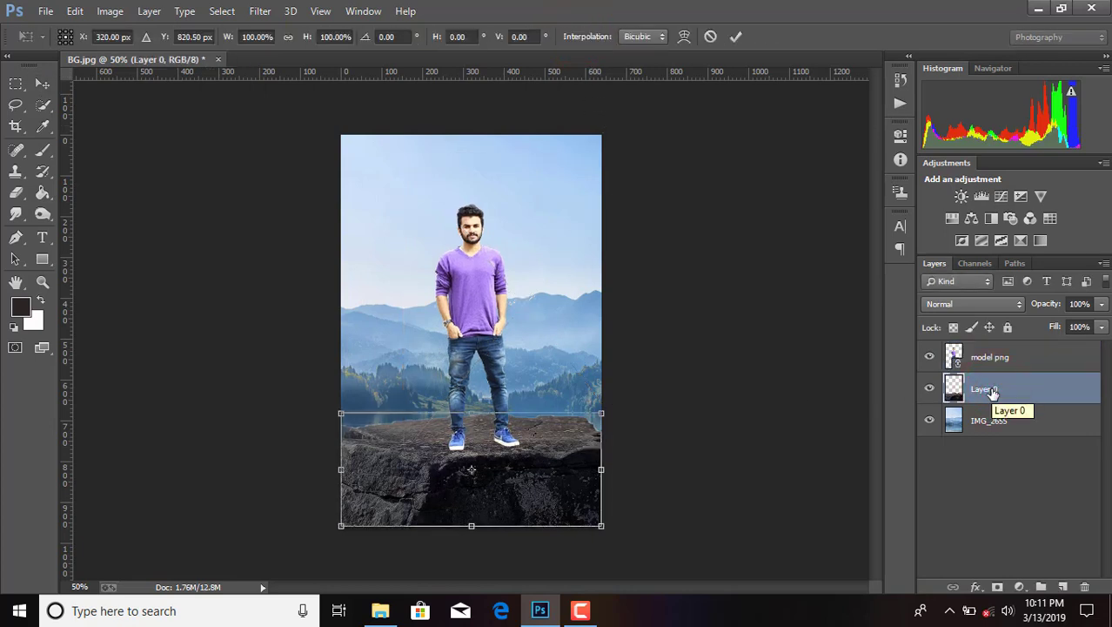
key("Down")
key("Down")
key("Down")
key("Down")
key("Down")
key("Down")
key("Down")
key("Down")
key("Down")
key("Down")
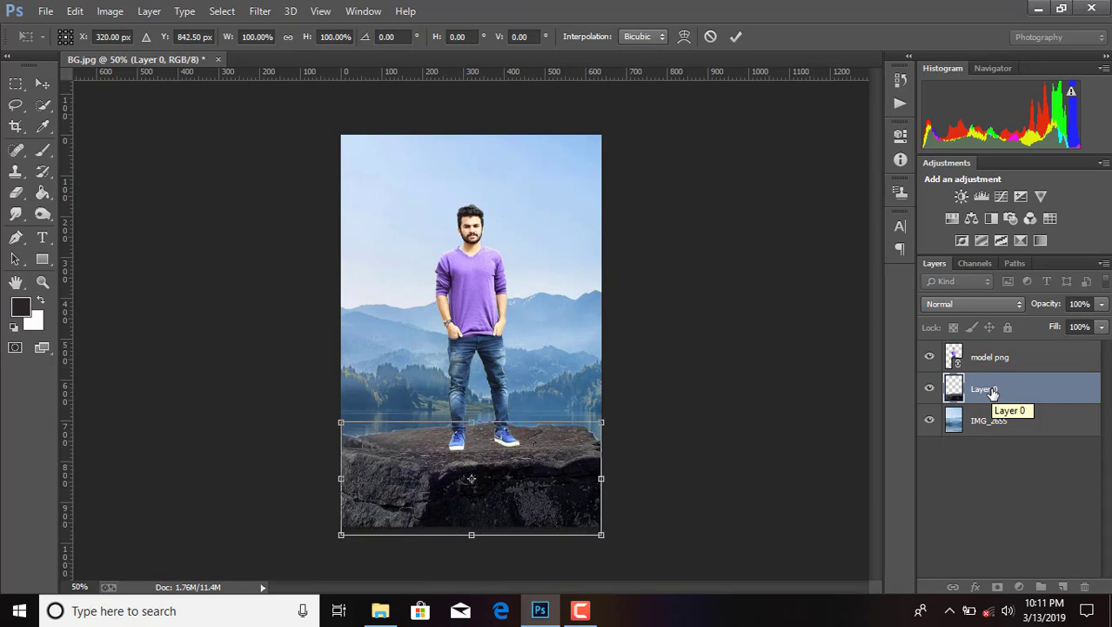
key("Down")
key("Down")
key("Down")
key("Down")
key("Down")
key("Down")
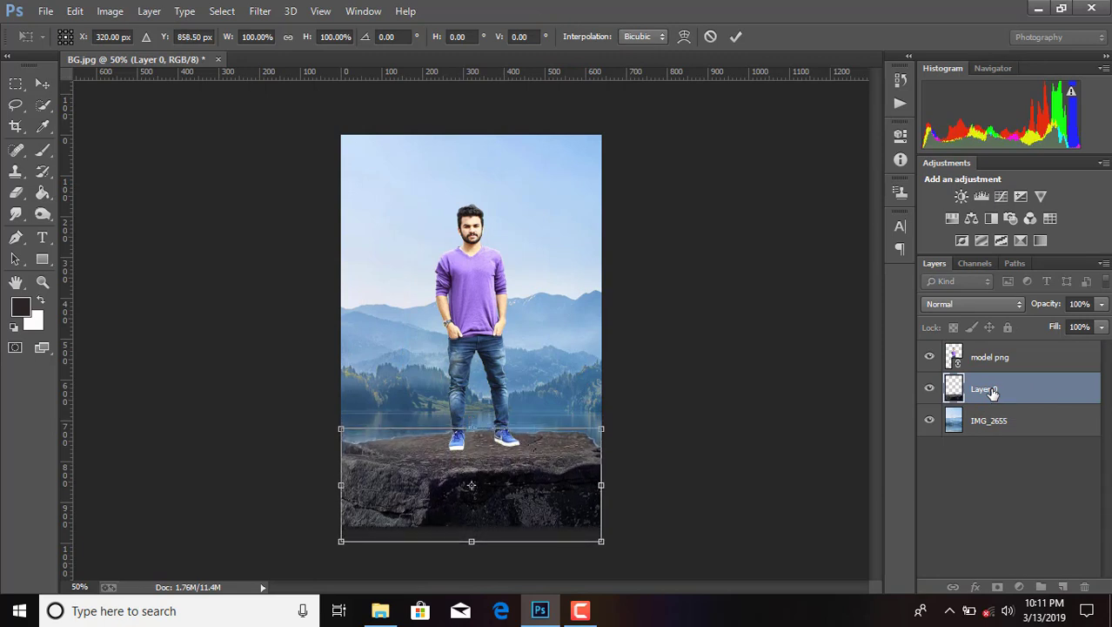
left_click(736, 35)
Step: Rasterize the model png layer, scale the model up to about 107% with his feet on the rock, and commit
right_click(994, 352)
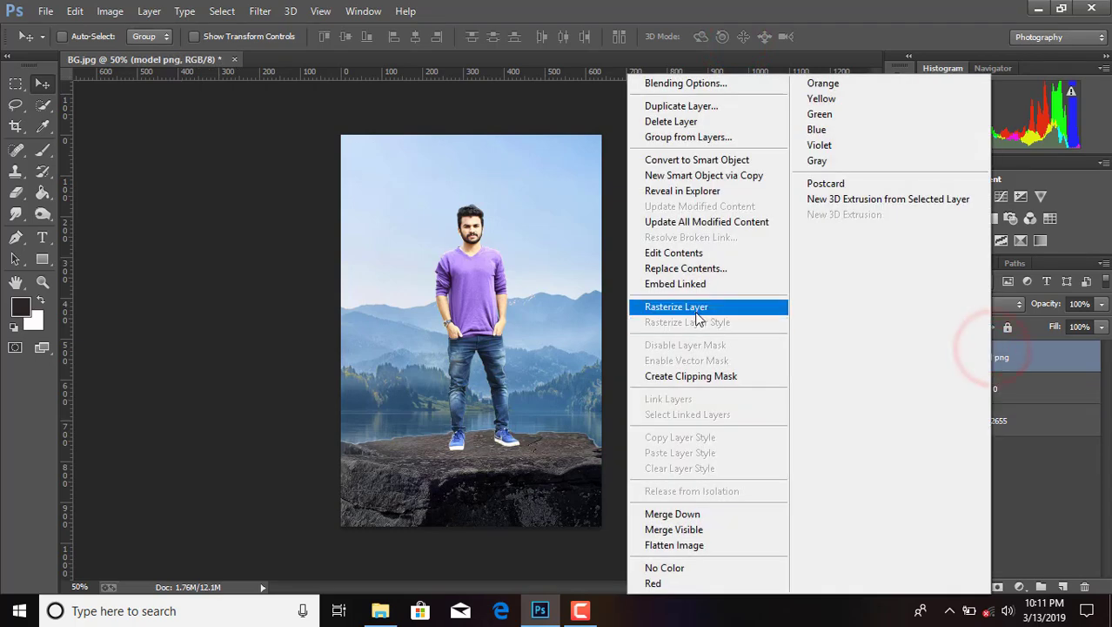
left_click(696, 310)
key("ctrl+t")
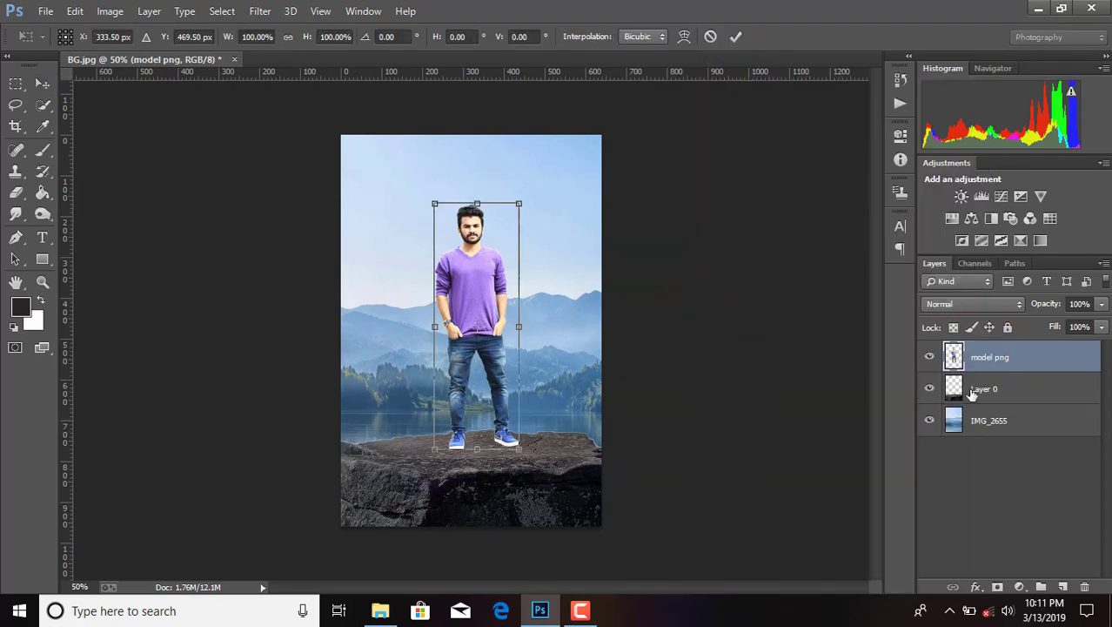
left_click_drag(519, 448, 523, 457)
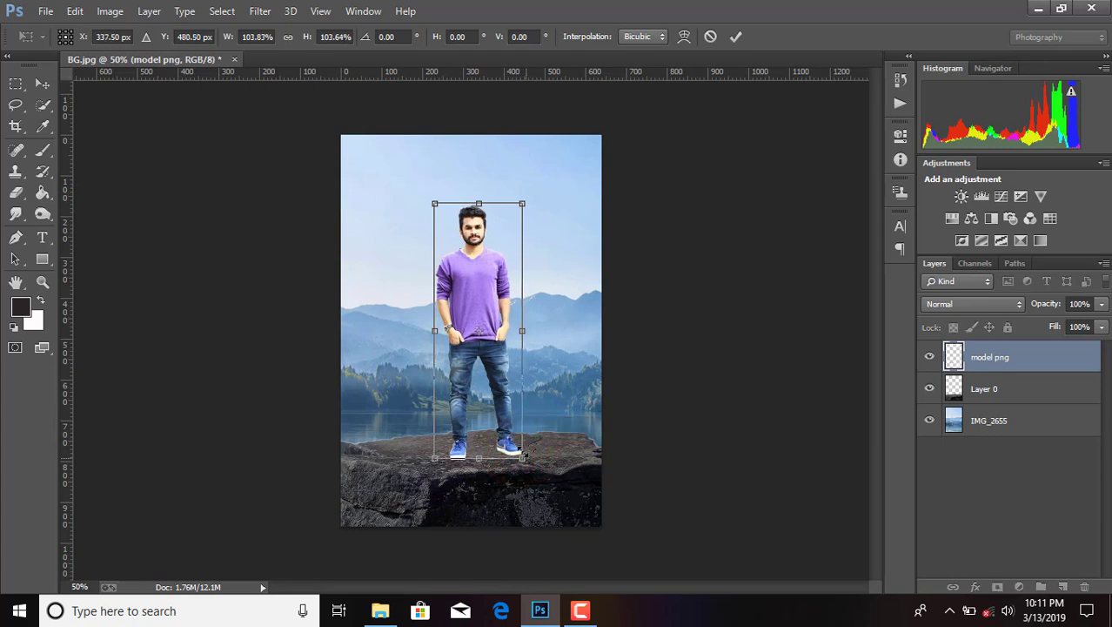
left_click_drag(433, 204, 462, 217)
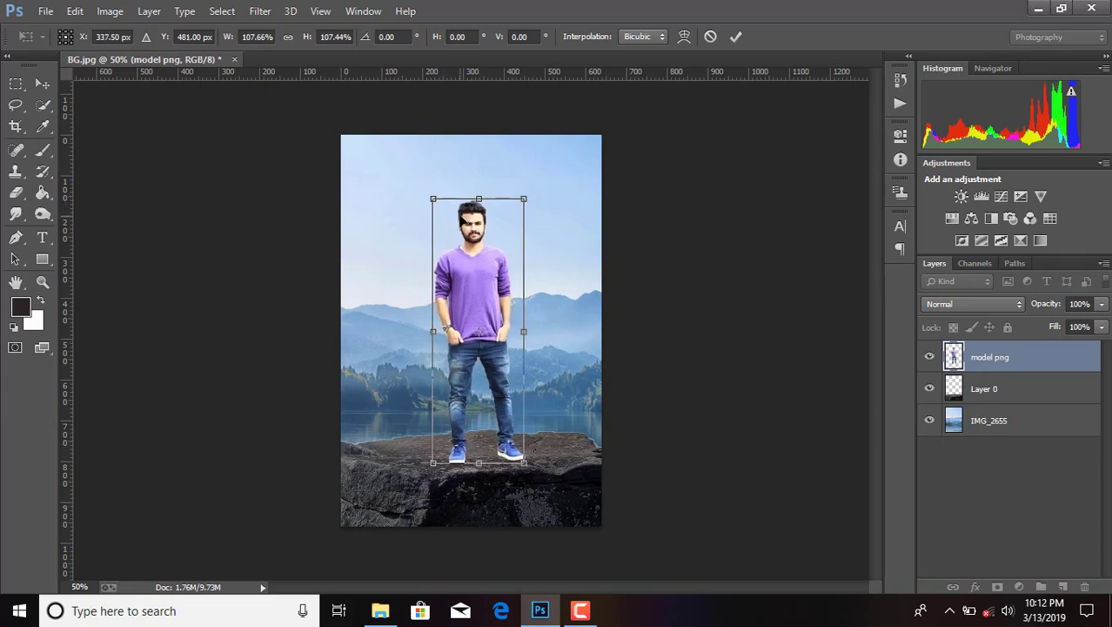
left_click(736, 37)
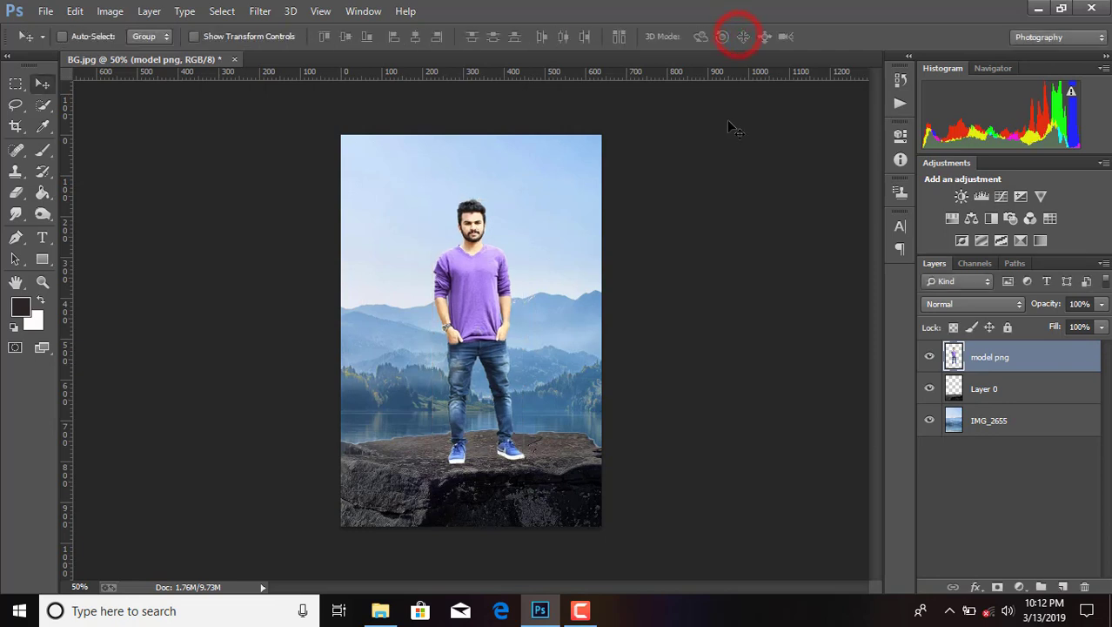
Step: Duplicate the model layer and skew the lower model png layer's head end horizontally leftward by about 53°, keeping its feet anchored
left_click_drag(1023, 356, 1063, 587)
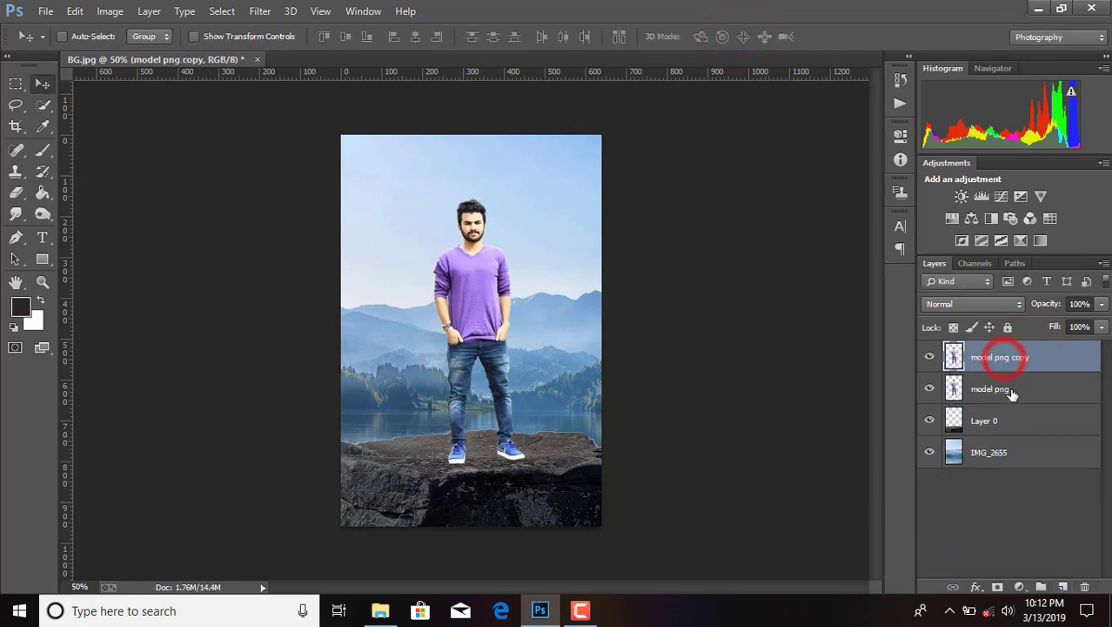
left_click(1012, 394)
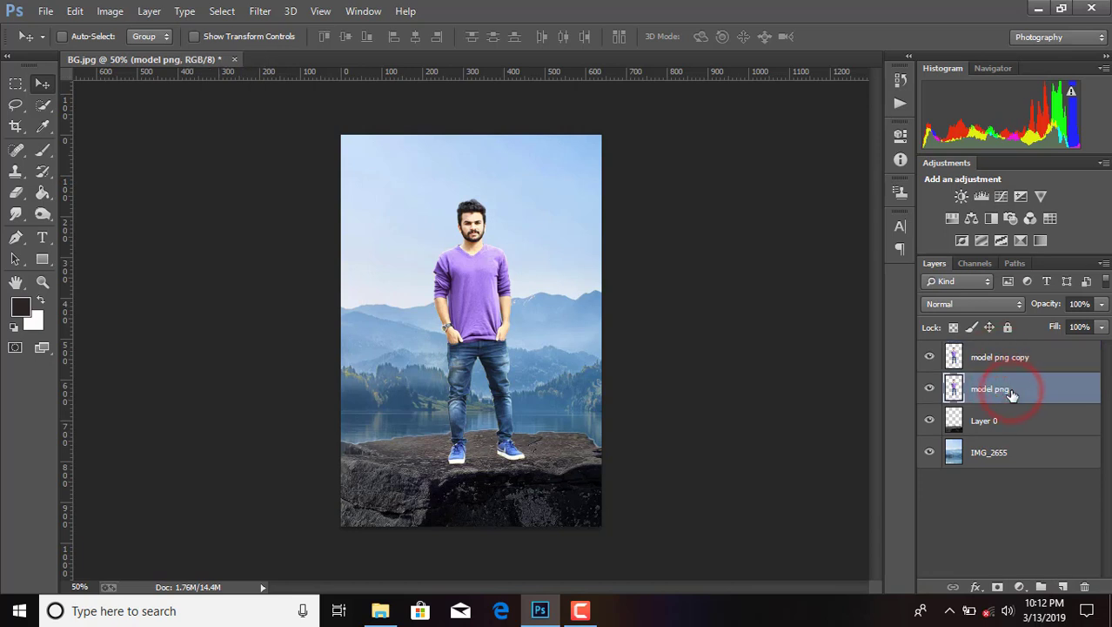
key("ctrl+t")
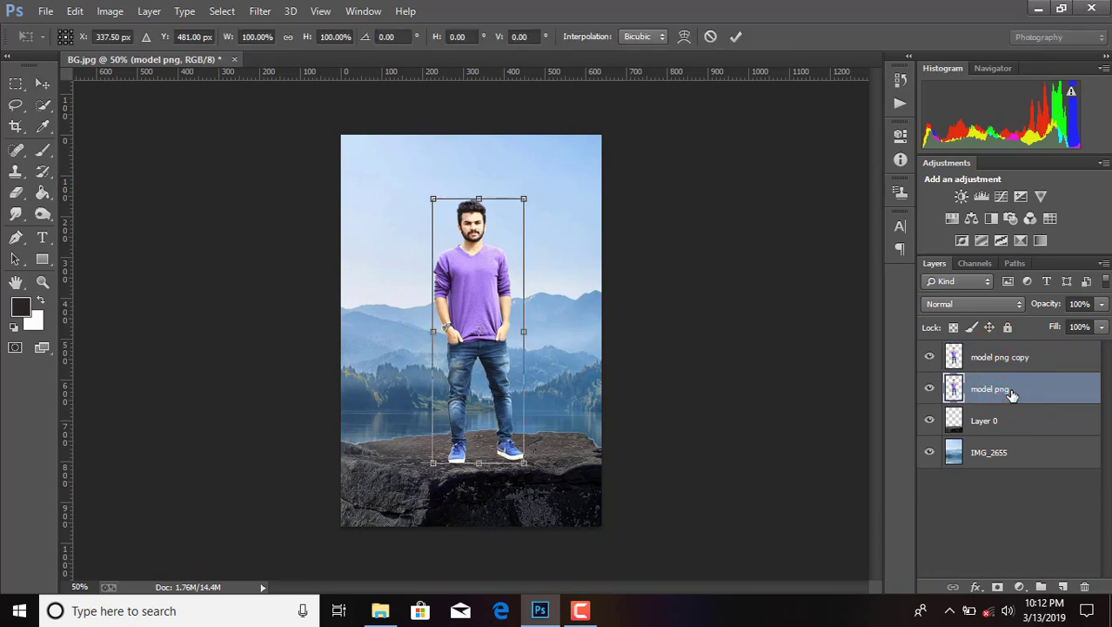
right_click(475, 221)
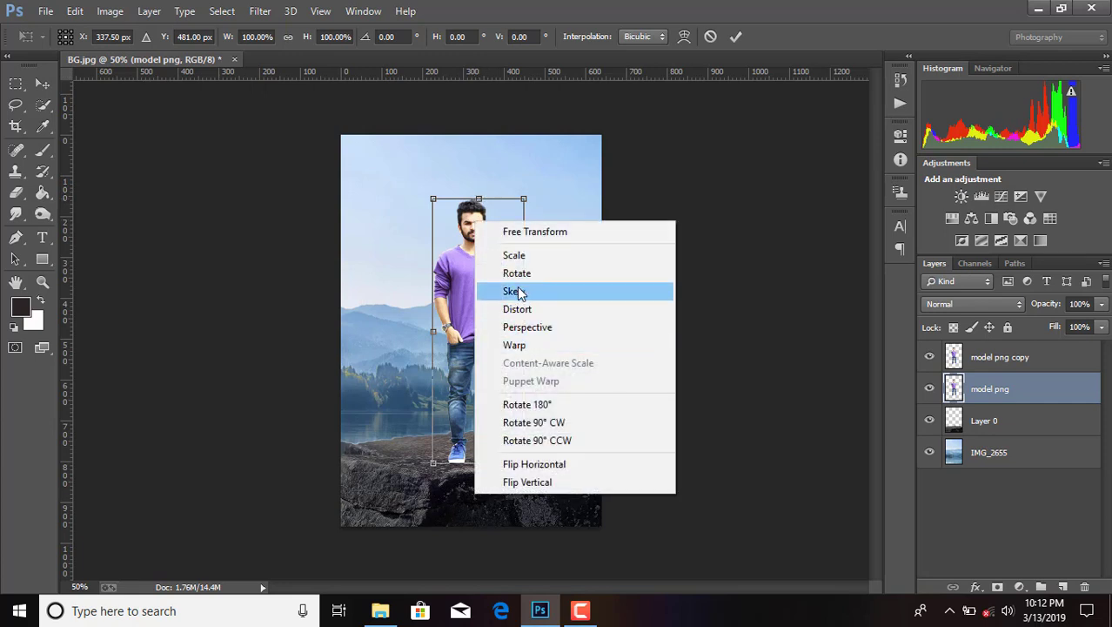
left_click(517, 289)
left_click_drag(479, 199, 127, 229)
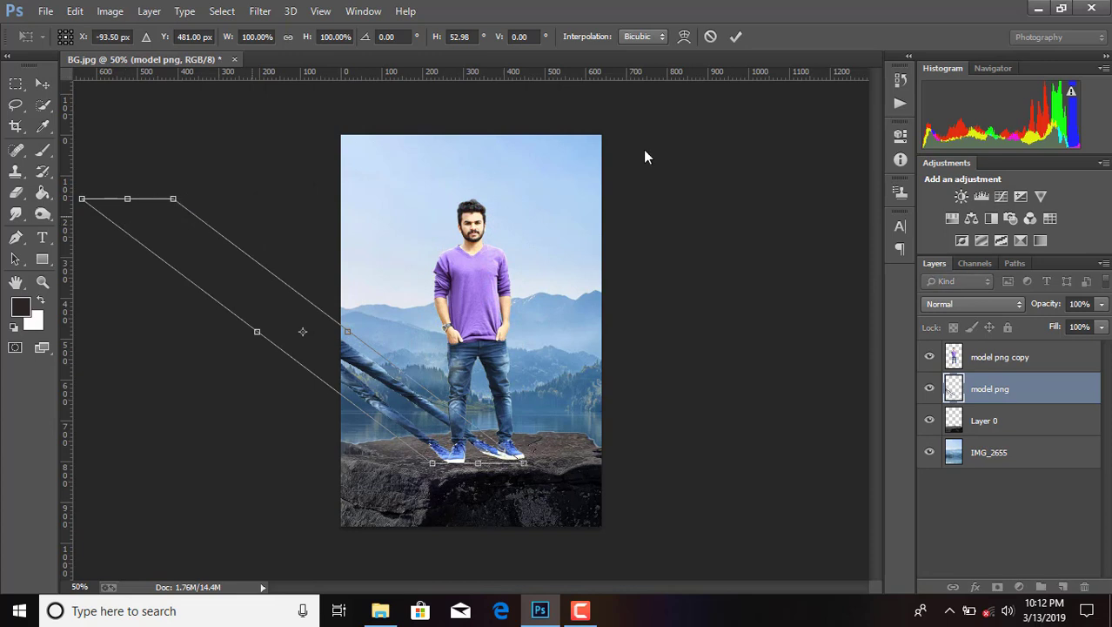
left_click(725, 37)
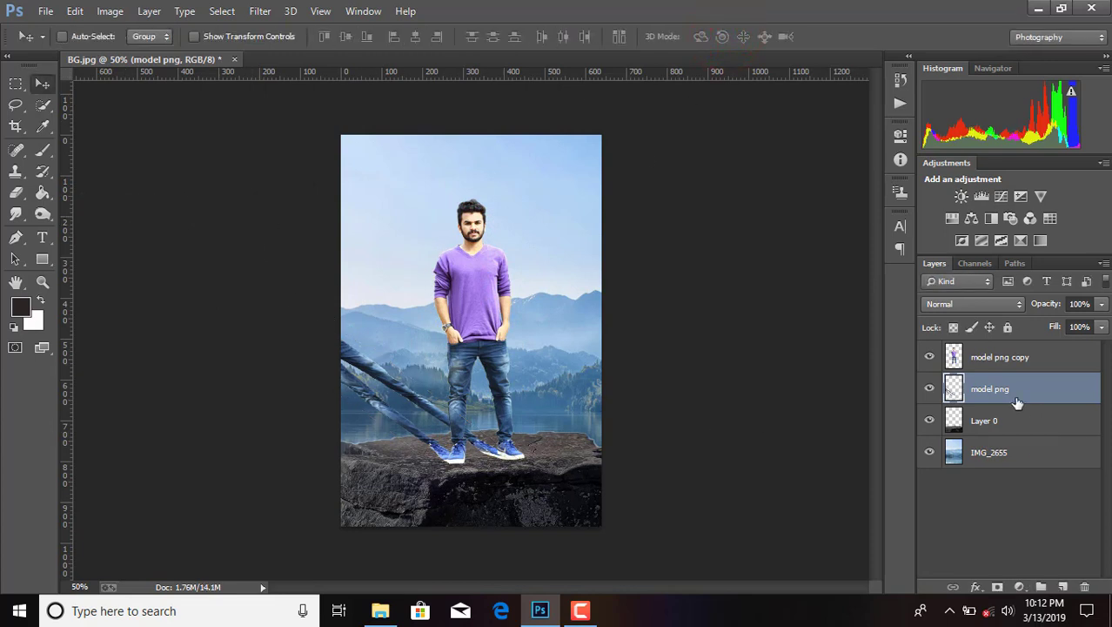
Step: Free-transform the skewed model png layer, flattening it onto the rock at about 79% width and 23% height
key("ctrl+t")
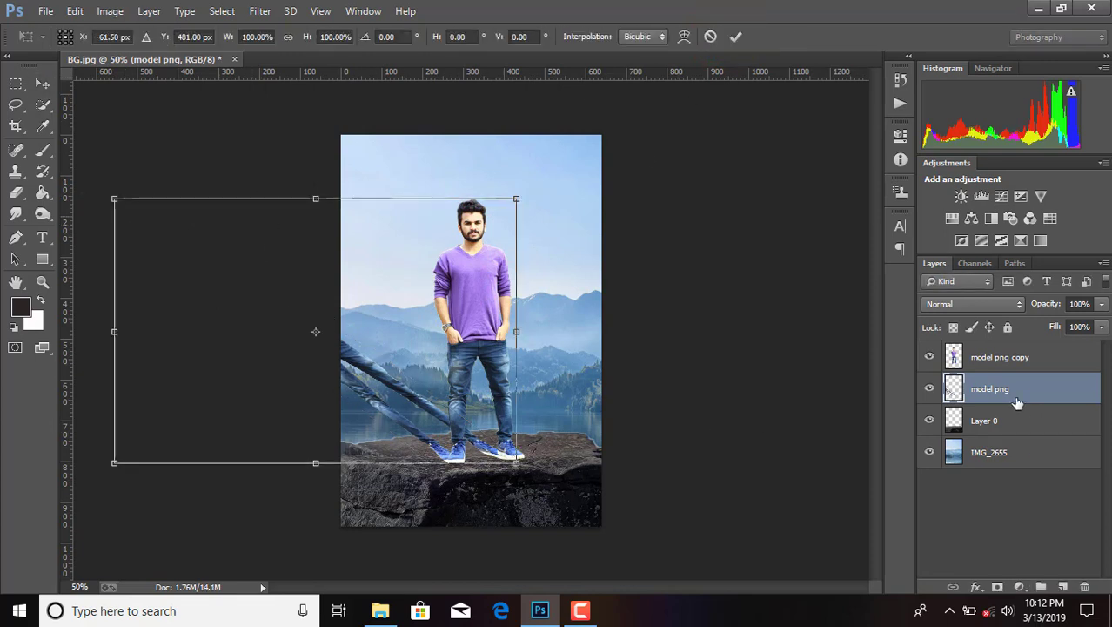
left_click_drag(113, 197, 202, 410)
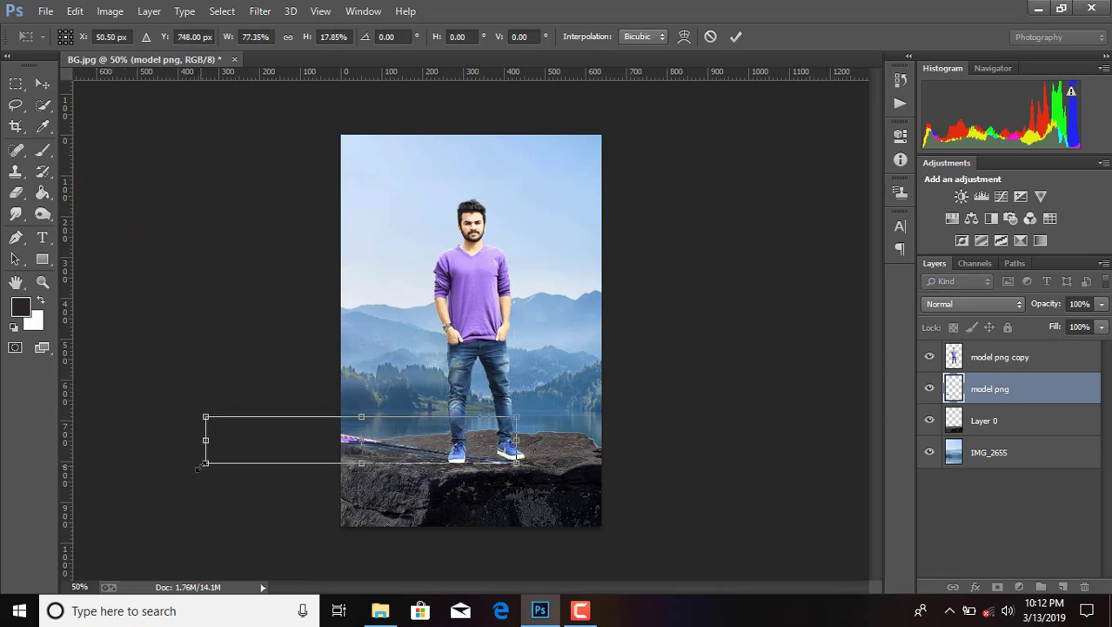
left_click_drag(206, 468, 201, 476)
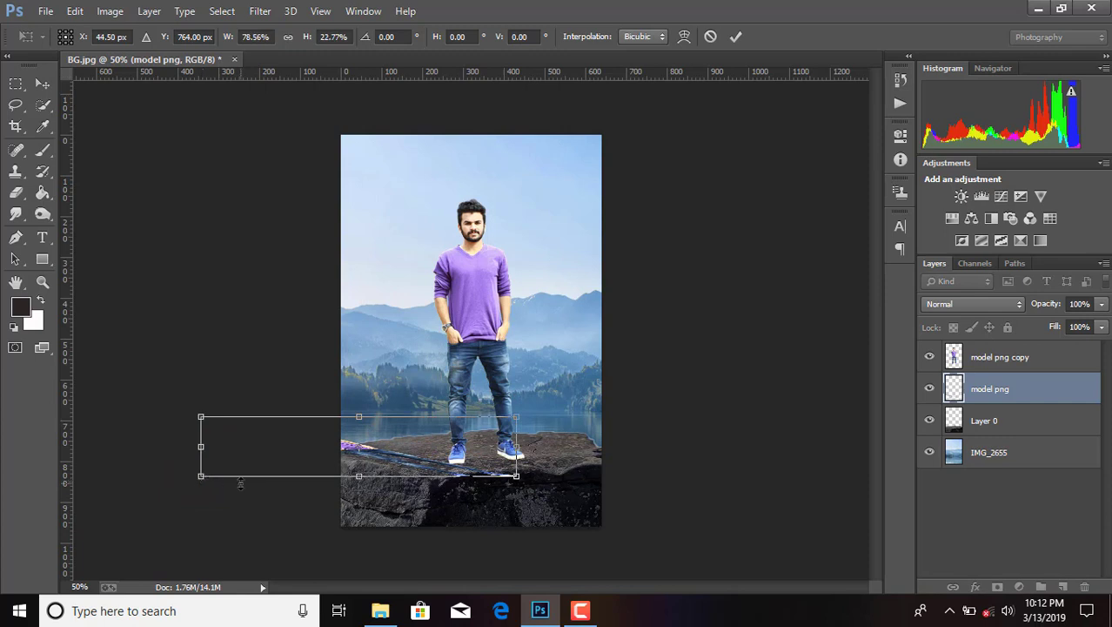
Step: Nudge the flattened figure up to about Y 758 px and rotate it by about -4.4°
key("Up")
key("Up")
key("Up")
key("Up")
key("Up")
key("Up")
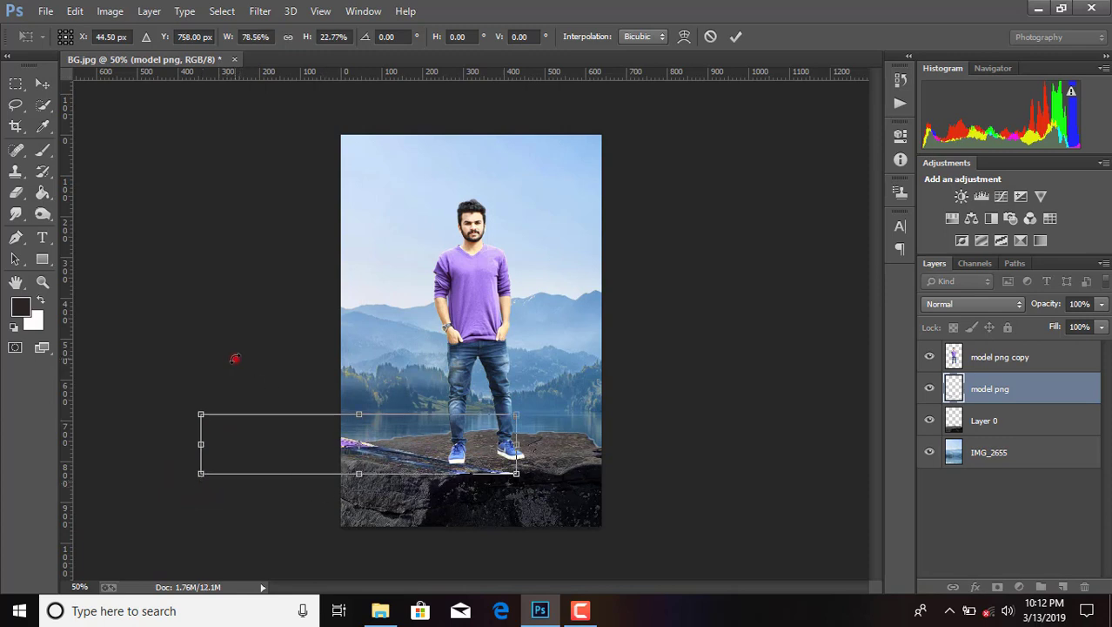
left_click_drag(234, 358, 228, 366)
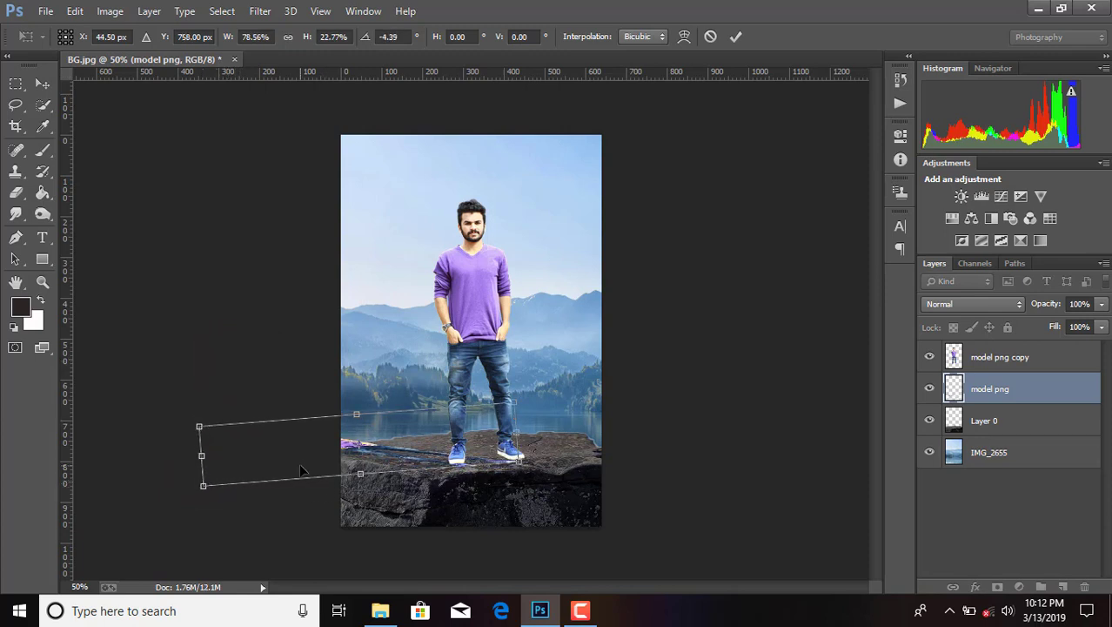
Step: Nudge the flattened figure to about X 40.5 px, Y 748 px, fine-tune its rotation against the shoes, and commit the transform
key("Up")
key("Up")
key("Up")
key("Up")
key("Up")
key("Up")
key("Up")
key("Up")
key("Up")
key("Up")
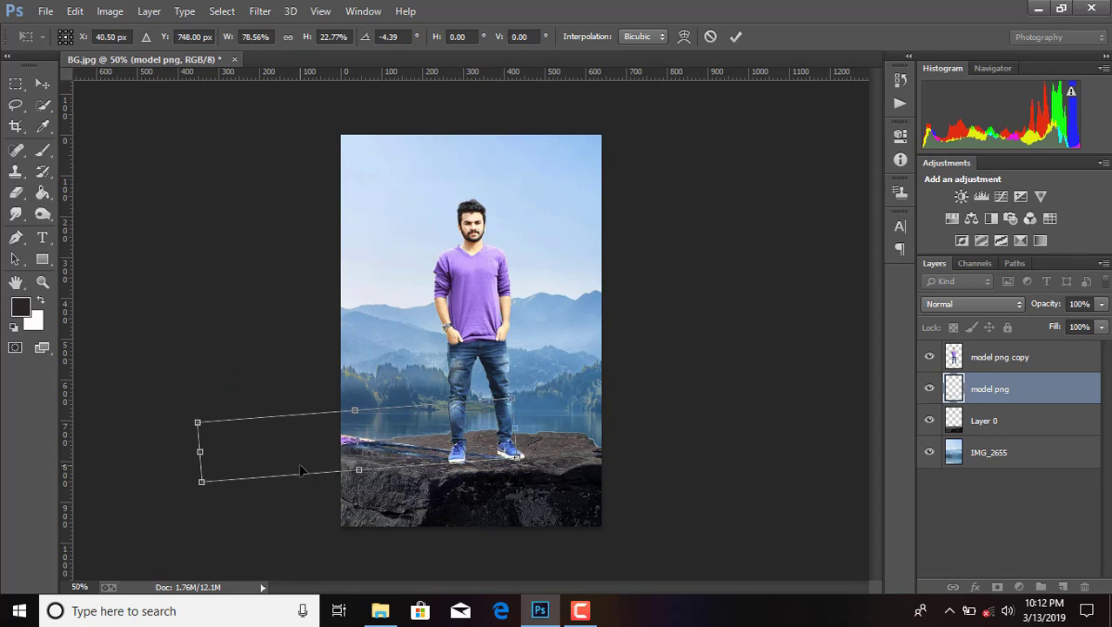
left_click_drag(281, 339, 286, 329)
left_click(734, 38)
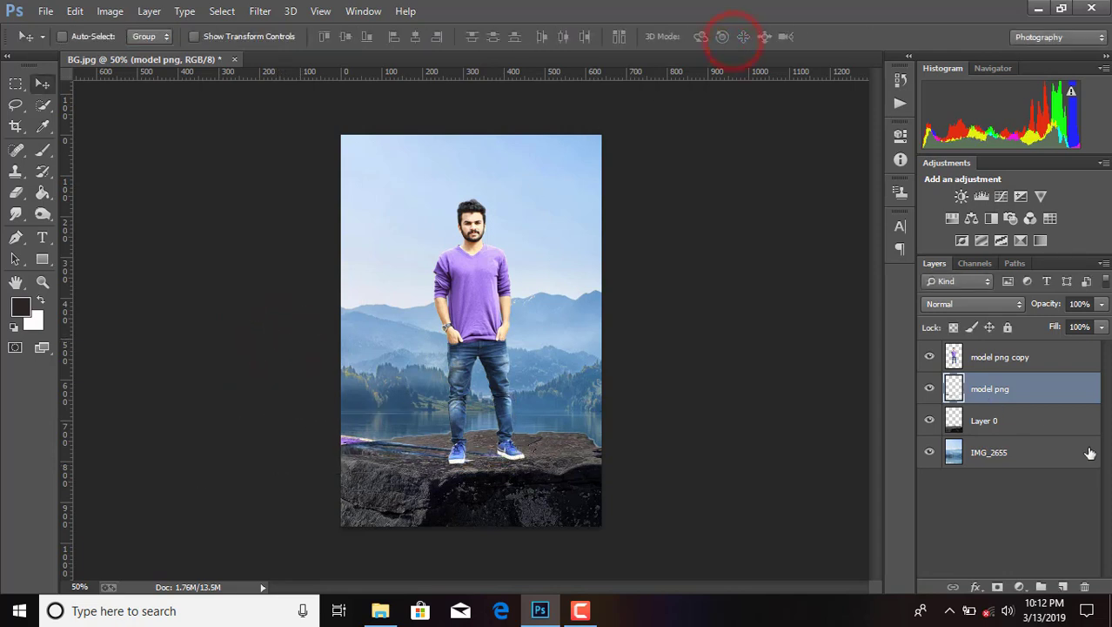
Step: Blacken the flattened model png layer with Hue/Saturation by setting Lightness to -100
left_click(103, 10)
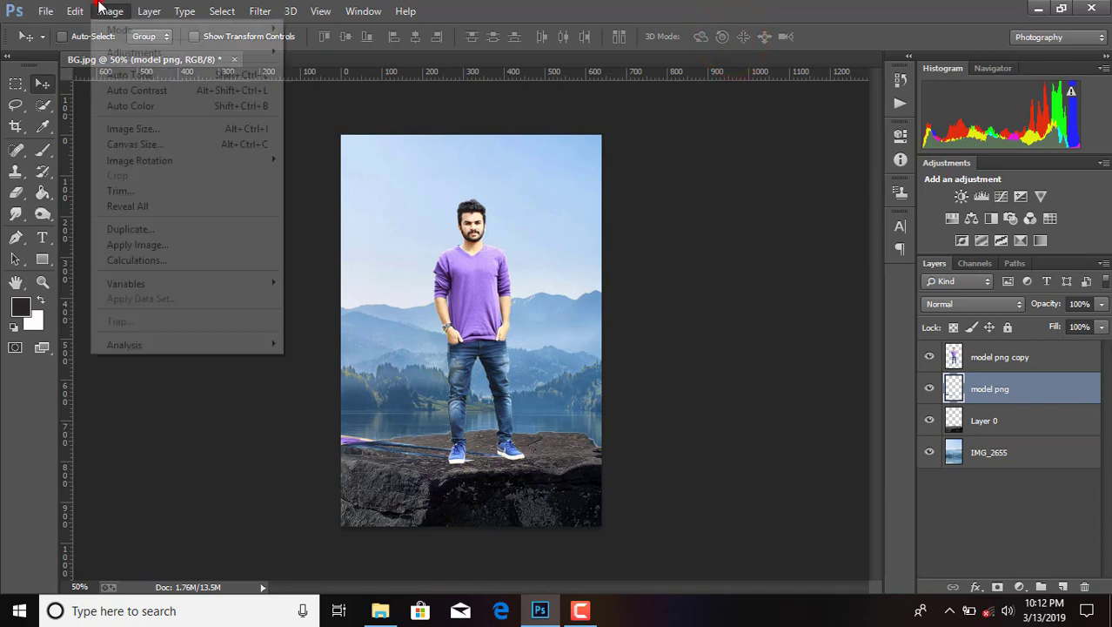
left_click(122, 51)
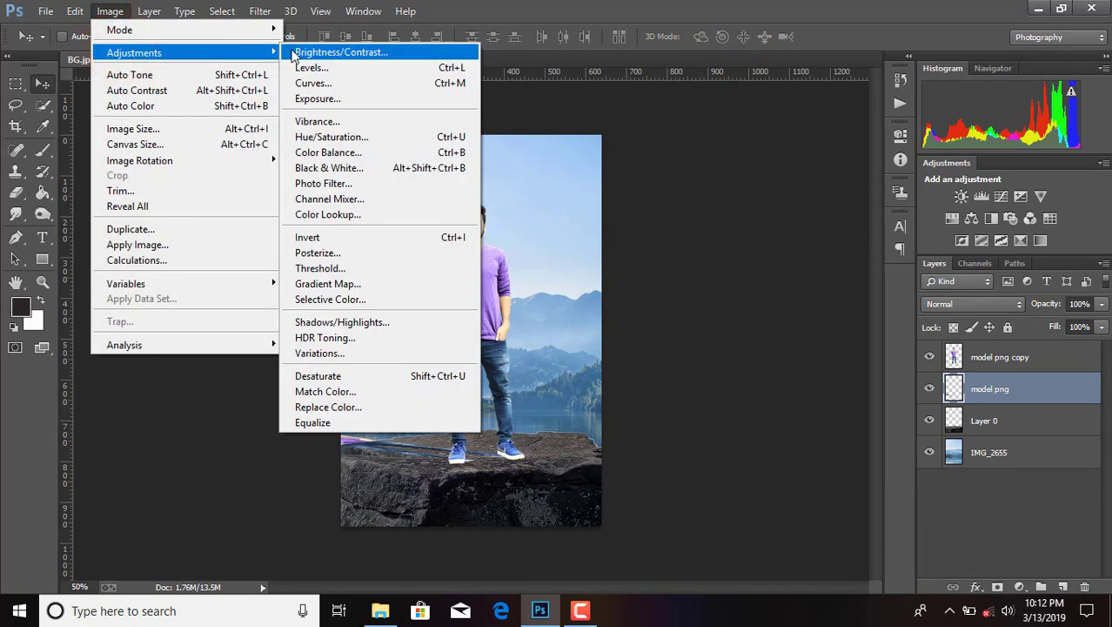
left_click(357, 139)
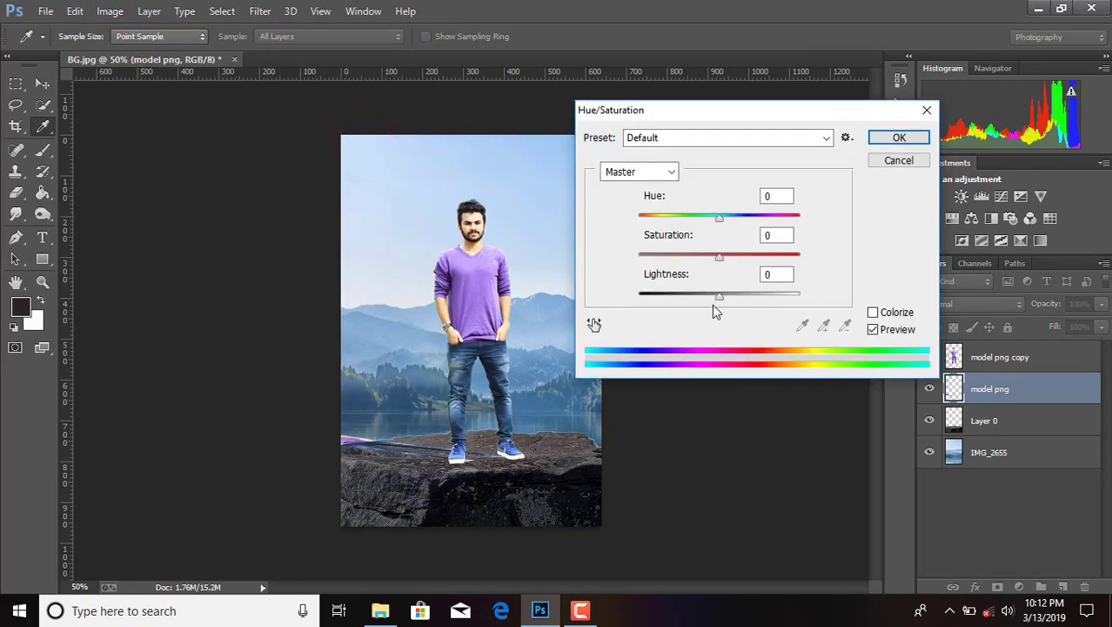
left_click_drag(718, 300, 619, 299)
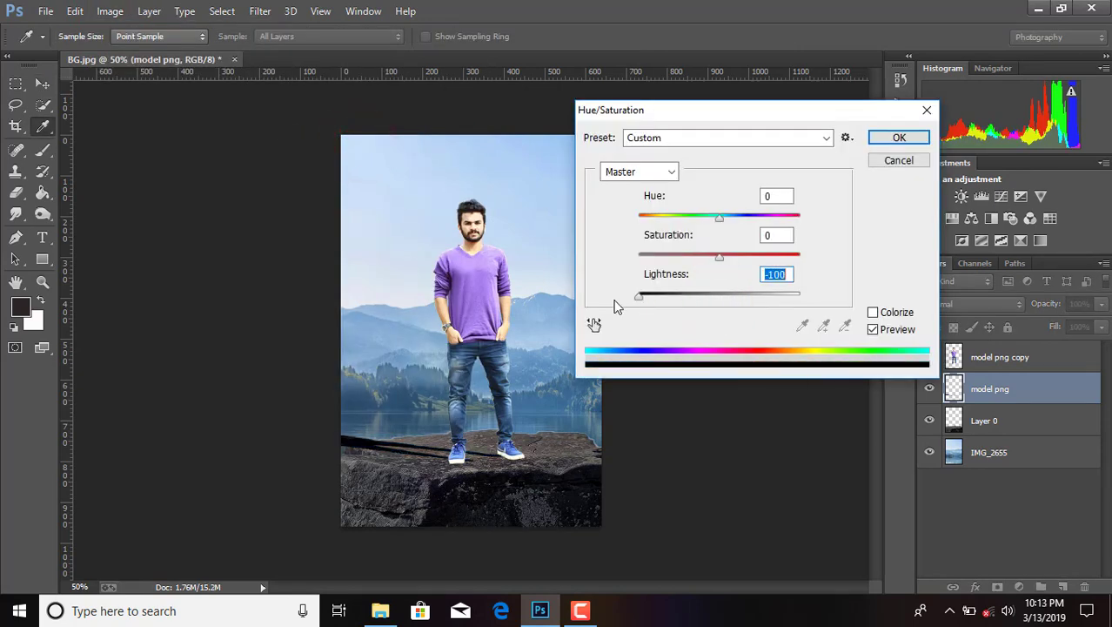
left_click(898, 137)
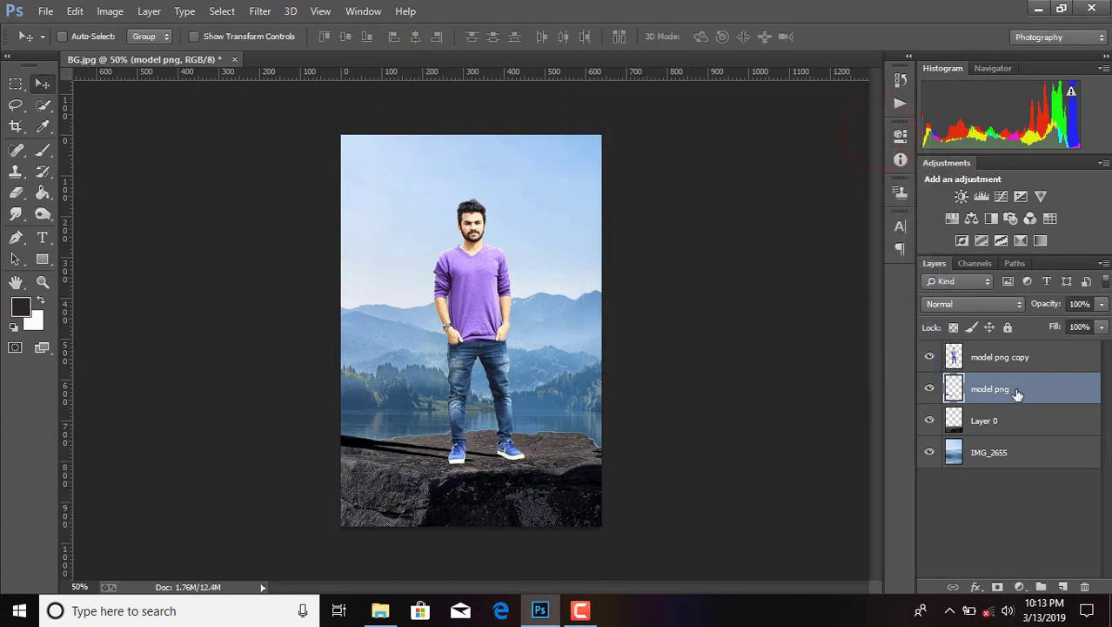
Step: Free-transform the black shadow figure on the model png layer, nudging it to about X 37 px, Y 751 px, and commit
key("ctrl+t")
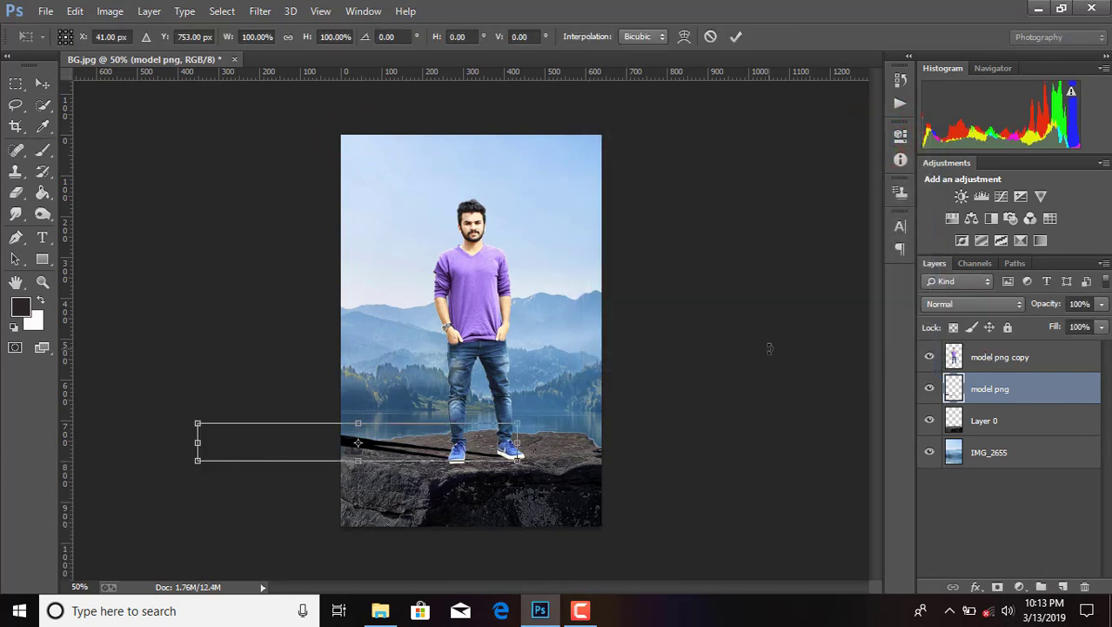
key("Up")
key("Up")
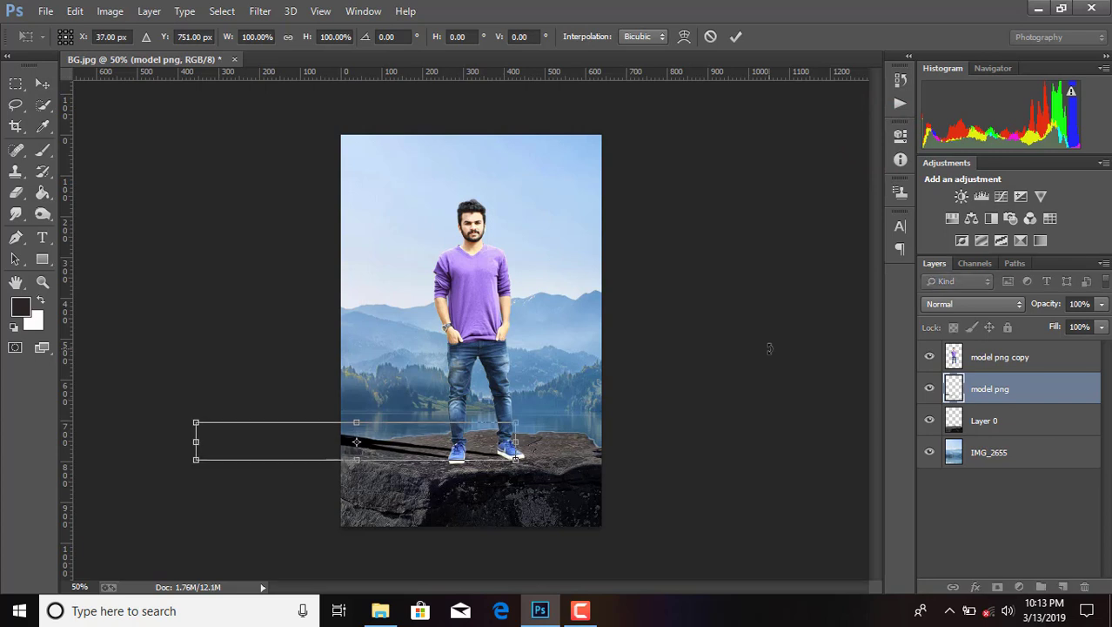
left_click(736, 38)
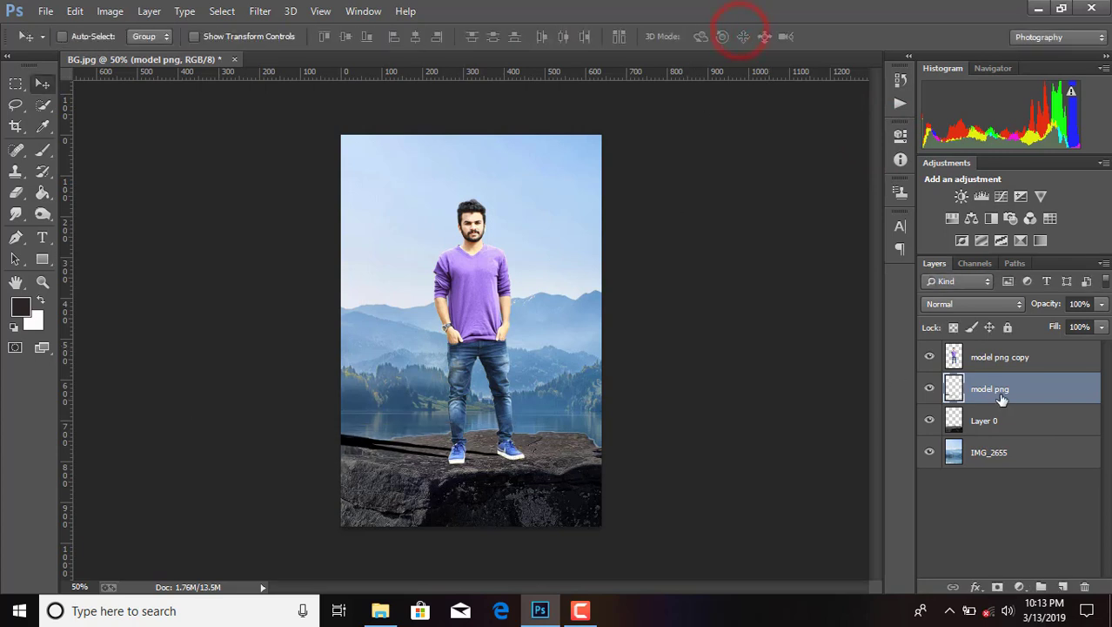
Step: Soften the model png shadow layer with a Gaussian Blur of 3.8 pixels radius
left_click(260, 10)
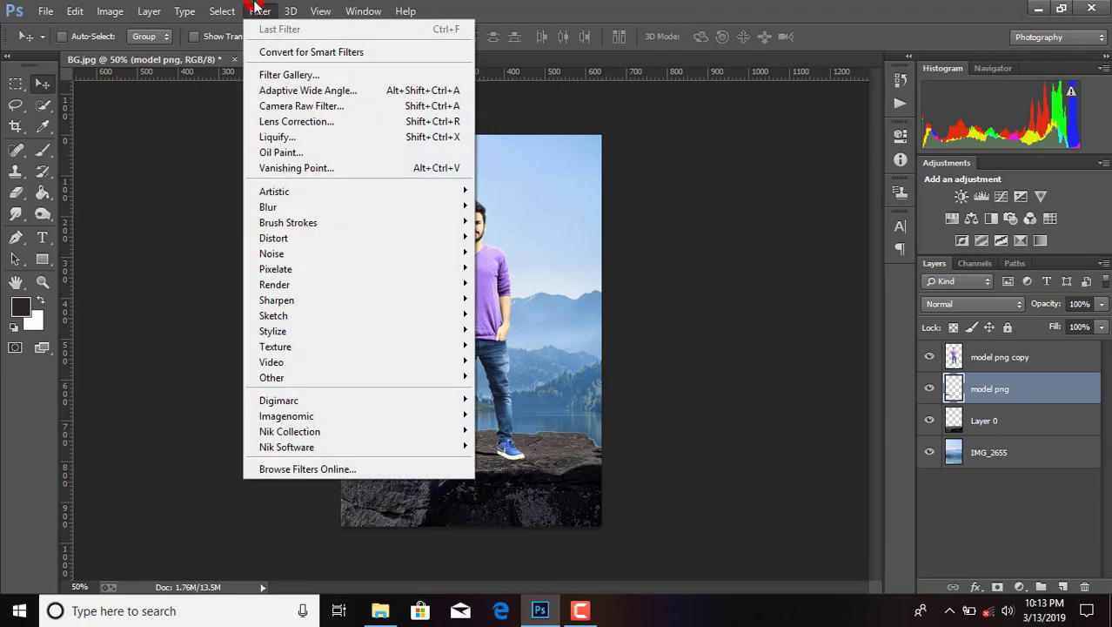
left_click(287, 206)
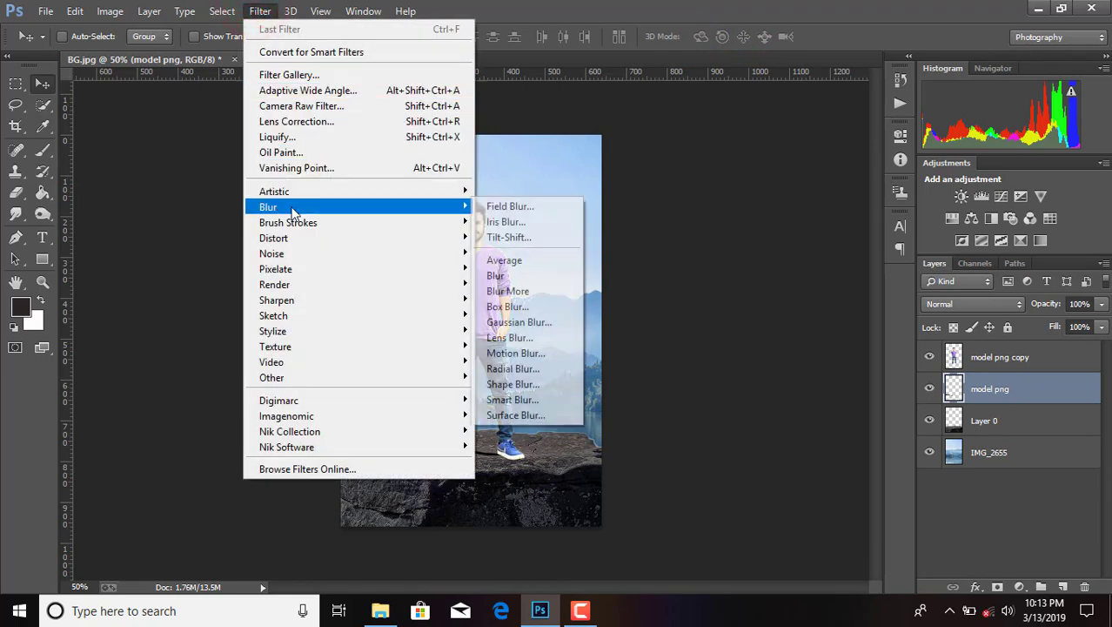
left_click(518, 322)
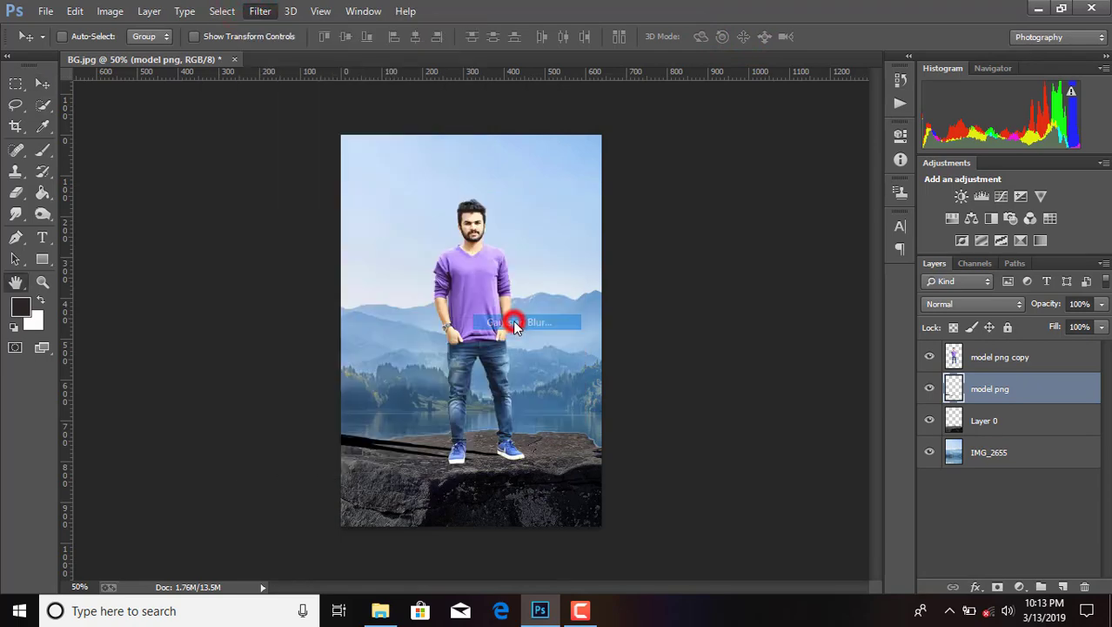
left_click_drag(114, 470, 84, 470)
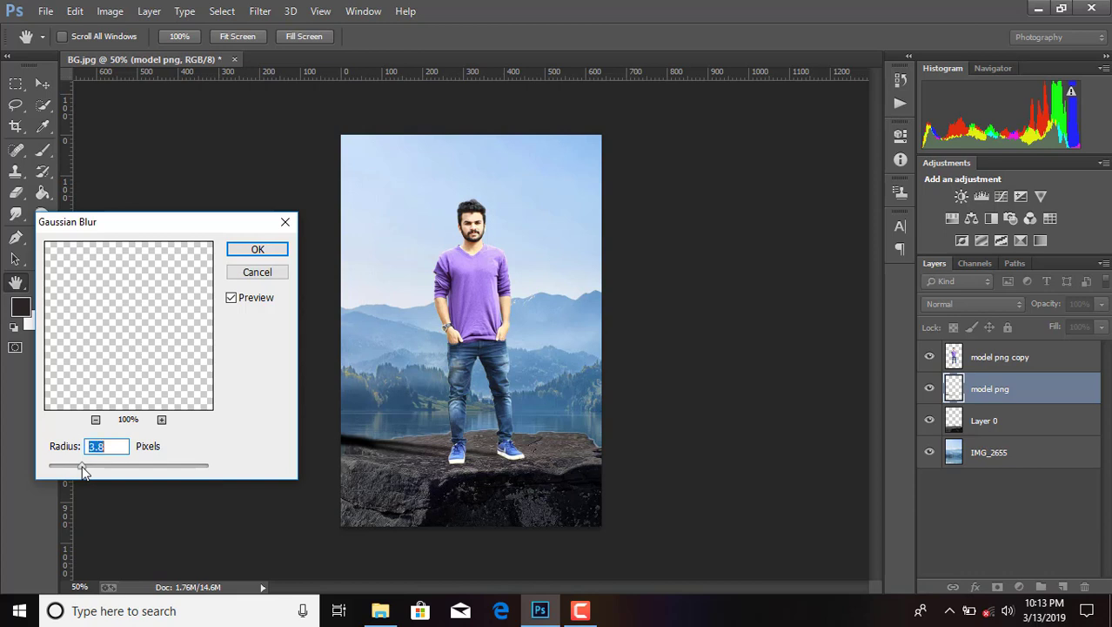
left_click(233, 251)
key("v")
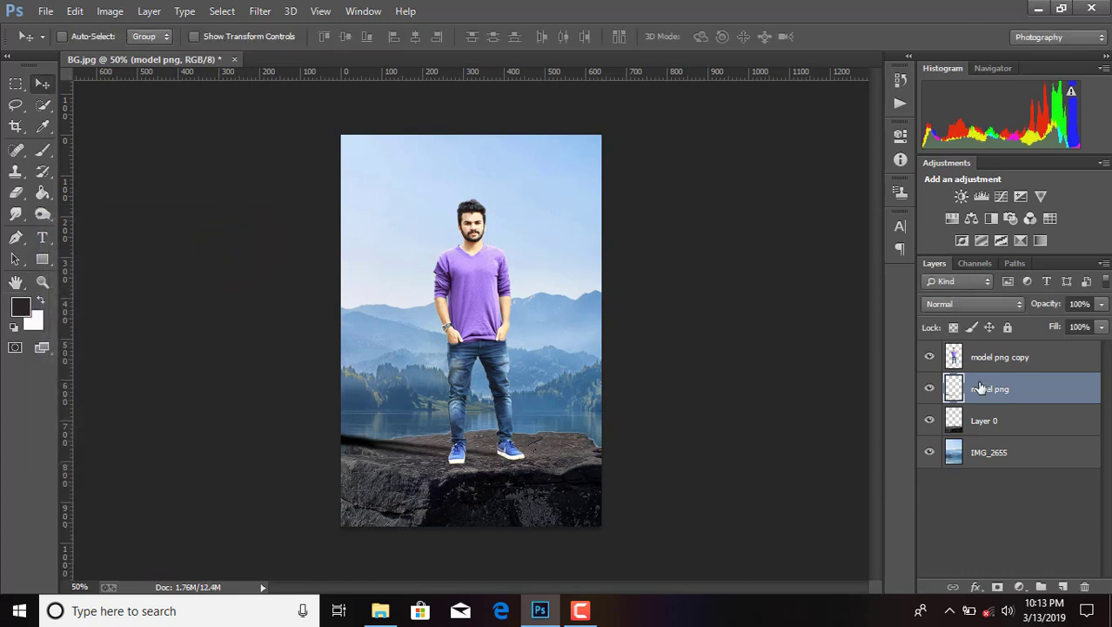
Step: Stretch the blurred shadow away from the model to about 159% width, keeping its height, and commit the transform
key("ctrl+t")
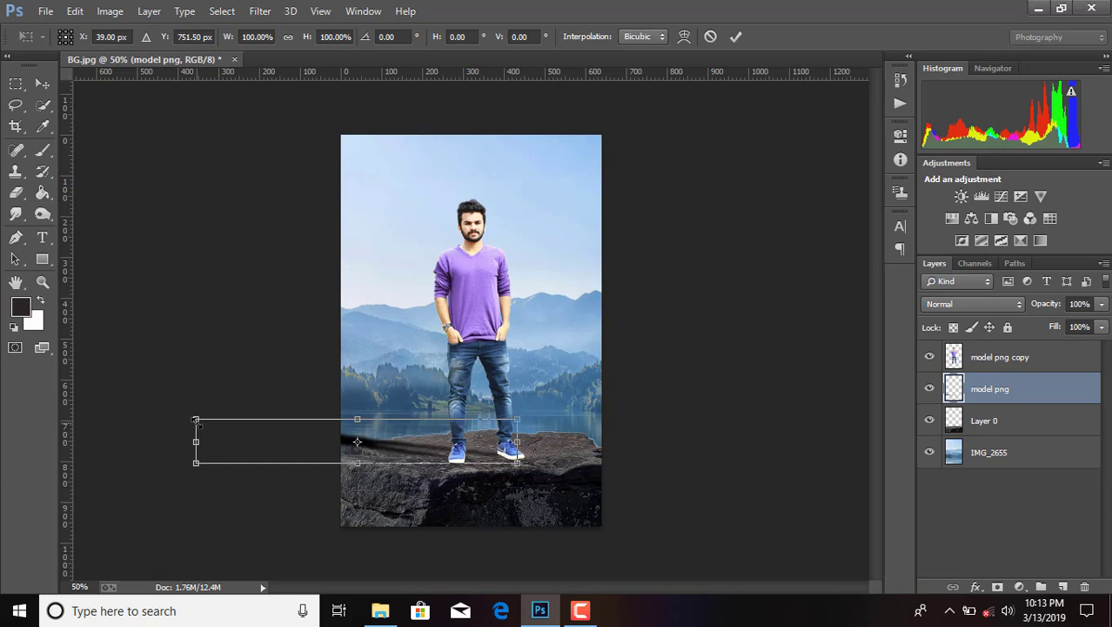
left_click_drag(191, 443, 1, 344)
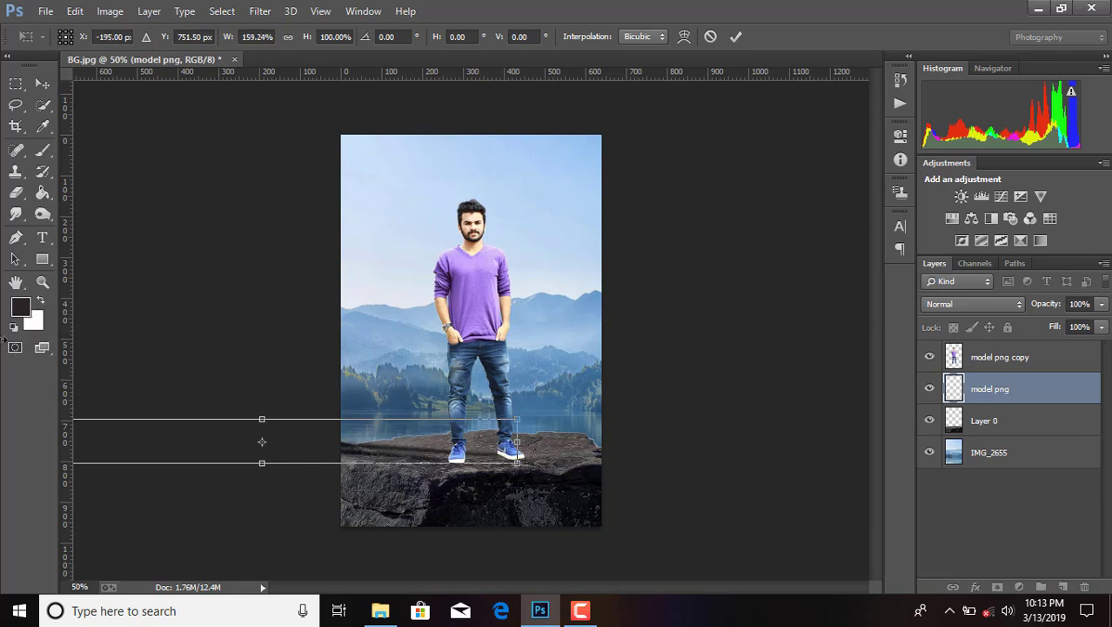
left_click(736, 39)
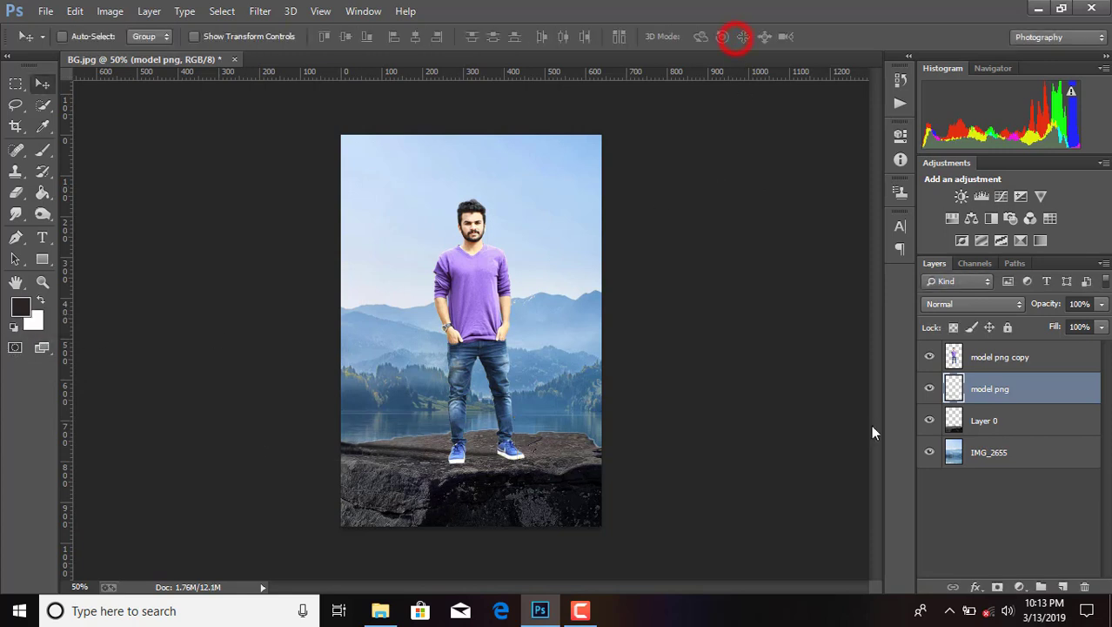
Step: Create a new layer directly above Layer 0 and activate the Brush tool for contact shadows
left_click(1029, 420)
left_click(1062, 586)
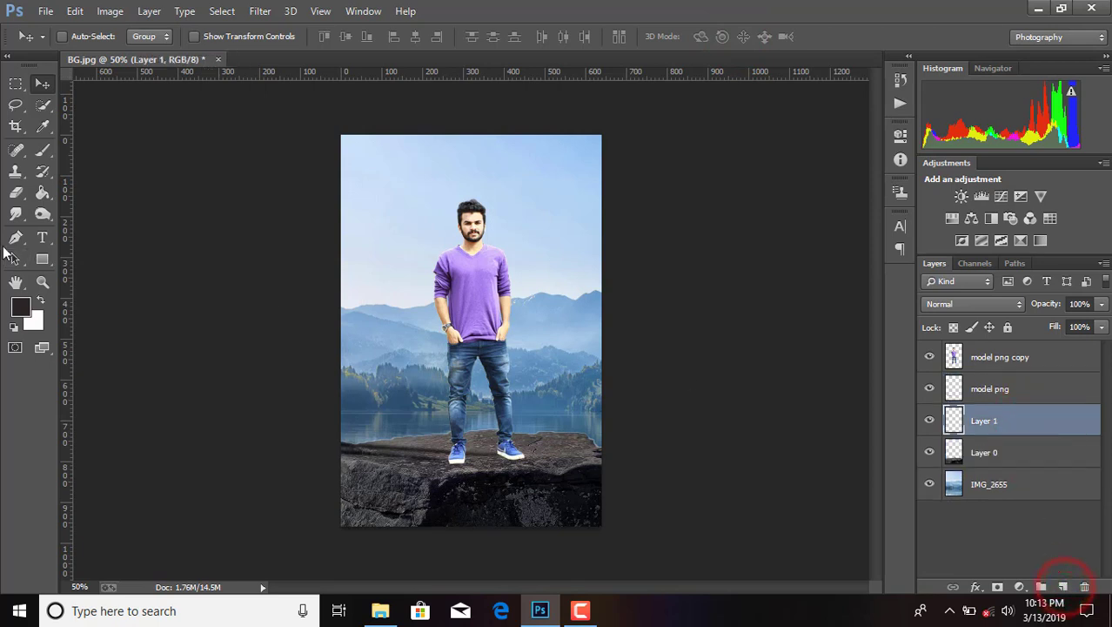
left_click(43, 150)
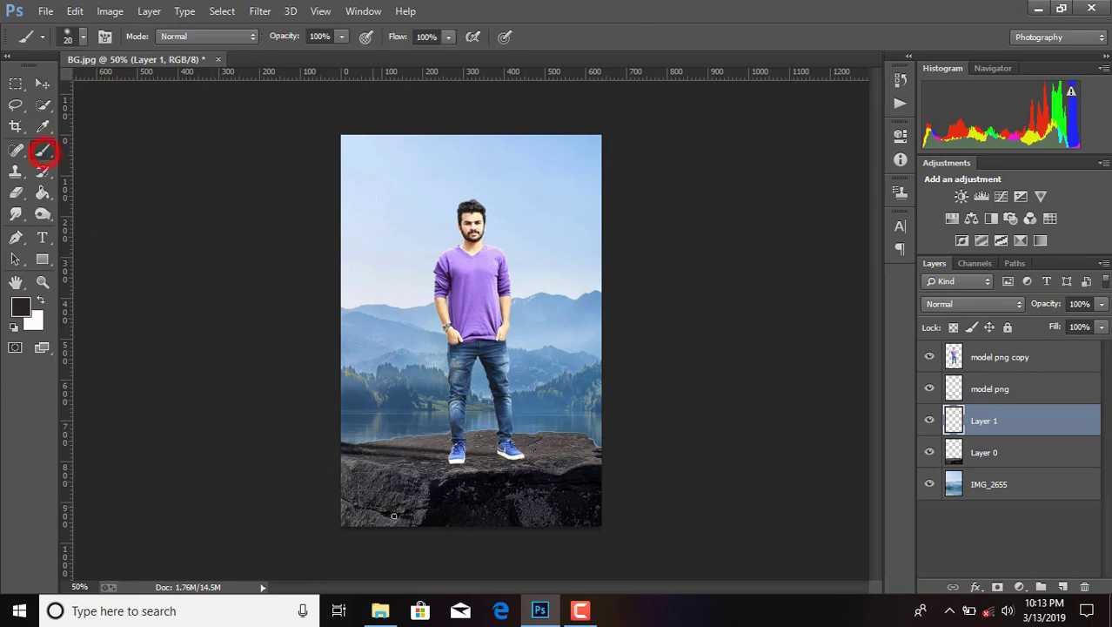
Step: Paint dark contact shadows around the shoe soles and across the rock between both shoes with the 20 px brush
key("ctrl+plus")
key("ctrl+plus")
key("ctrl+plus")
key("ctrl+plus")
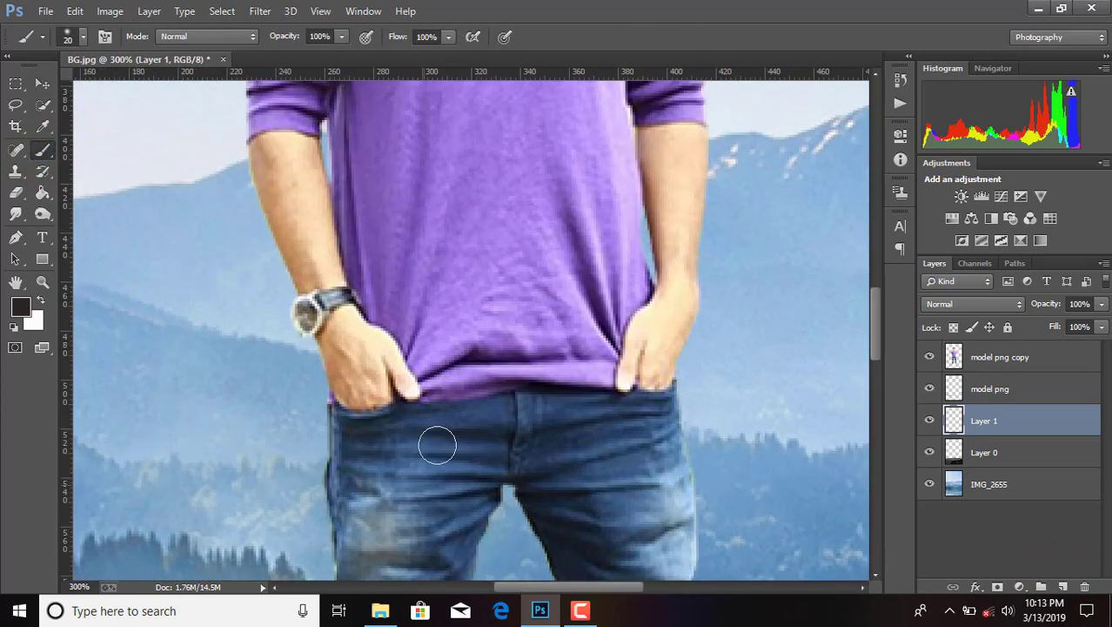
scroll(456, 446, "down", 3)
scroll(457, 446, "down", 15)
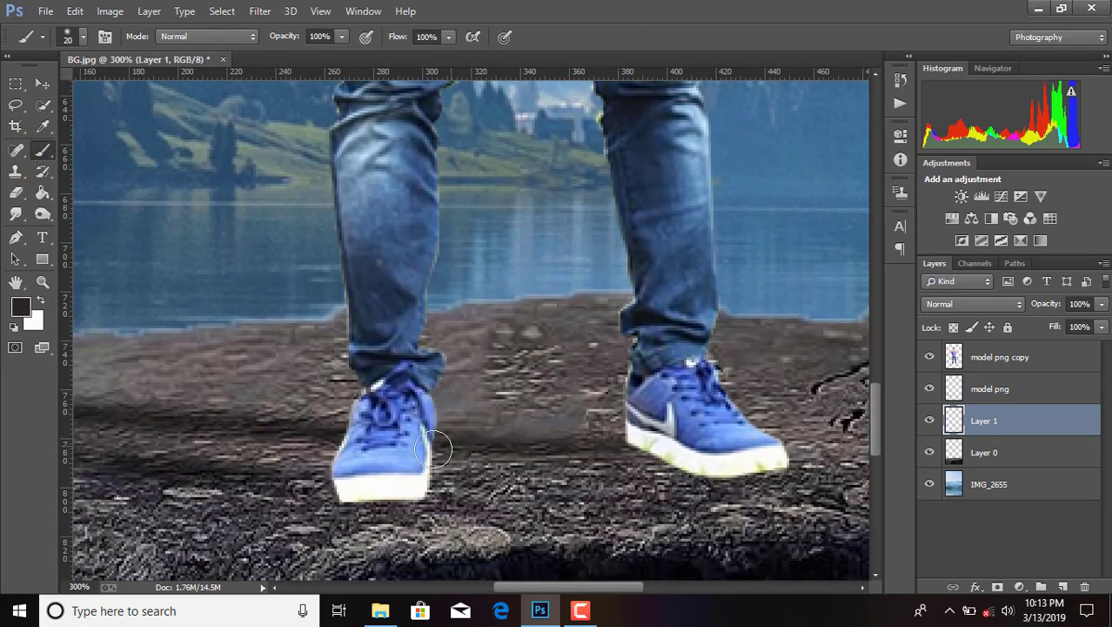
left_click_drag(347, 478, 389, 483)
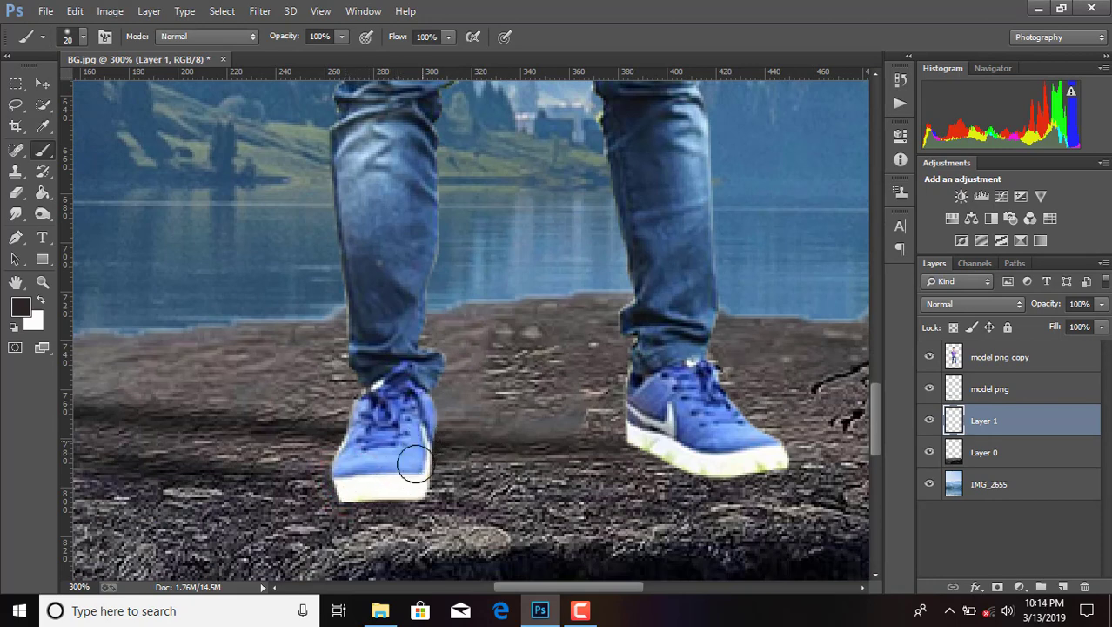
left_click_drag(408, 467, 393, 484)
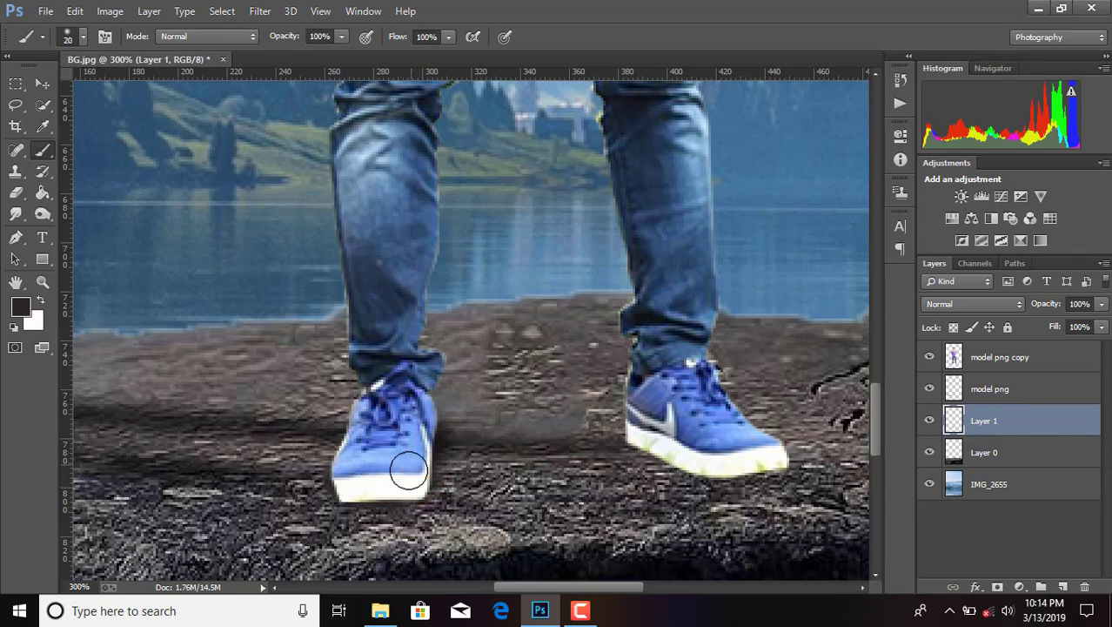
left_click(479, 446)
left_click_drag(440, 431, 654, 441)
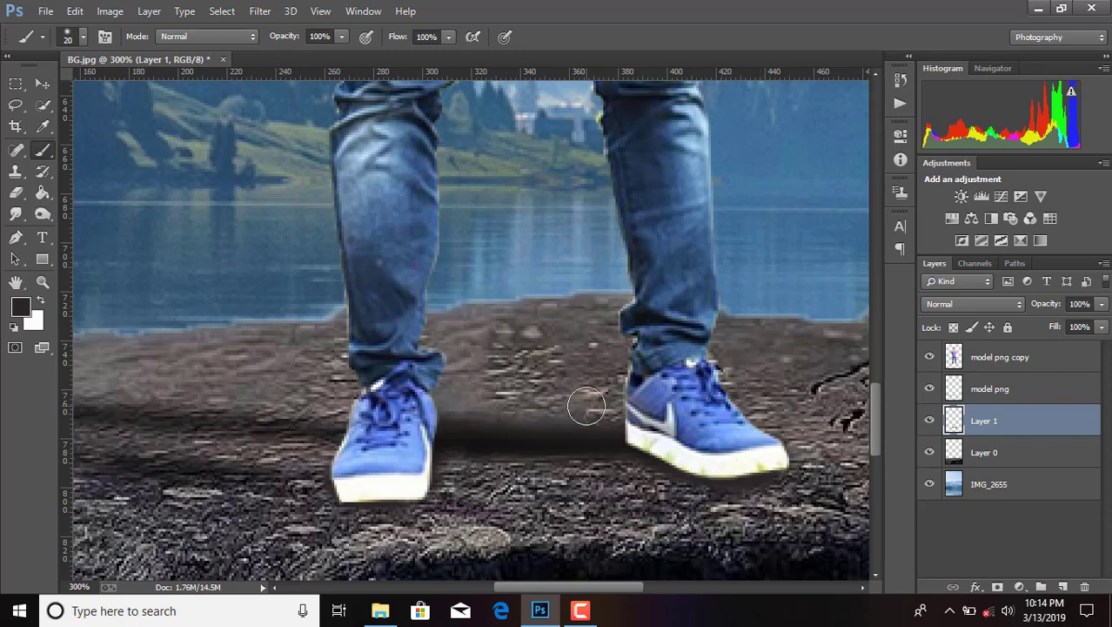
Step: Soften the painted contact shadows on Layer 1 with a Gaussian Blur radius slightly below 3.8 pixels
left_click(260, 11)
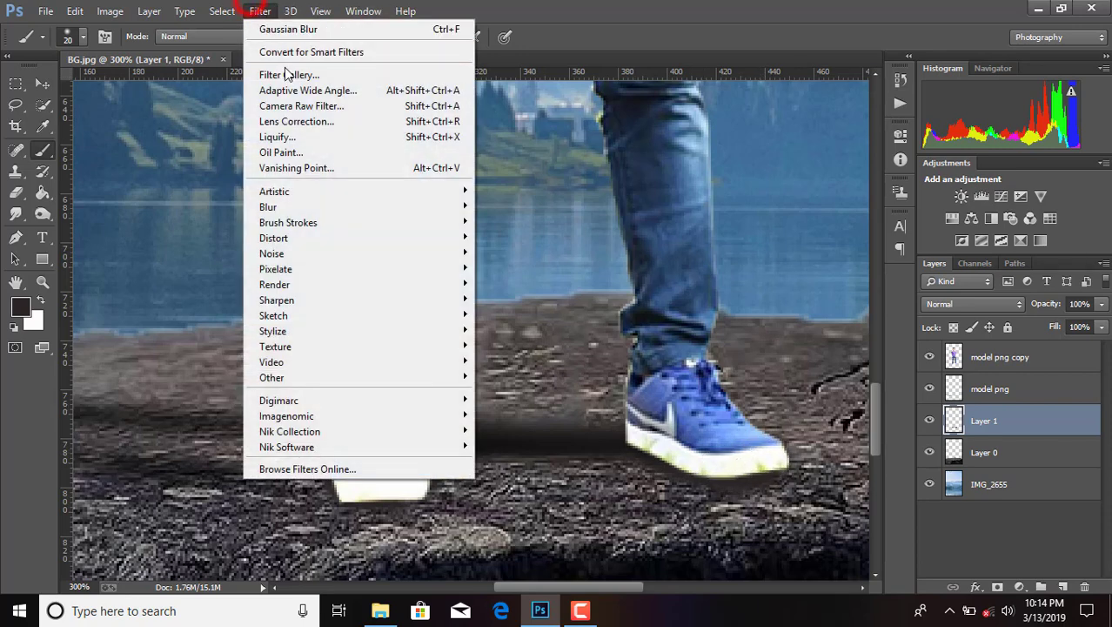
left_click(301, 206)
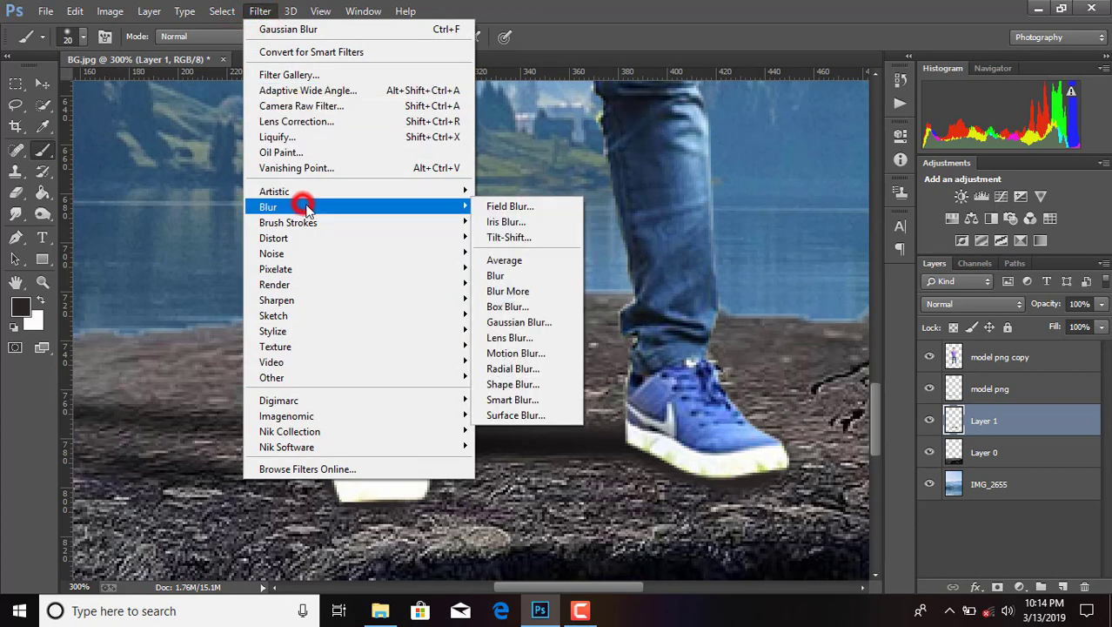
left_click(526, 322)
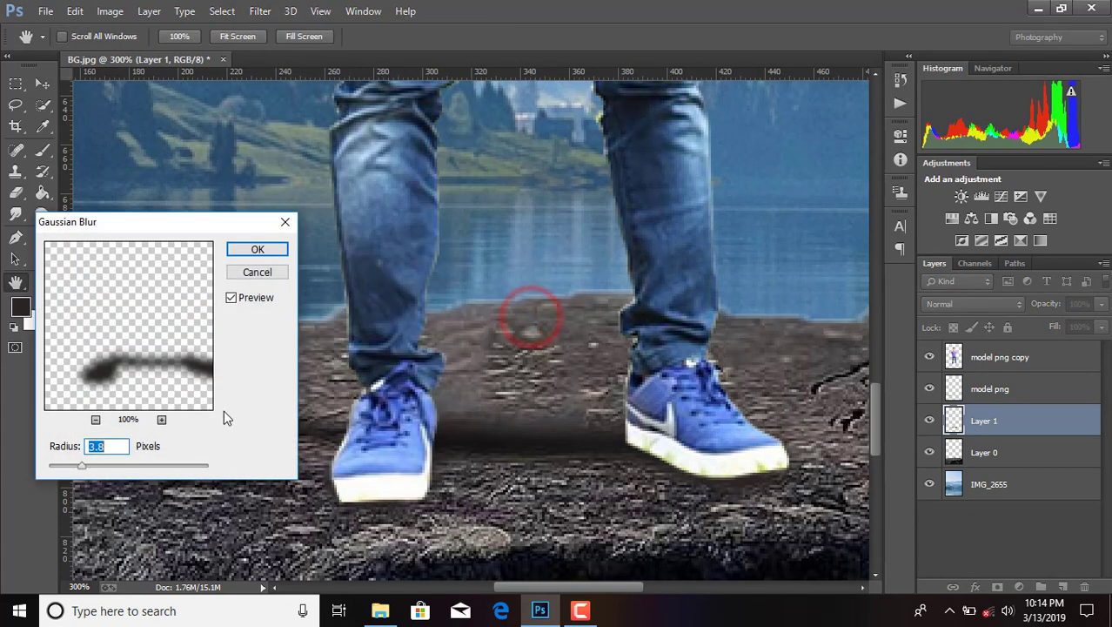
left_click_drag(81, 465, 73, 464)
left_click(258, 249)
key("b")
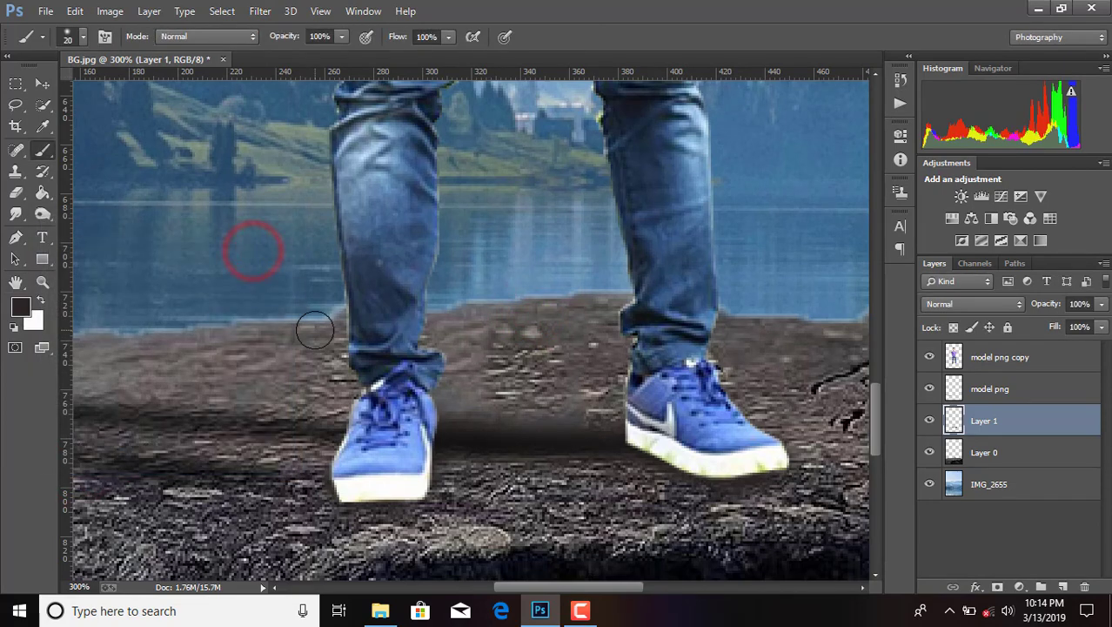
Step: Lower the opacity of Layer 1 to 30%
key("ctrl+minus")
key("ctrl+minus")
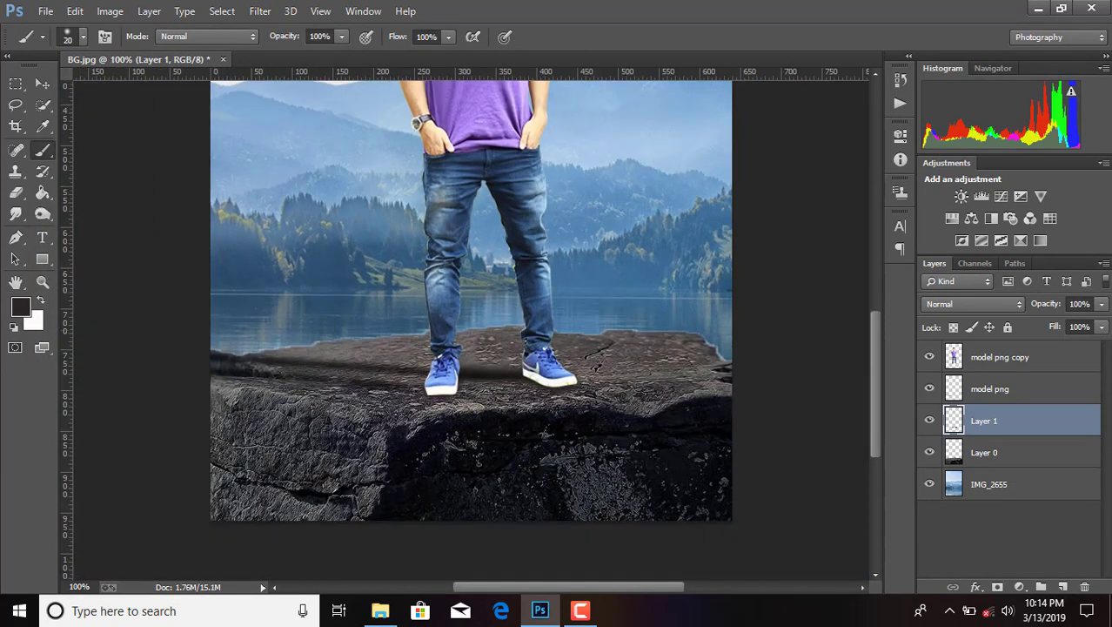
left_click(1100, 305)
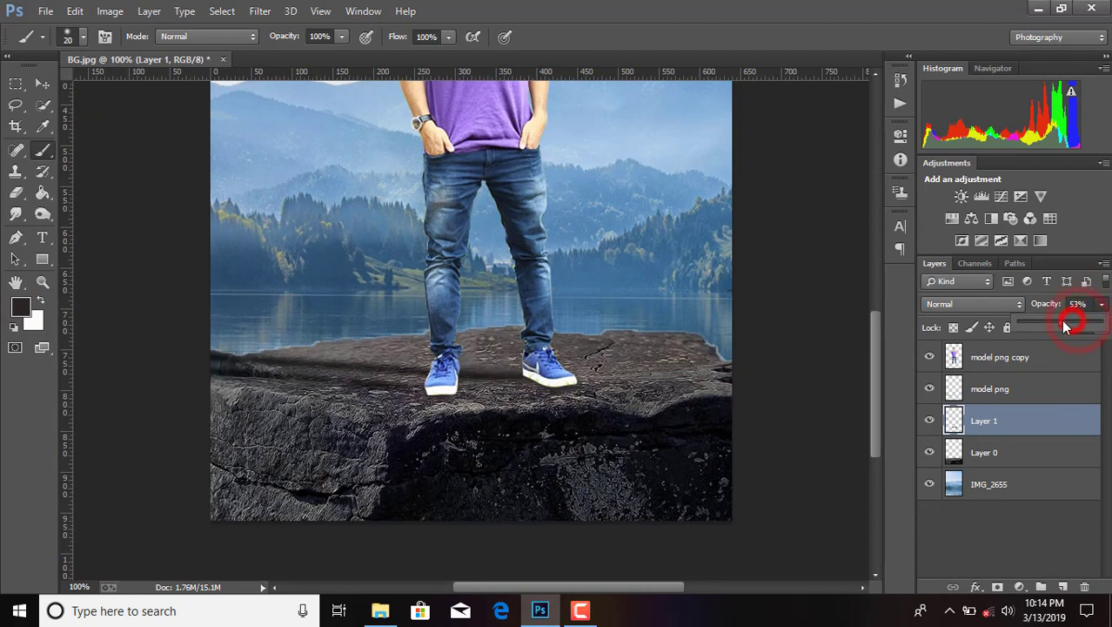
left_click_drag(1049, 322, 1043, 322)
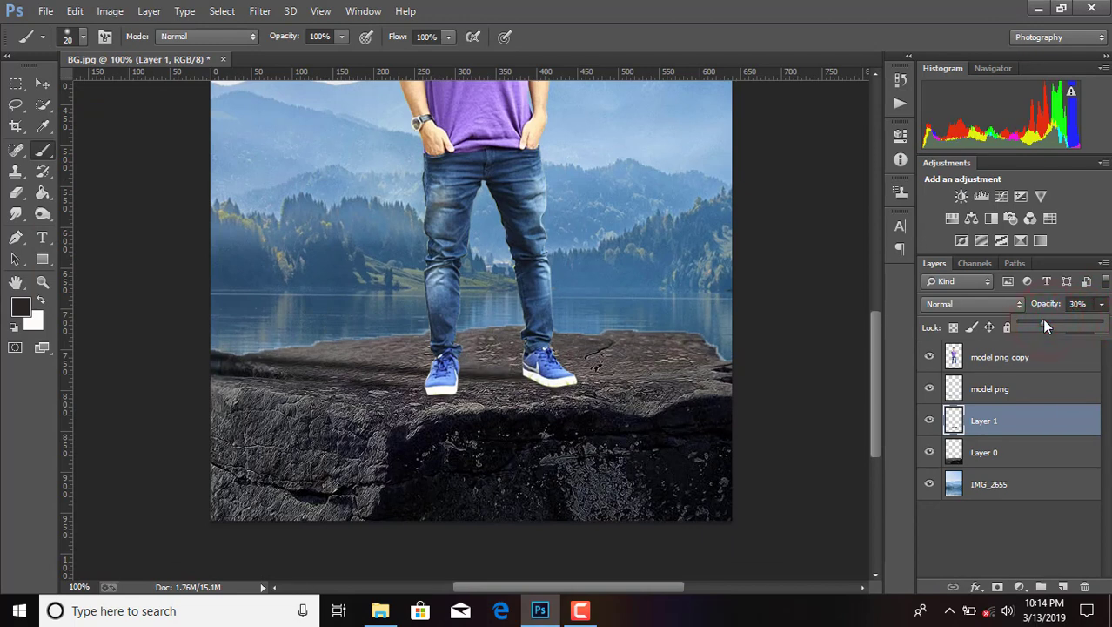
Step: Merge the model png copy, model png and Layer 1 layers into a single layer
left_click(1029, 392, "shift")
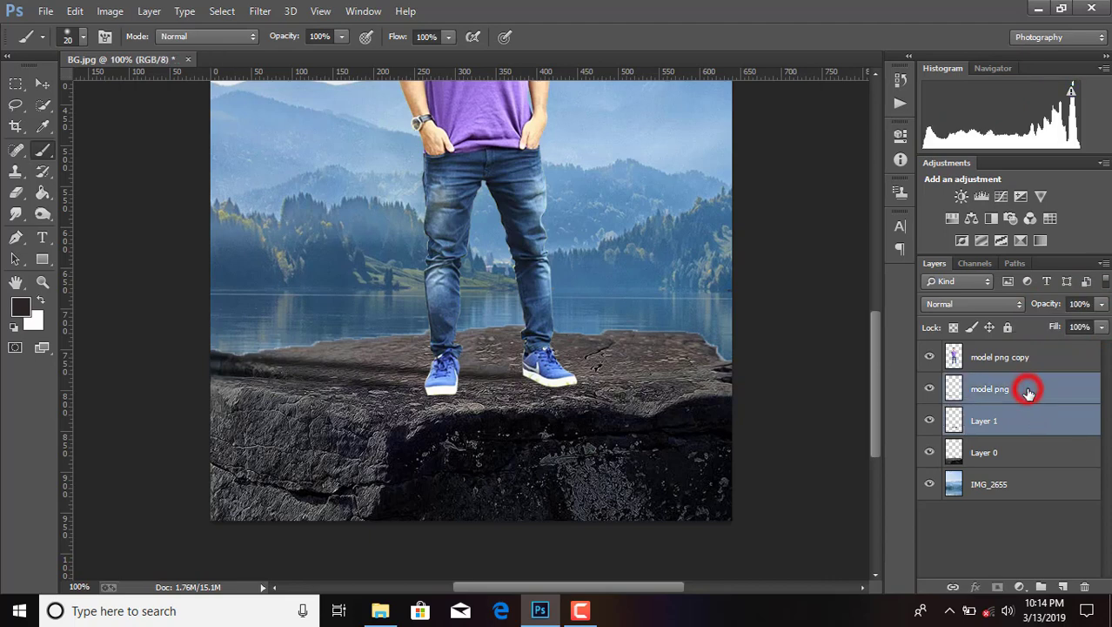
left_click(1025, 358, "shift")
right_click(1025, 356)
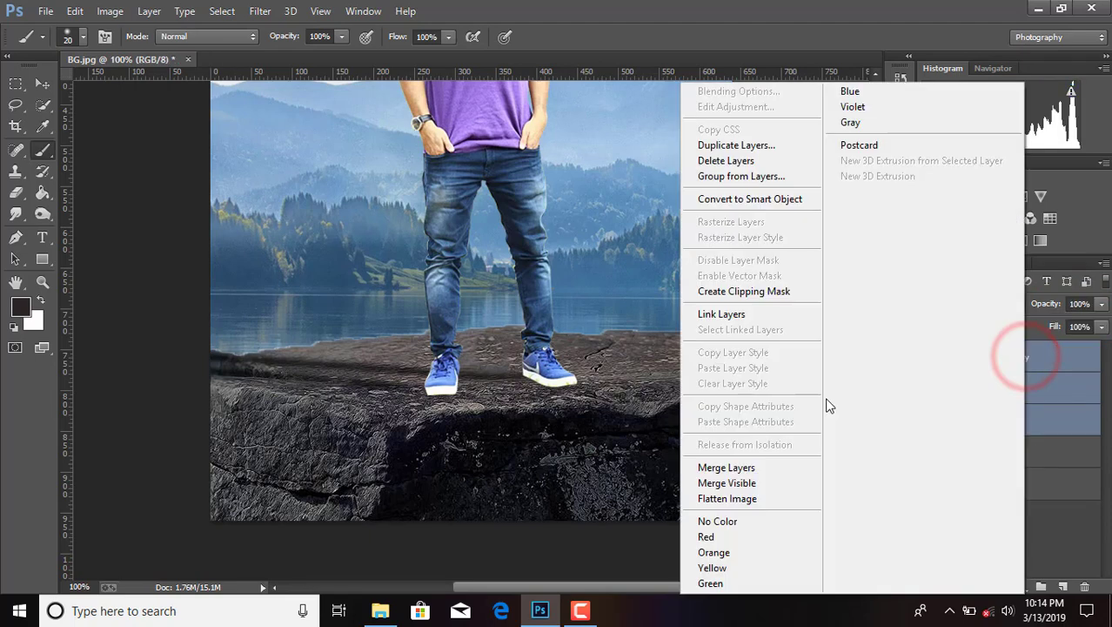
left_click(768, 468)
key("ctrl+minus")
key("ctrl+minus")
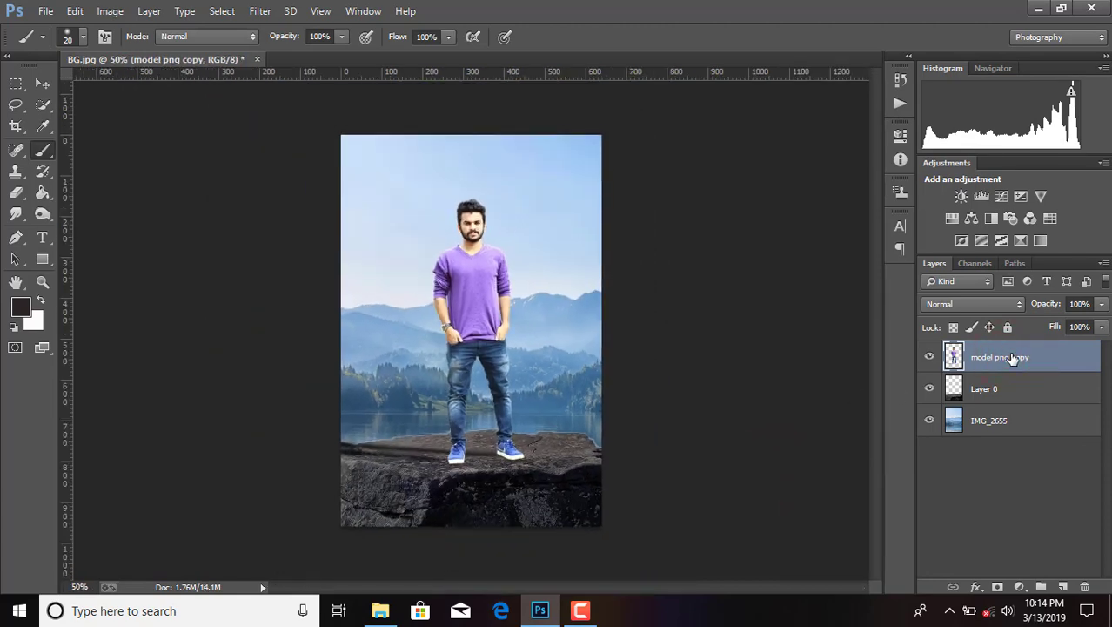
Step: Duplicate the merged model layer, and undo both the duplication and the layer merge
left_click_drag(1046, 358, 1063, 587)
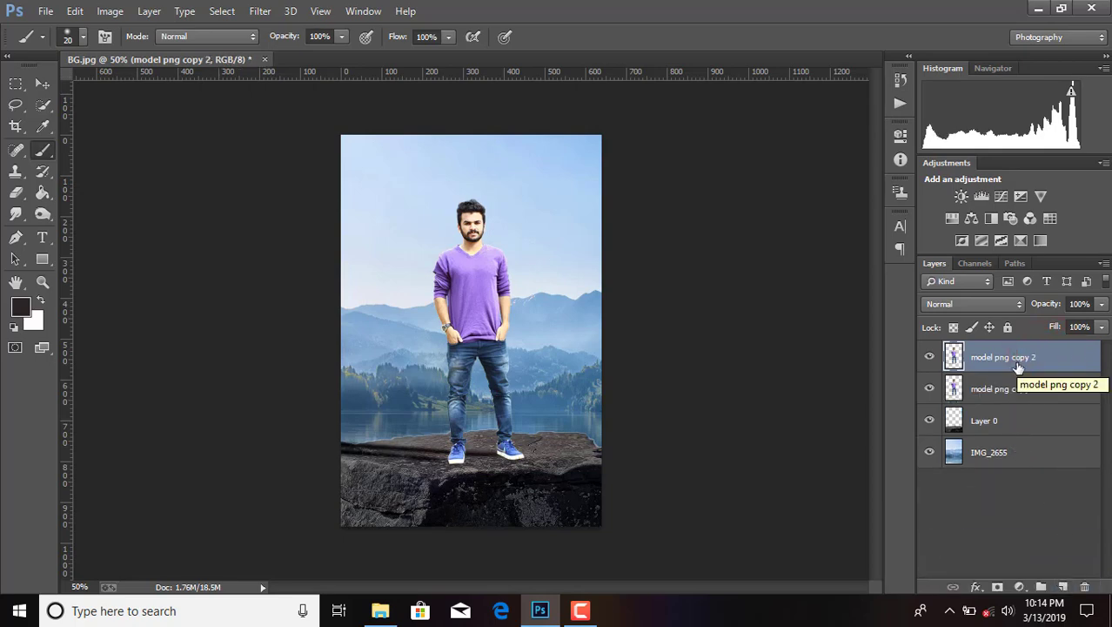
left_click(75, 10)
left_click(126, 42)
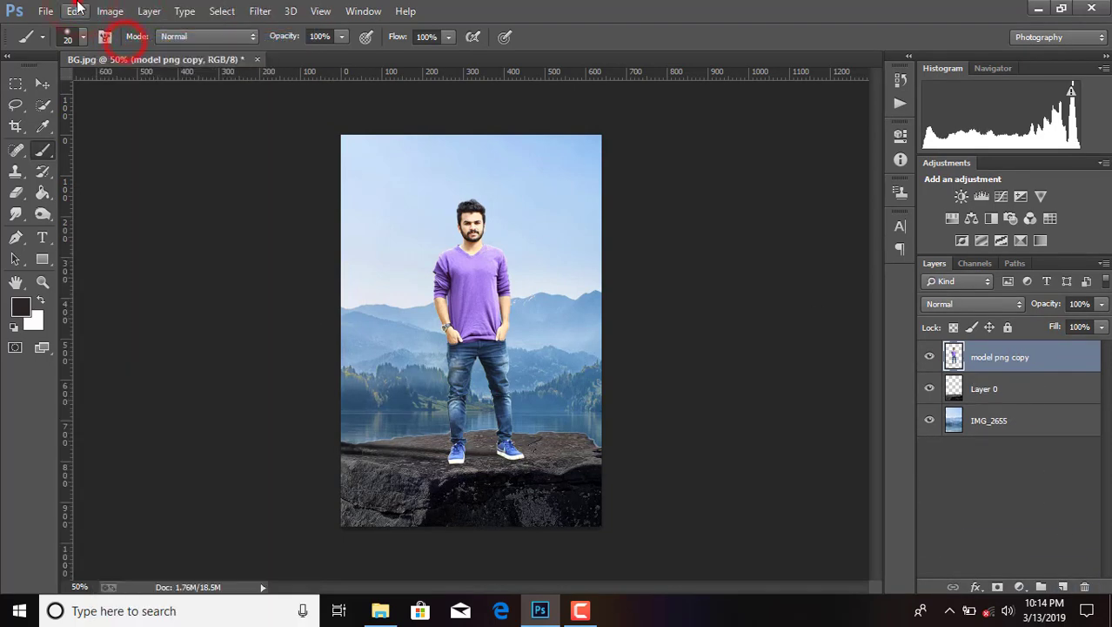
left_click(75, 11)
left_click(126, 42)
Step: Duplicate the model png copy layer
left_click(953, 362)
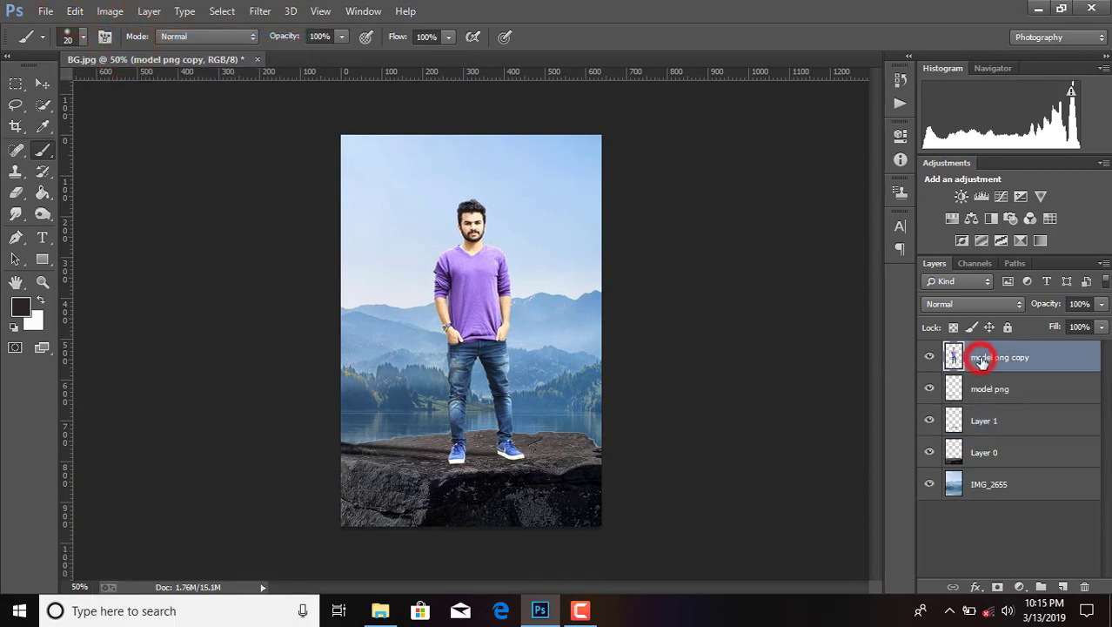
left_click_drag(1063, 355, 1064, 585)
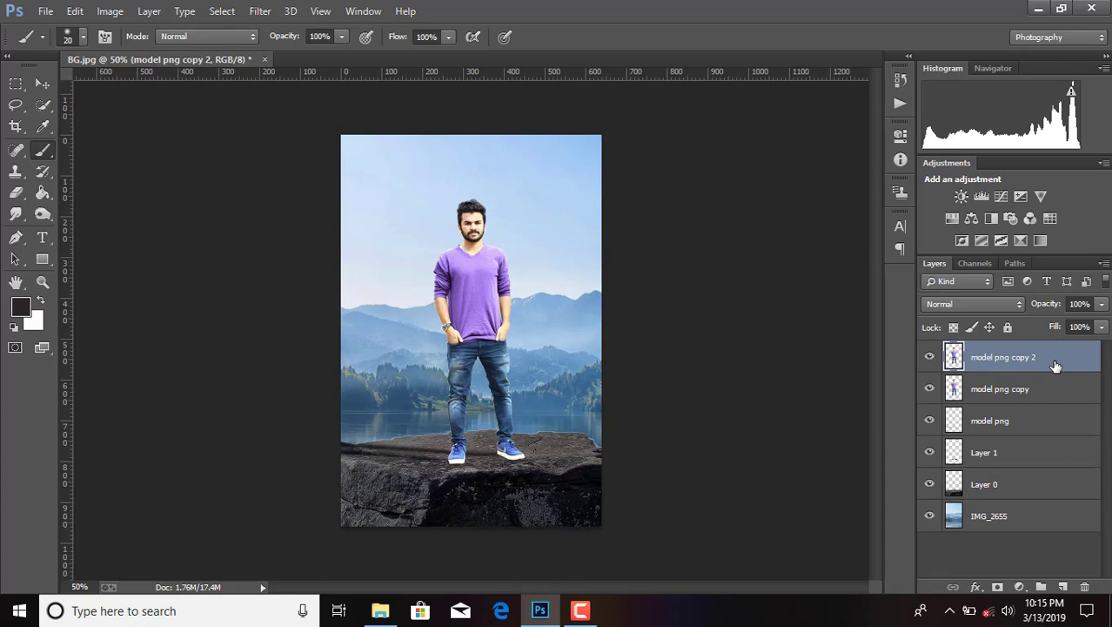
Step: Set up the Smudge tool with a 20 px speckled, scattered brush tip for working on the model's hair
key("ctrl+plus")
key("ctrl+plus")
key("ctrl+plus")
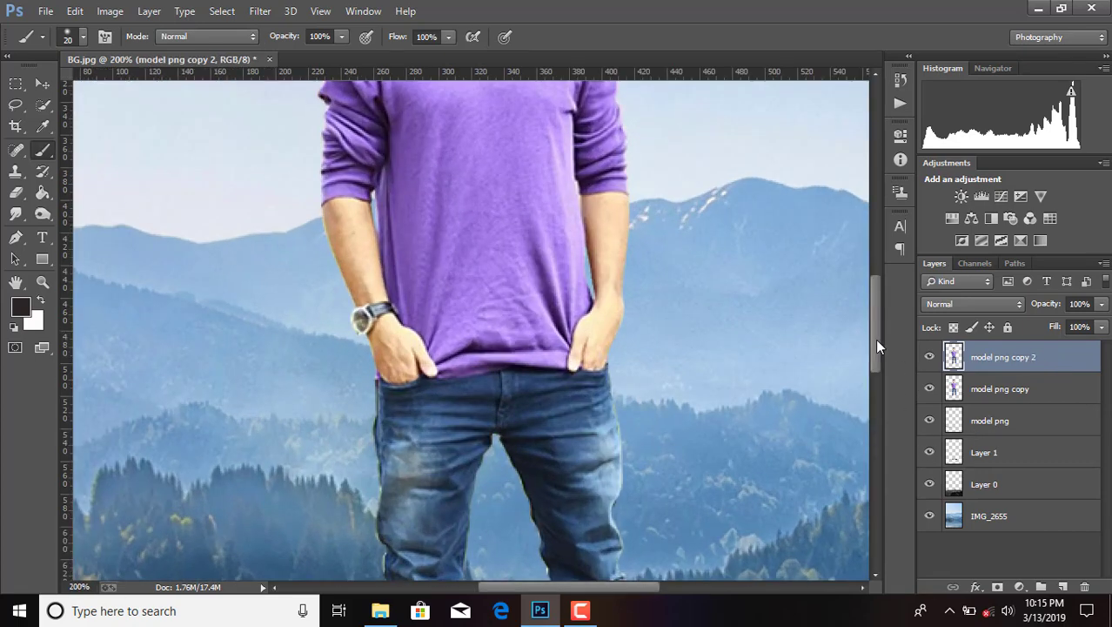
left_click_drag(877, 343, 868, 259)
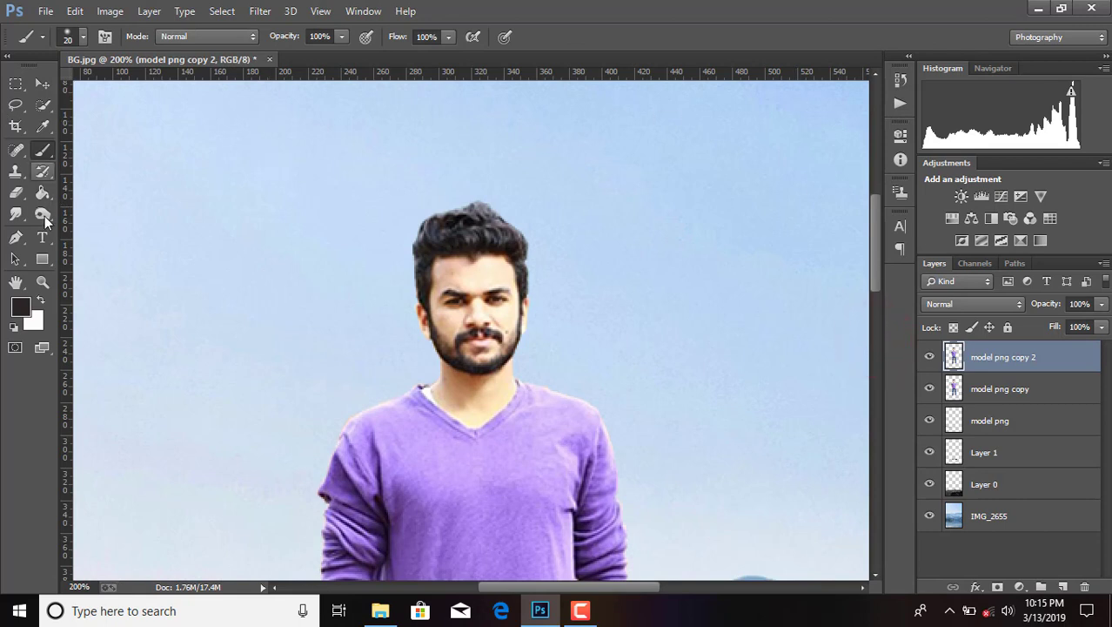
left_click(16, 216)
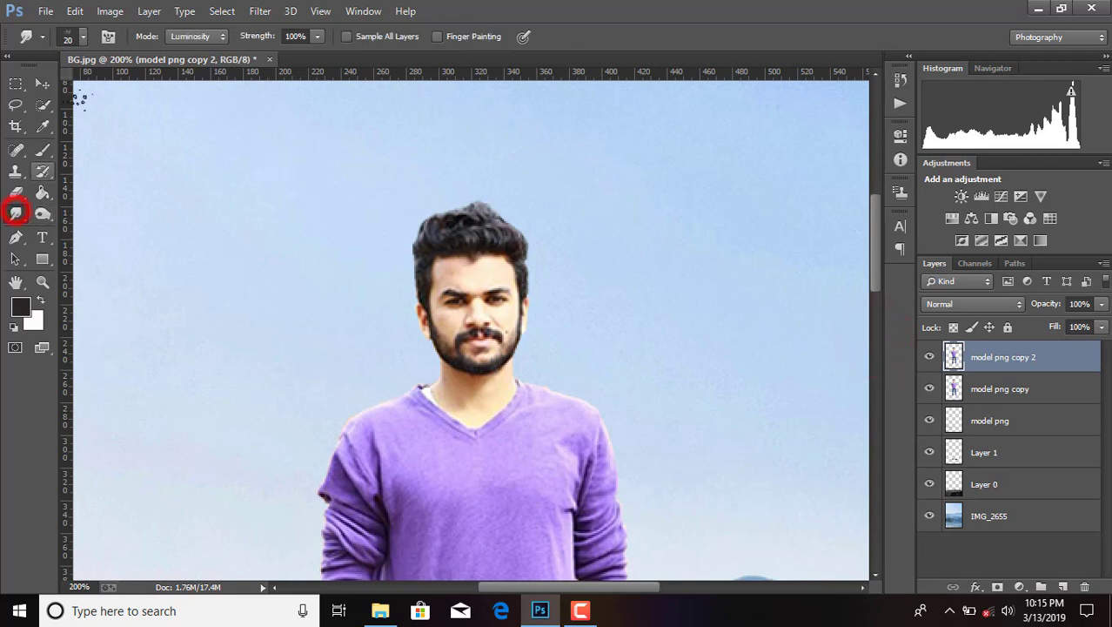
left_click(83, 39)
scroll(114, 198, "down", 10)
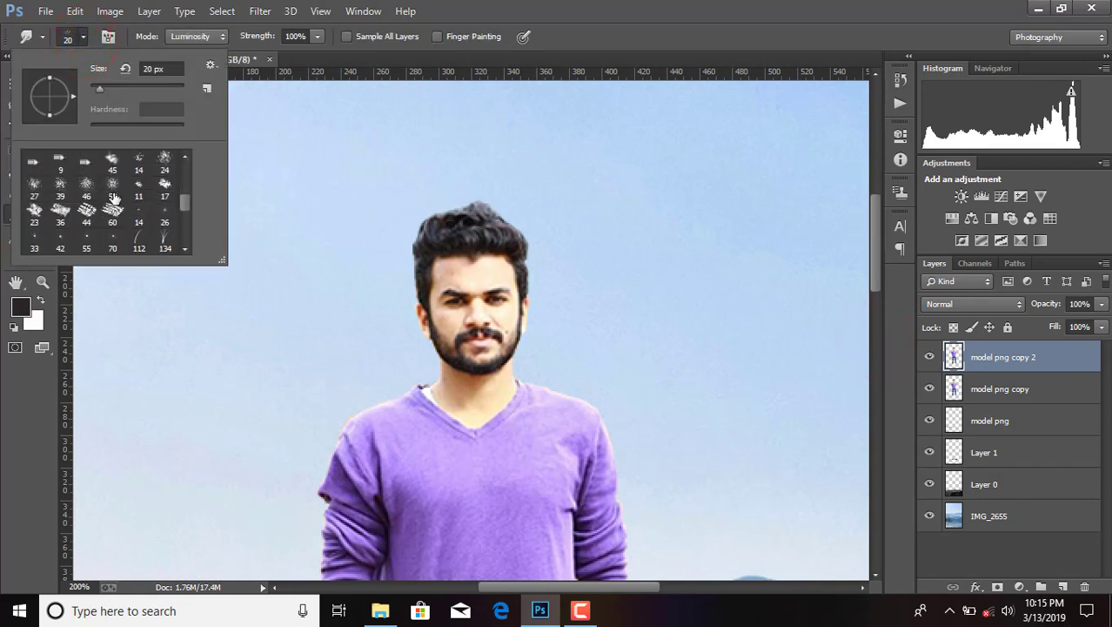
scroll(114, 199, "down", 1)
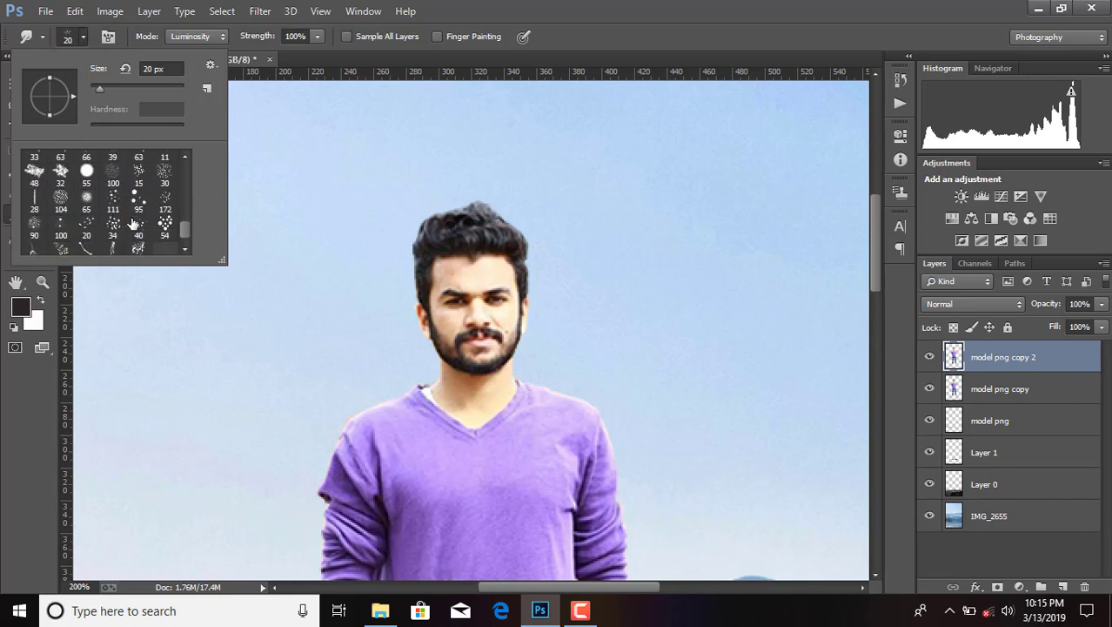
double_click(135, 228)
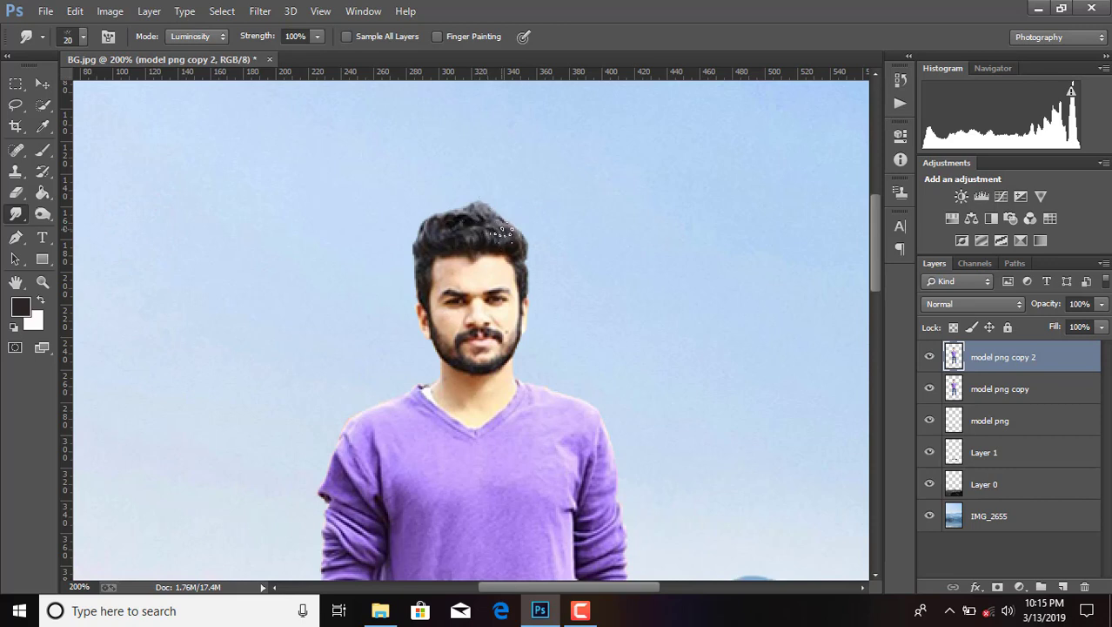
Step: Smudge the top of the model's hair upward into taller, spiky strands, stepping back one stray stroke
mouse_move(519, 237)
left_mouse_down()
mouse_move(493, 219)
mouse_move(514, 250)
mouse_move(493, 223)
mouse_move(516, 244)
mouse_move(499, 228)
mouse_move(514, 237)
mouse_move(462, 224)
mouse_move(429, 222)
left_mouse_up()
left_click(75, 11)
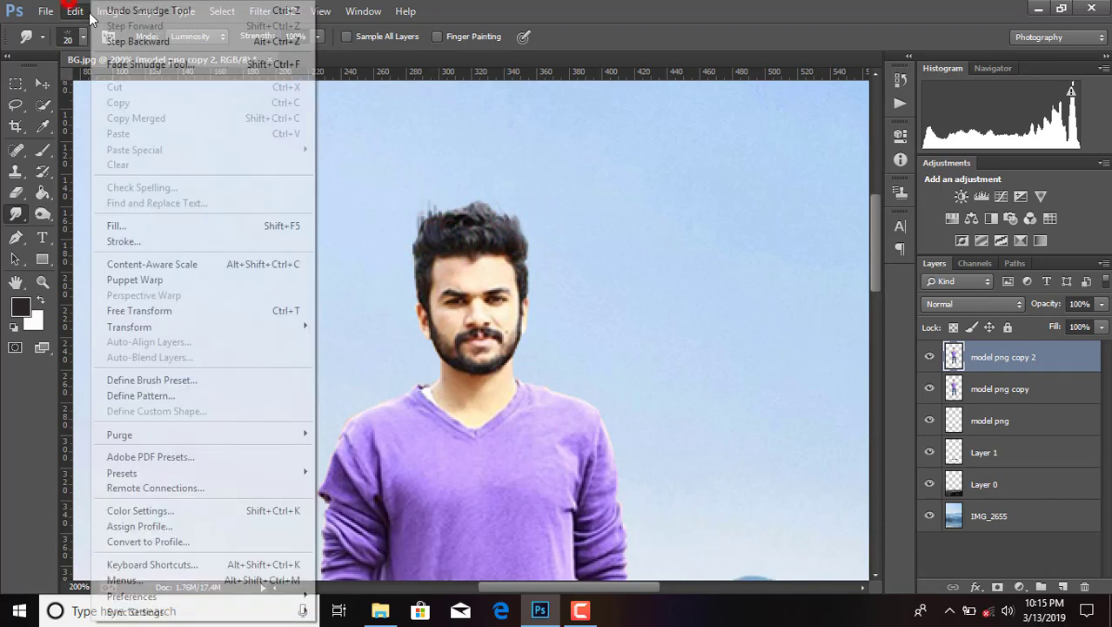
left_click(121, 42)
mouse_move(437, 231)
left_mouse_down()
mouse_move(427, 218)
mouse_move(460, 209)
left_mouse_up()
mouse_move(483, 225)
left_mouse_down()
mouse_move(472, 217)
mouse_move(504, 222)
left_mouse_up()
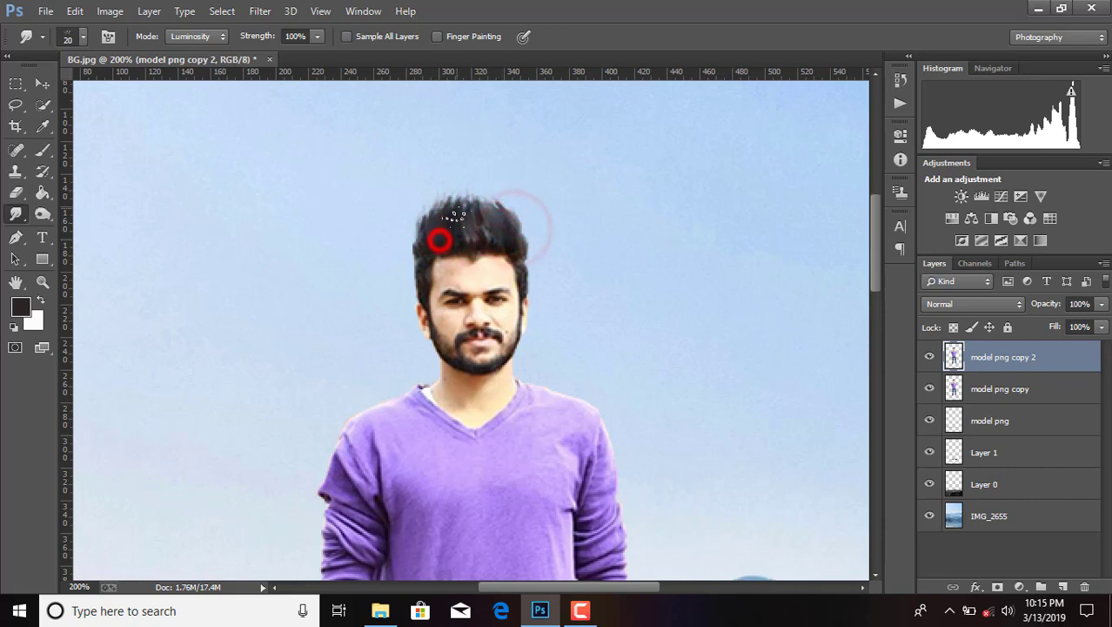
mouse_move(446, 228)
left_mouse_down()
mouse_move(469, 207)
mouse_move(509, 222)
mouse_move(504, 233)
mouse_move(492, 185)
mouse_move(518, 238)
mouse_move(505, 207)
mouse_move(516, 243)
mouse_move(482, 200)
mouse_move(465, 251)
mouse_move(466, 235)
mouse_move(463, 246)
mouse_move(422, 224)
left_mouse_up()
Step: Merge the model png copy 2 and model png copy layers into one layer
left_click(975, 387, "shift")
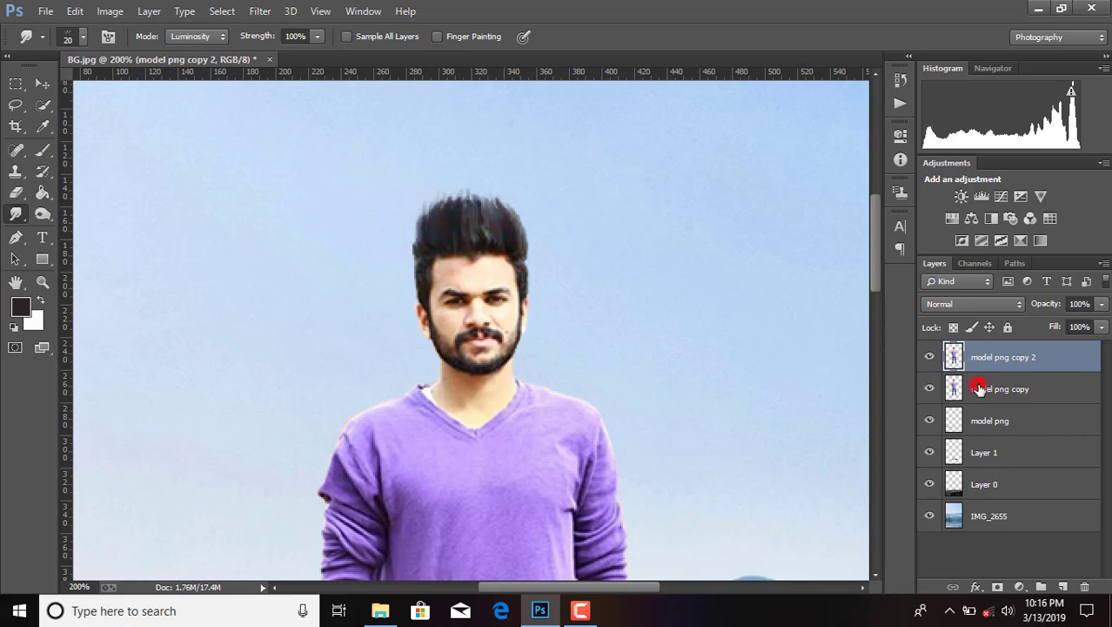
right_click(966, 385)
left_click(697, 467)
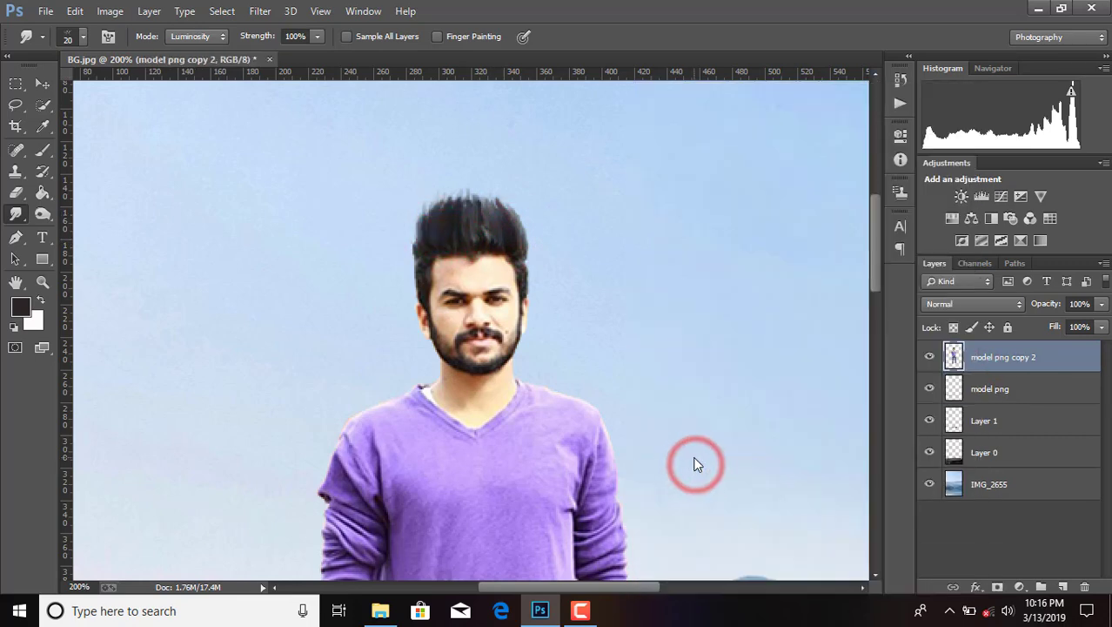
Step: Open the merged model layer in the Camera Raw Filter with a side-by-side before/after preview at 66.7% zoom
key("ctrl+minus")
key("ctrl+minus")
key("ctrl+minus")
key("ctrl+plus")
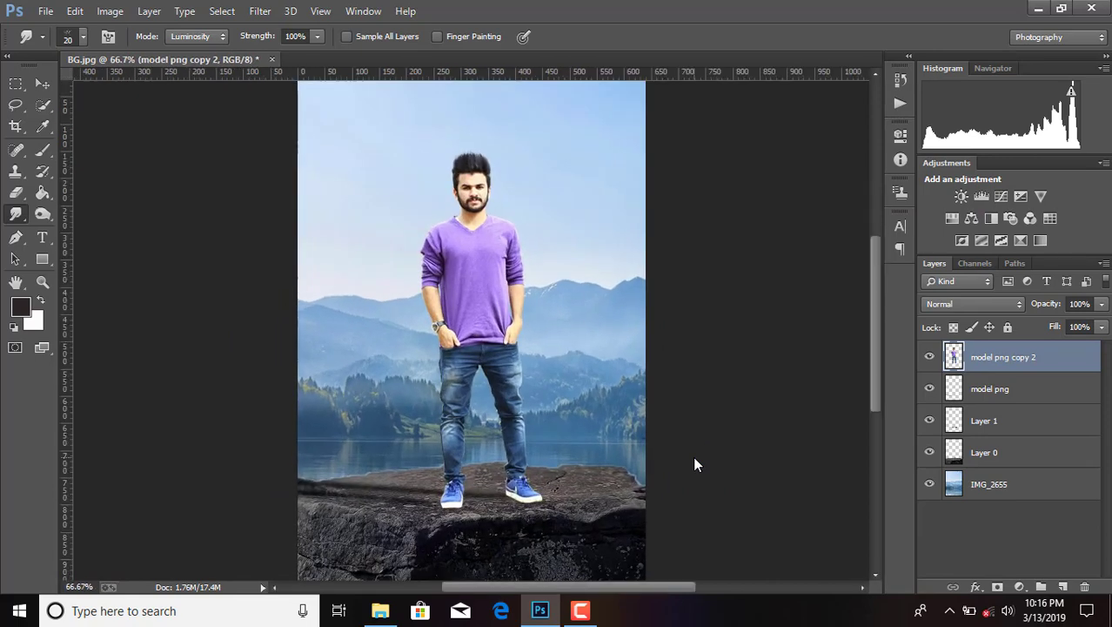
left_click(258, 10)
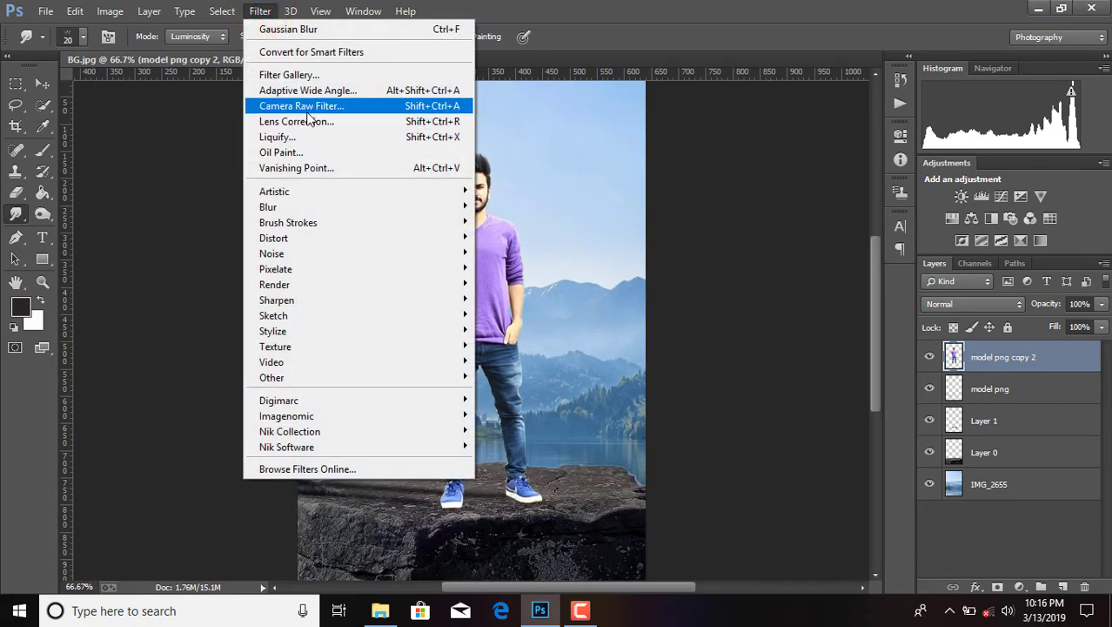
left_click(304, 107)
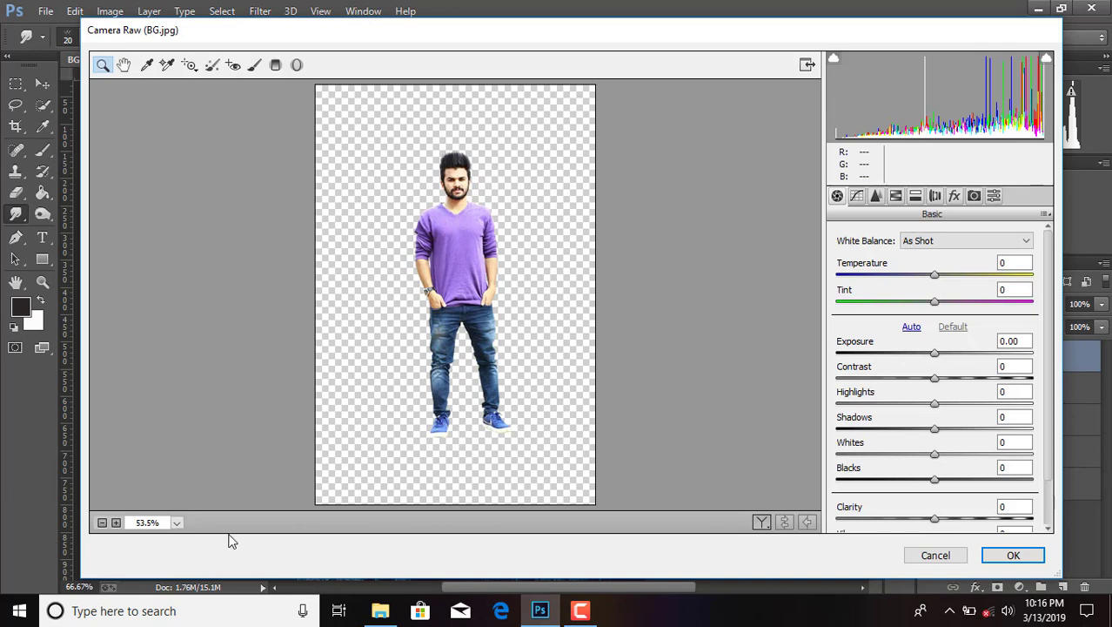
left_click(762, 525)
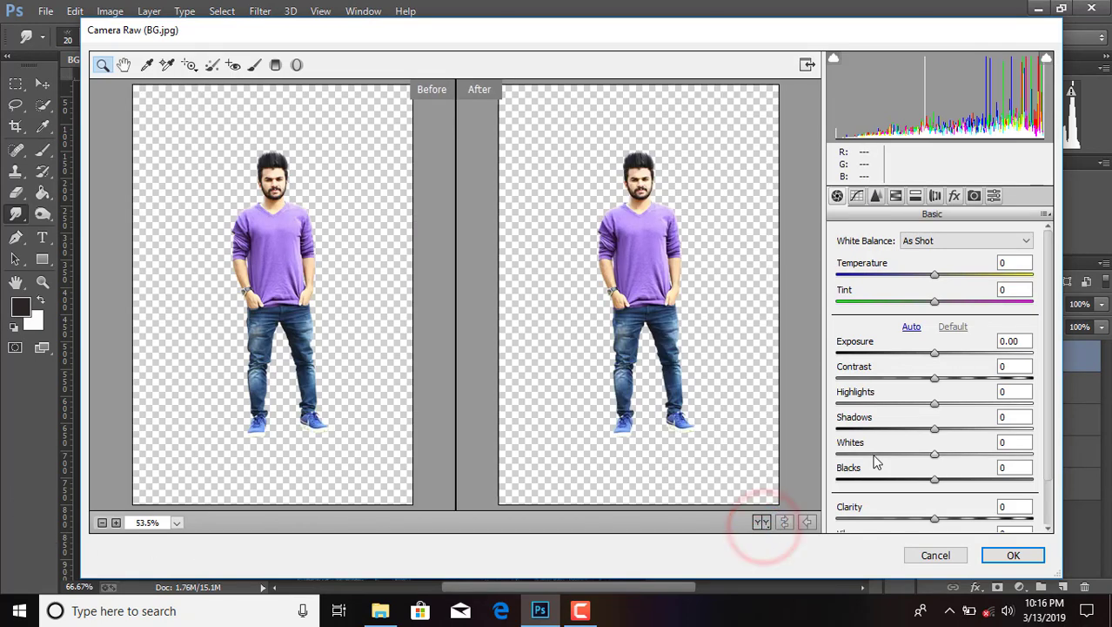
left_click(115, 522)
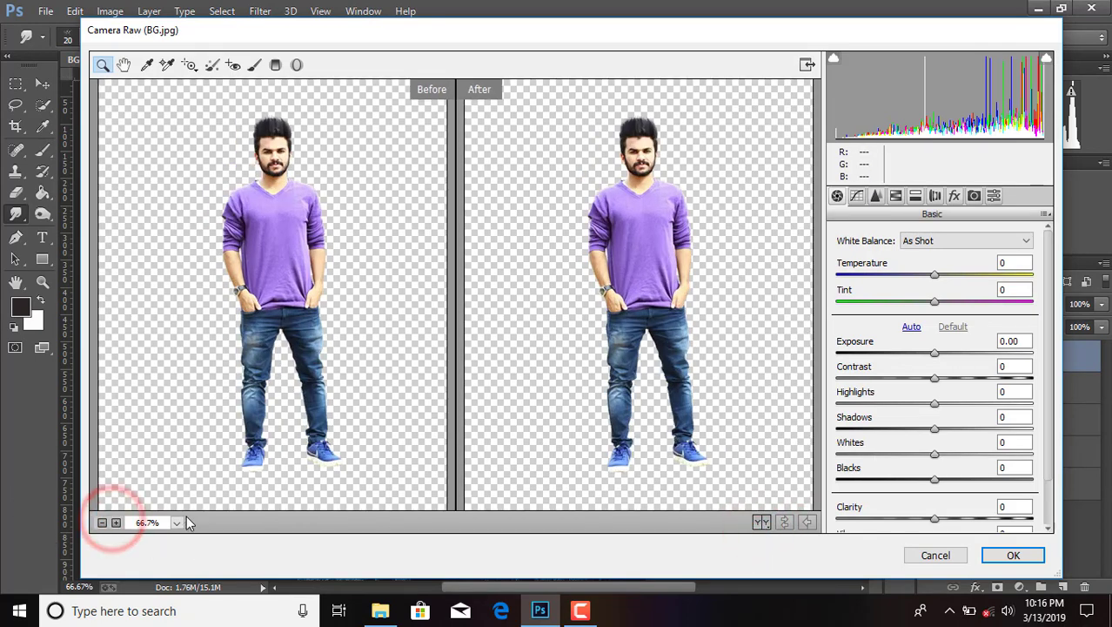
Step: Set Blacks to -22, Clarity to +19, Whites to +38, Shadows to +33 and Highlights to -7, adjust Contrast, and set luminance noise reduction to 40
left_click_drag(933, 482, 914, 481)
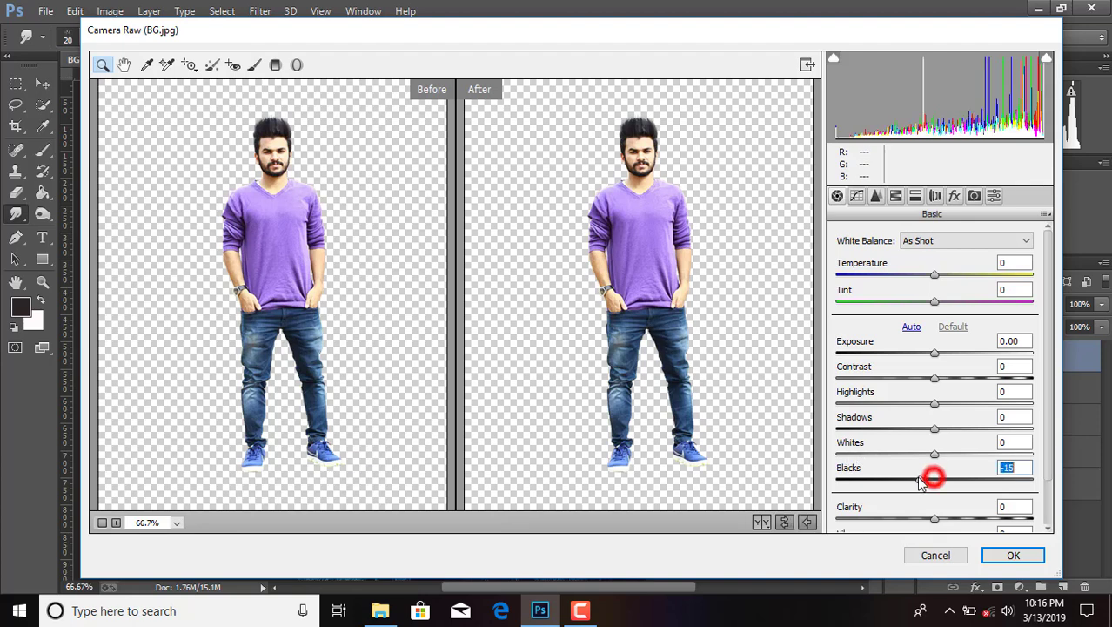
left_click_drag(934, 519, 954, 520)
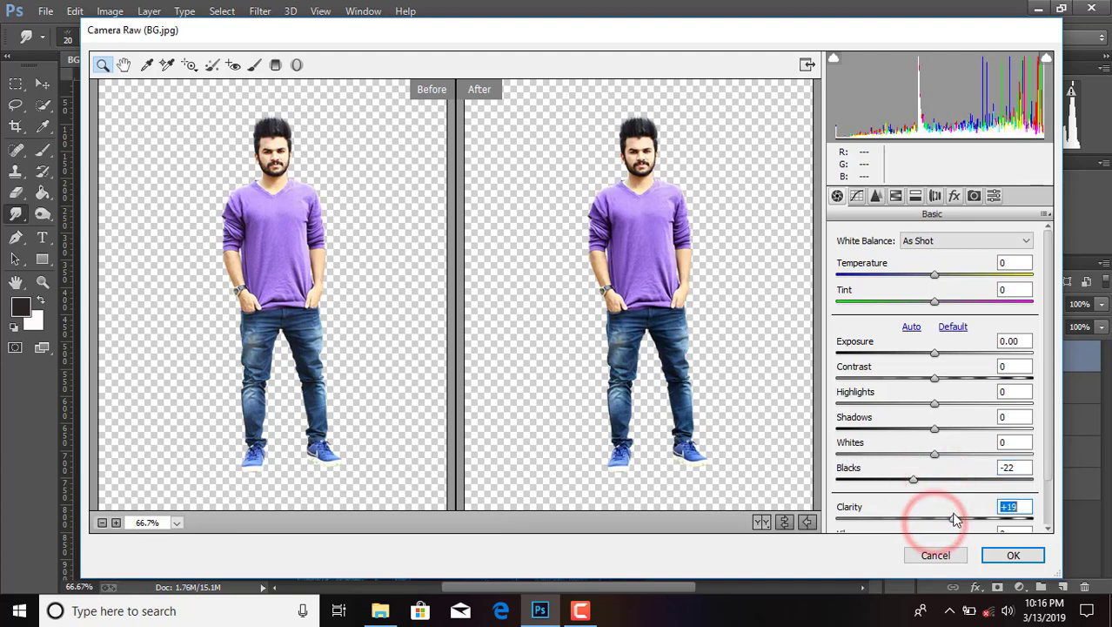
left_click_drag(934, 454, 928, 403)
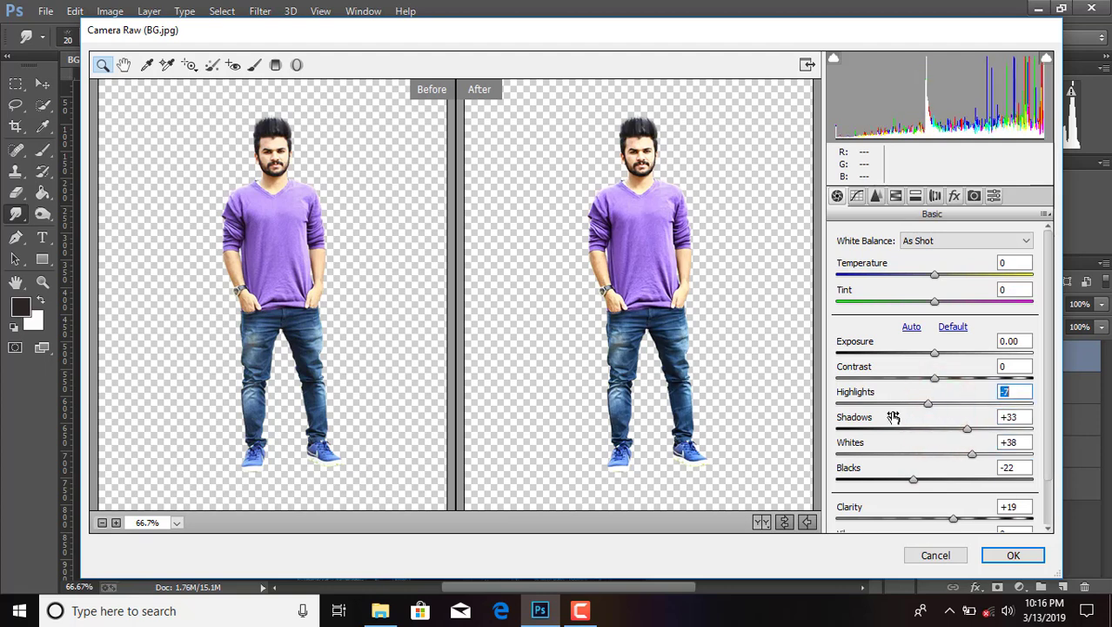
left_click(936, 380)
left_click(875, 195)
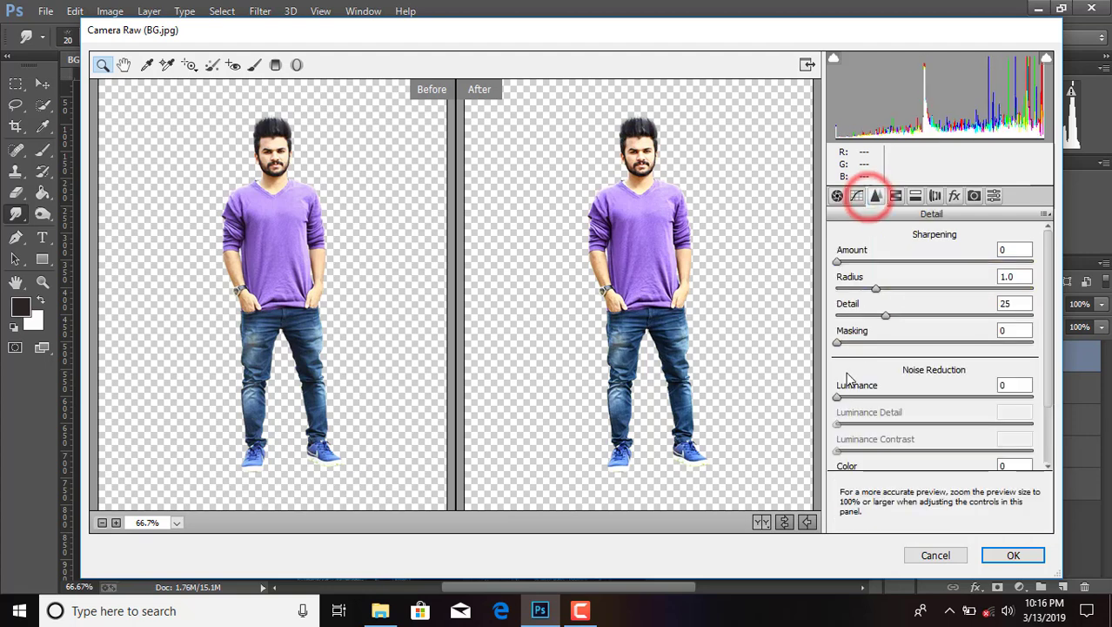
left_click_drag(836, 396, 896, 405)
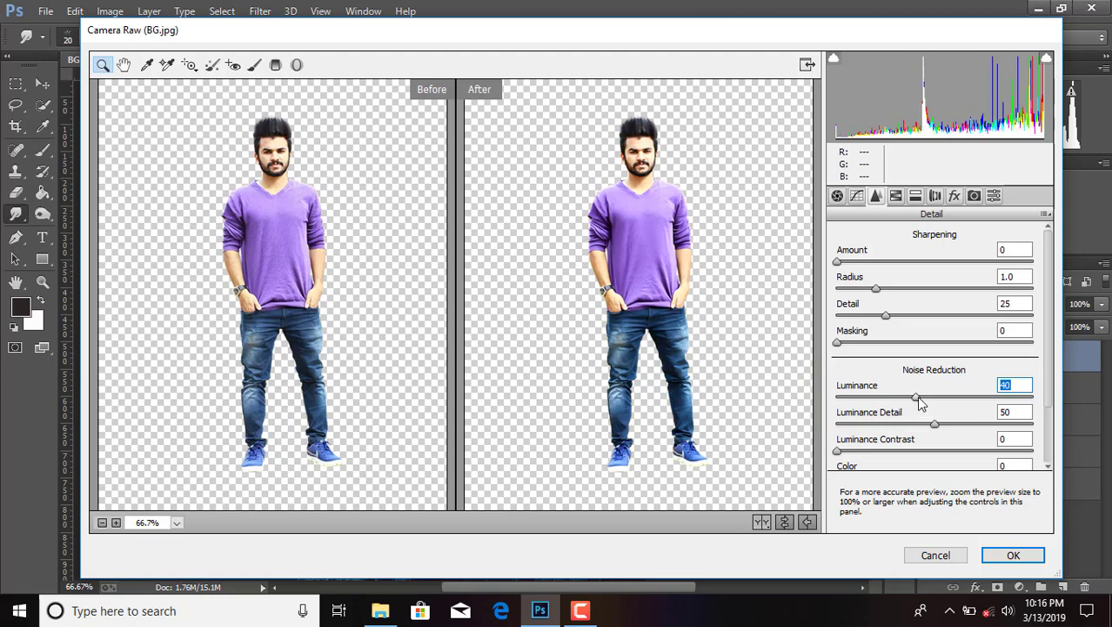
Step: Raise the model's HSL saturation of Purples to +61 and increase the Aquas and Blues saturation
left_click(896, 195)
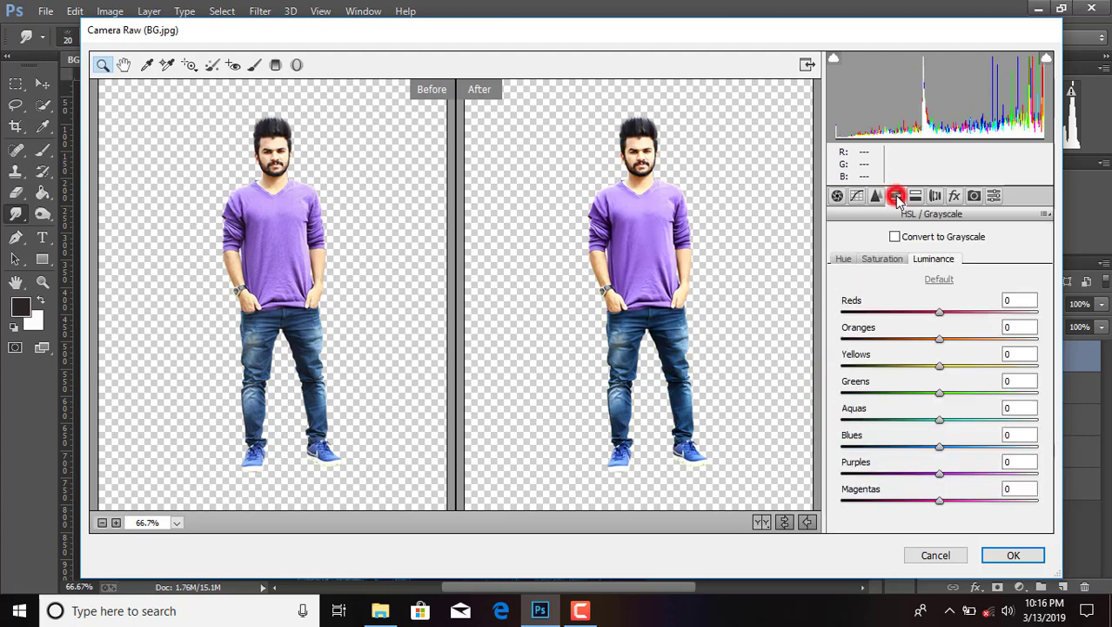
left_click(882, 258)
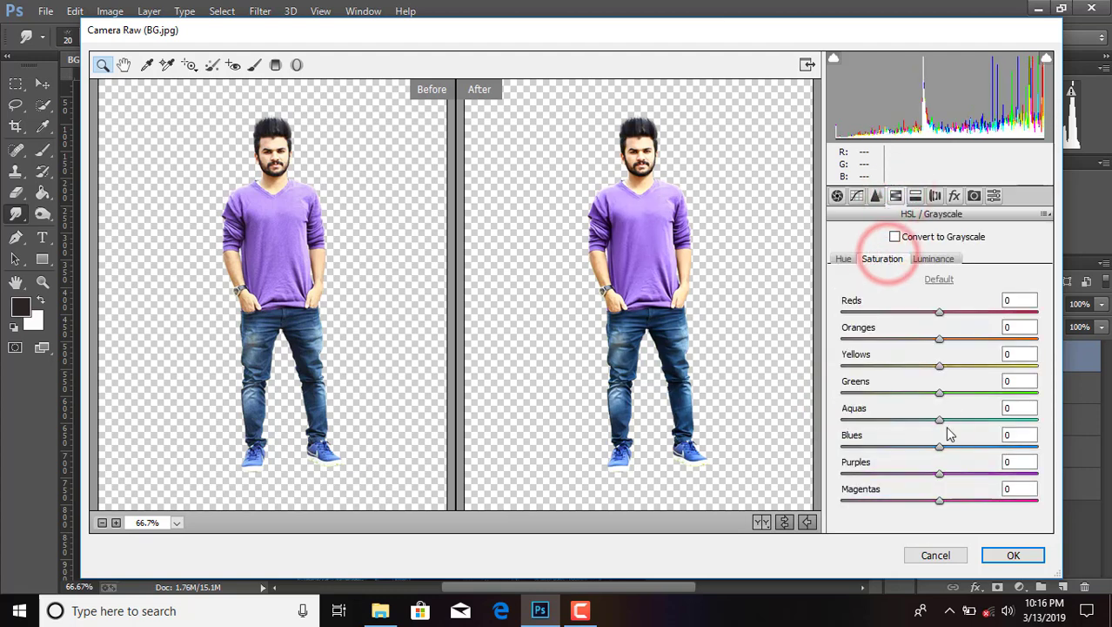
left_click_drag(955, 474, 999, 472)
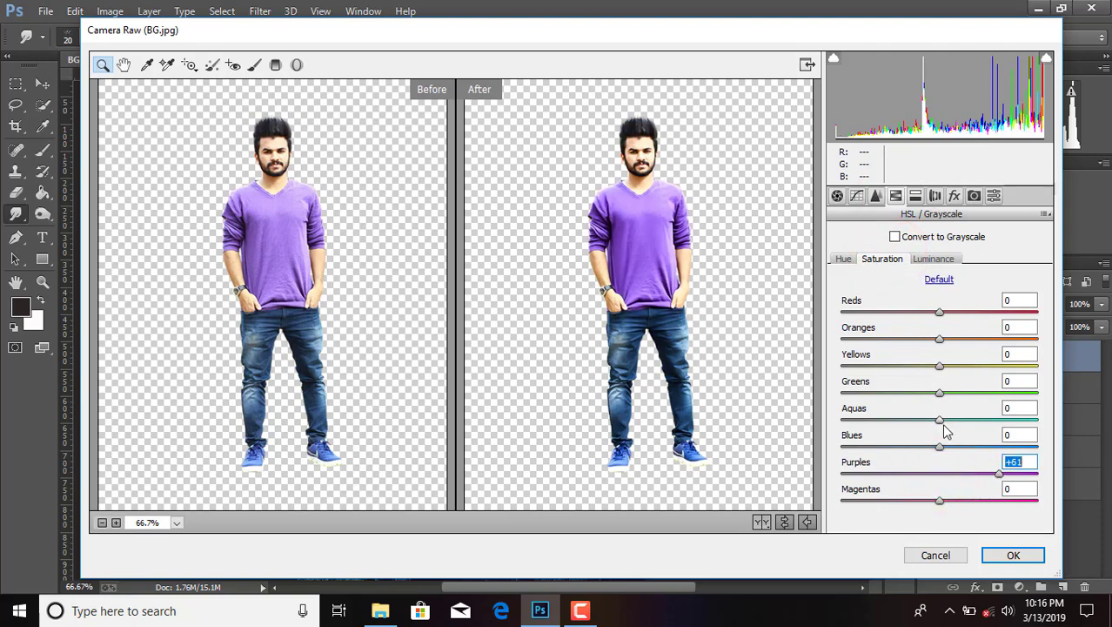
left_click_drag(941, 418, 959, 486)
Step: Set the model's HSL hue to -10 for Blues, +23 for Purples and +30 for Aquas, and apply the Camera Raw edits
left_click(843, 260)
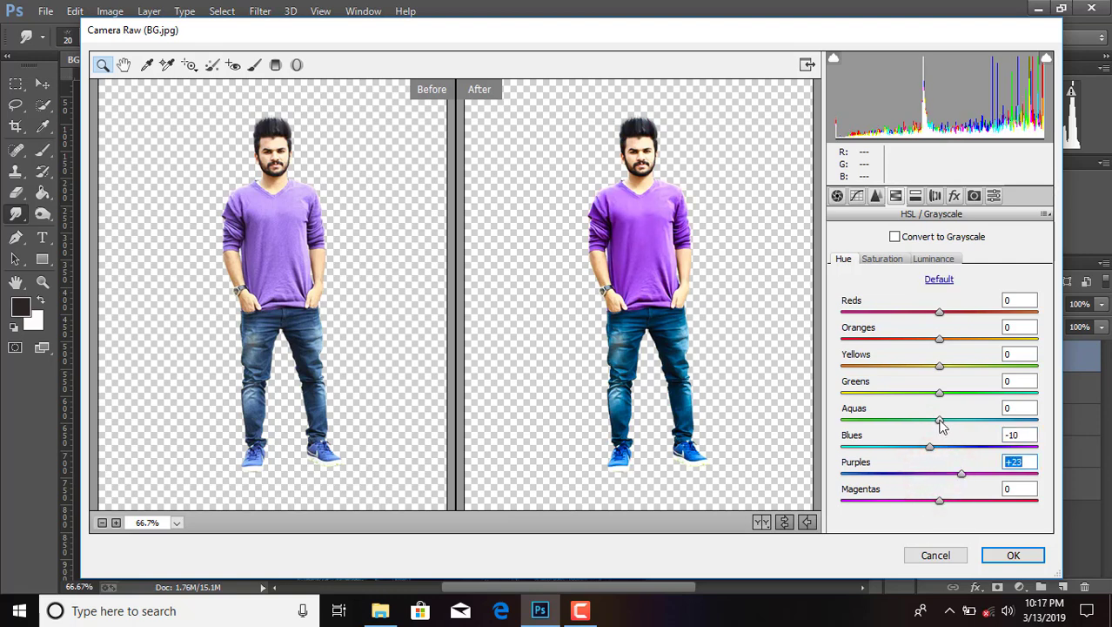
left_click_drag(940, 421, 971, 426)
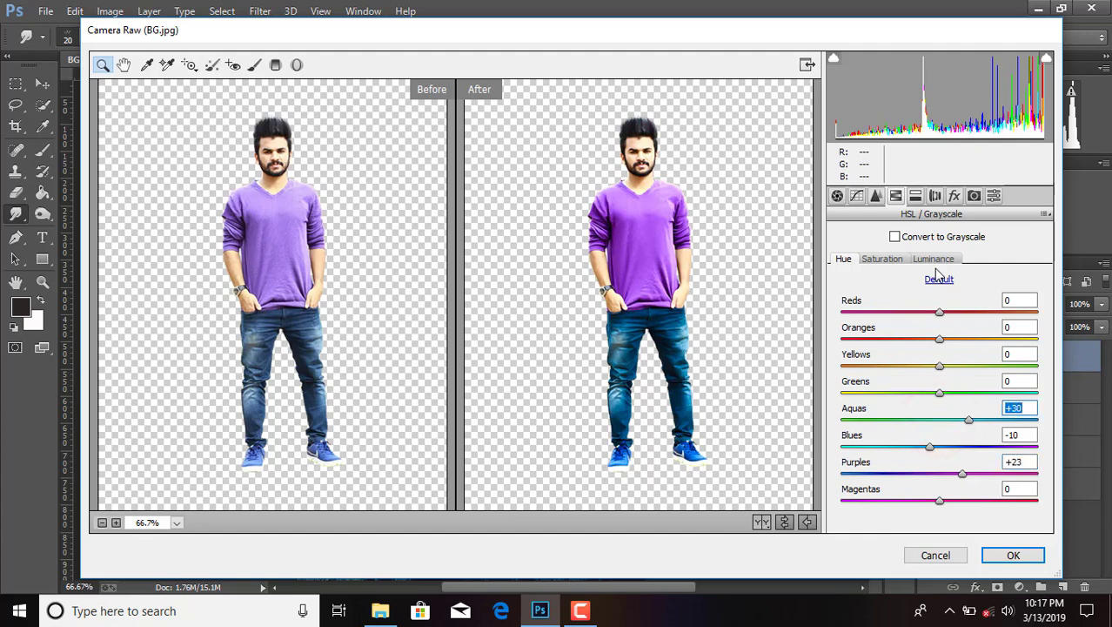
left_click(1011, 556)
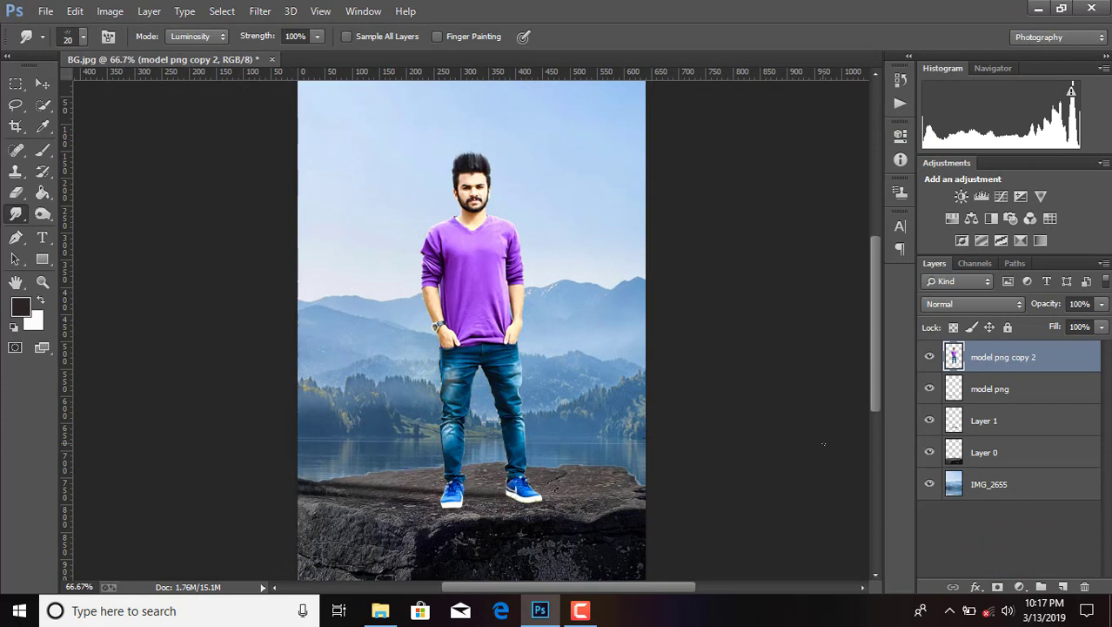
Step: Open the IMG_2655 layer in the Camera Raw Filter and set Clarity +46, Blacks -39, Whites +35, Shadows +13 and Highlights +20
key("ctrl+minus")
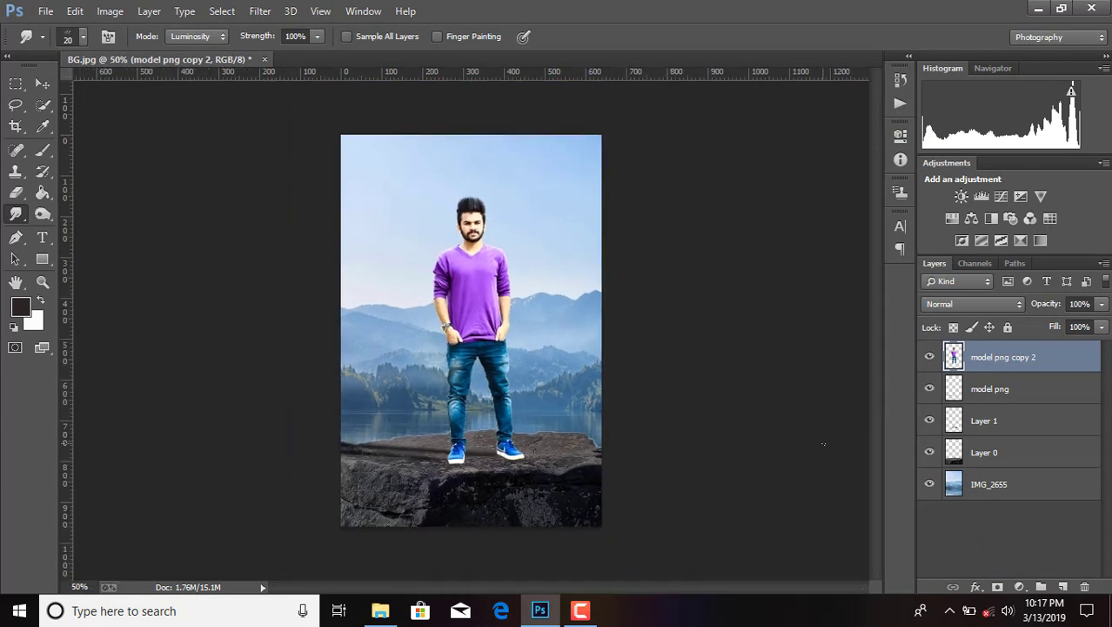
left_click(1003, 493)
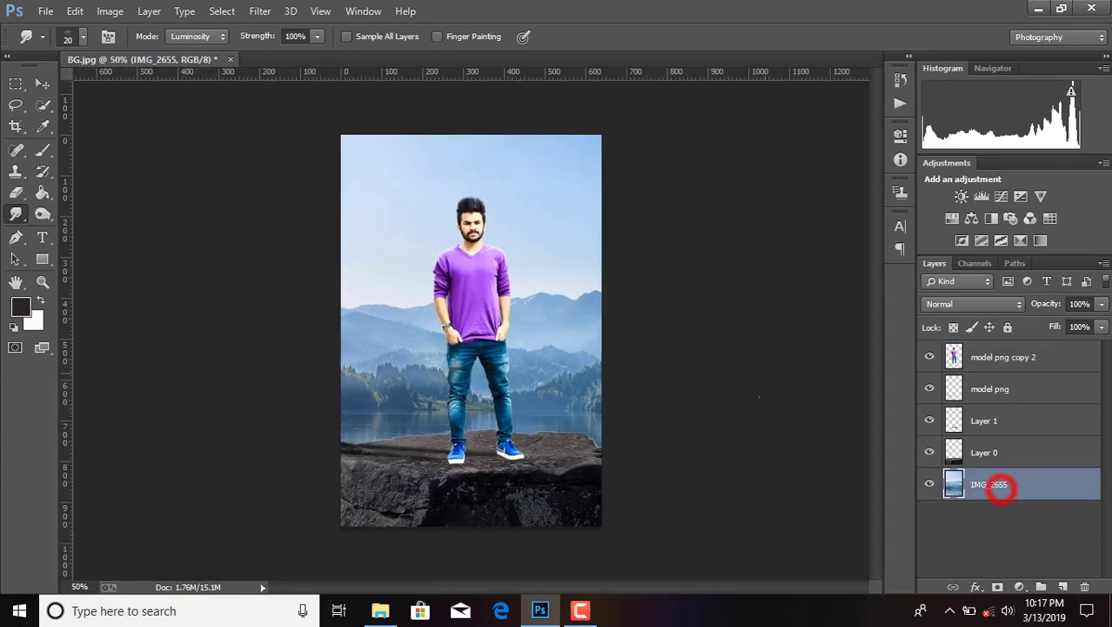
left_click(263, 8)
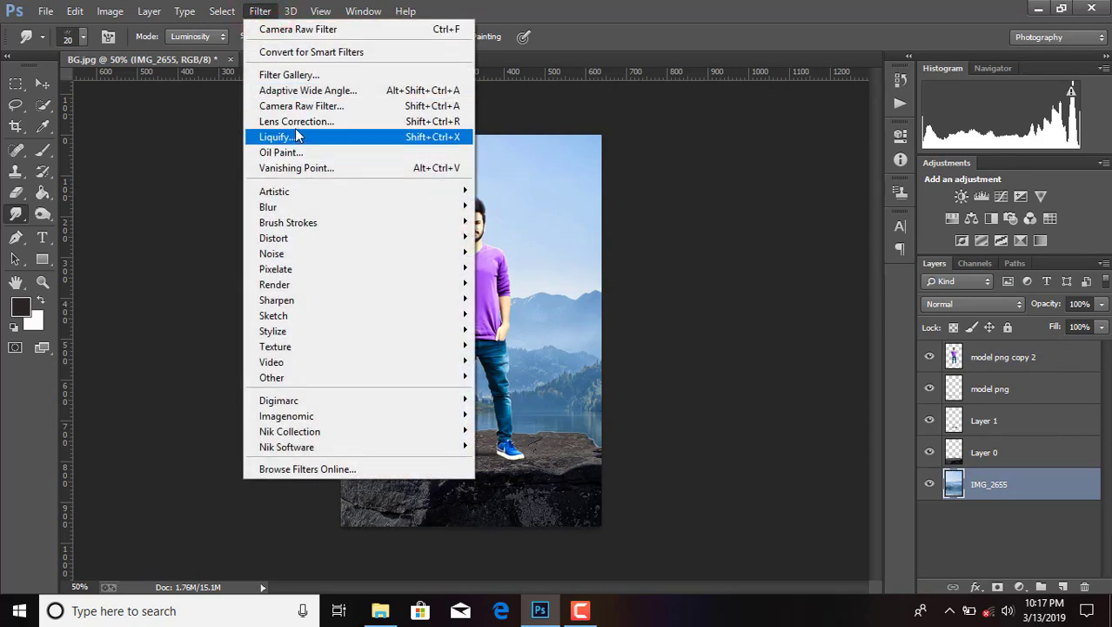
left_click(303, 108)
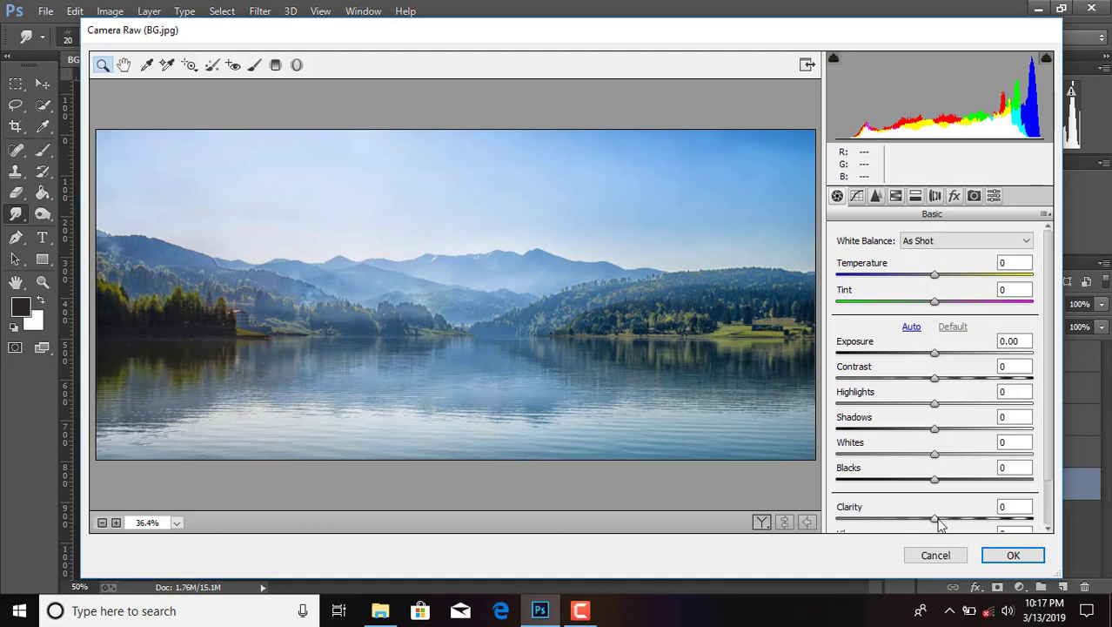
left_click_drag(935, 523, 982, 522)
left_click_drag(934, 479, 948, 431)
left_click(934, 405)
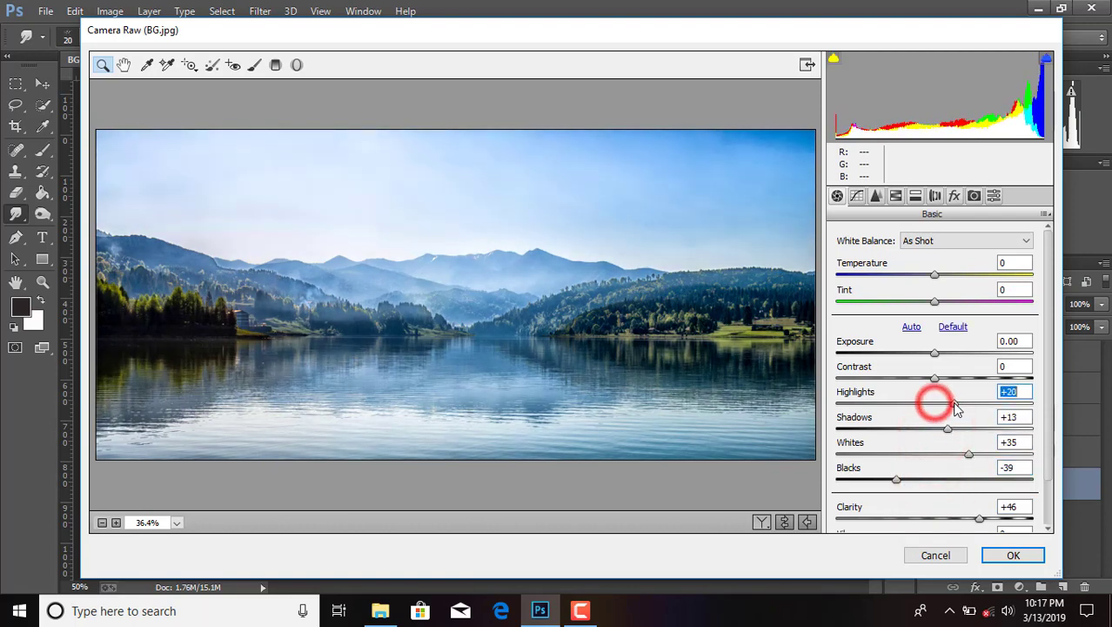
Step: Set the landscape's HSL hue to +15 for Blues and +34 for Aquas
left_click(915, 196)
left_click(900, 197)
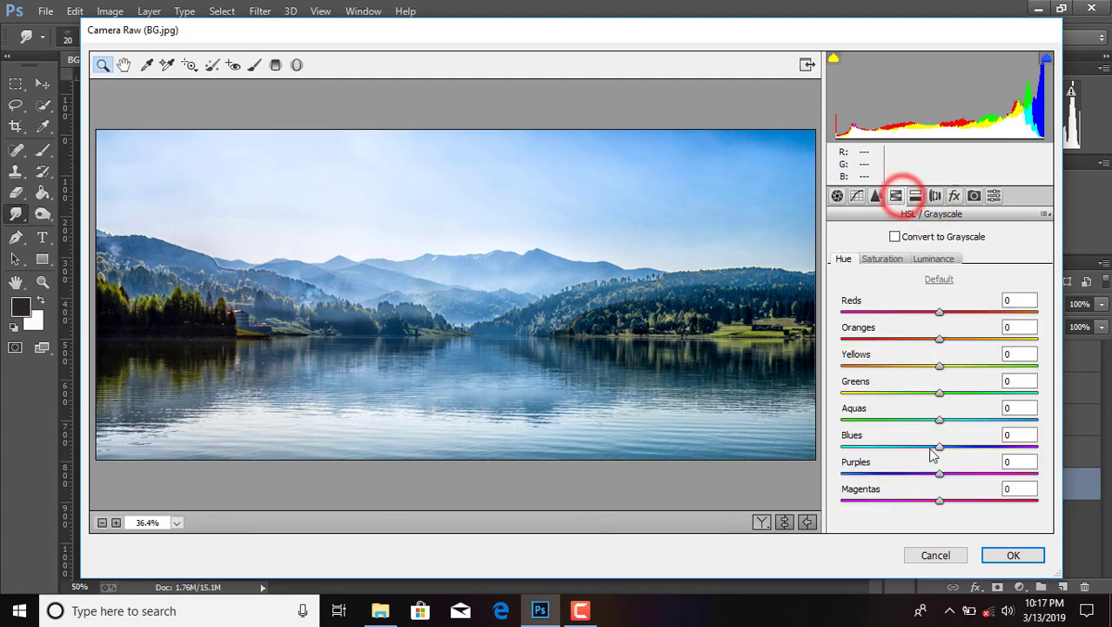
left_click_drag(939, 447, 973, 420)
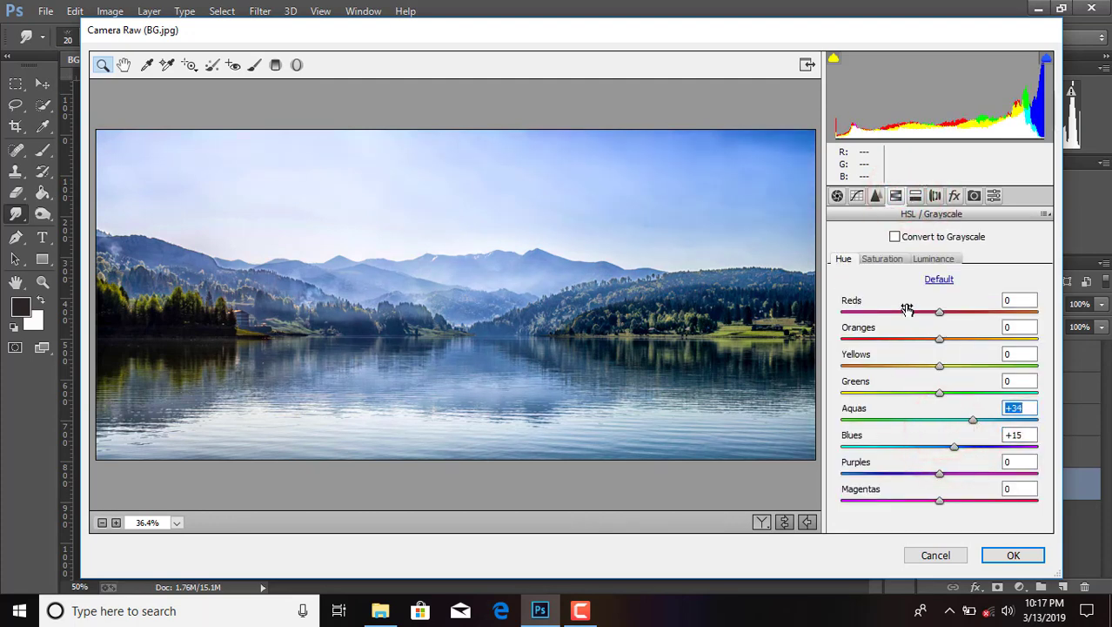
Step: Increase the landscape's Aquas and Blues saturation and apply the Camera Raw edits
left_click(882, 258)
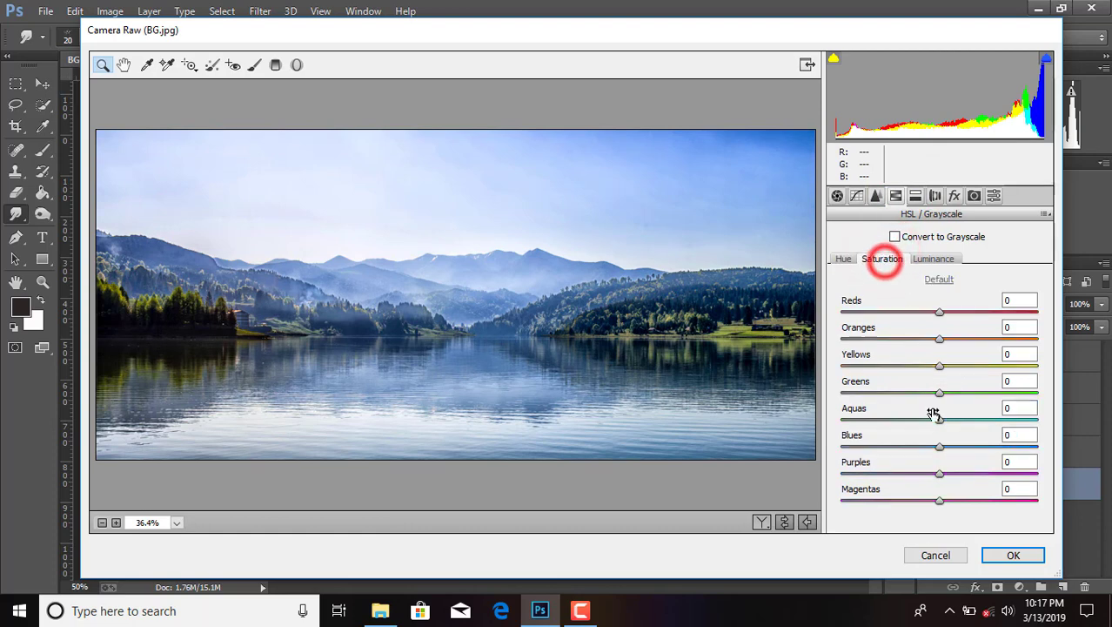
left_click_drag(941, 421, 994, 422)
left_click_drag(939, 446, 964, 451)
left_click(990, 550)
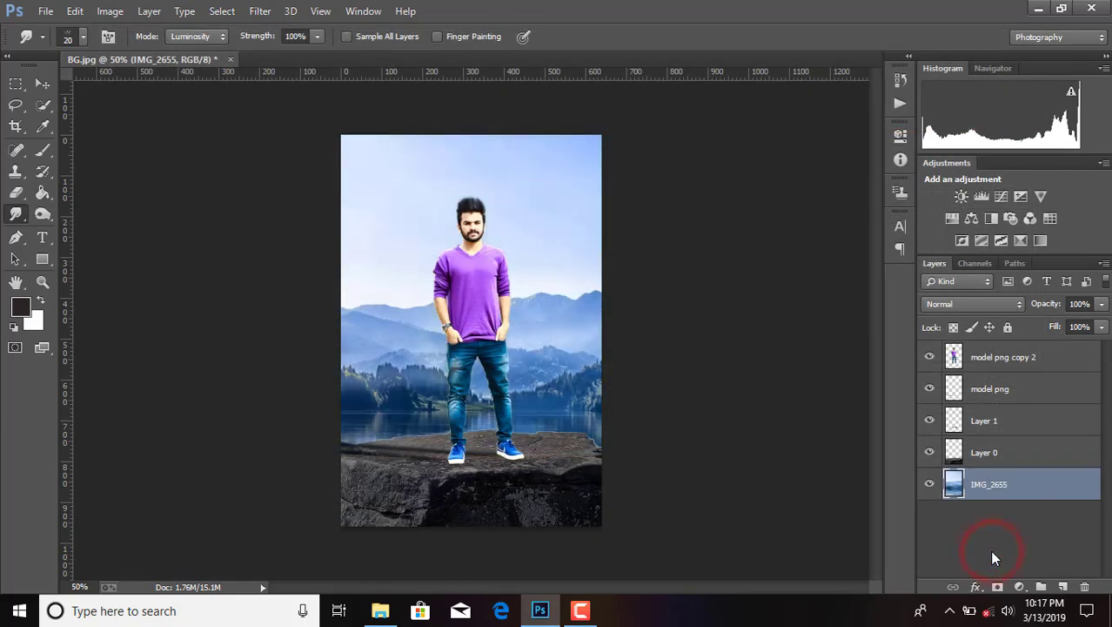
Step: Apply a Gaussian Blur with a radius of 5.9 pixels to the IMG_2655 landscape layer
left_click(260, 10)
left_click(315, 205)
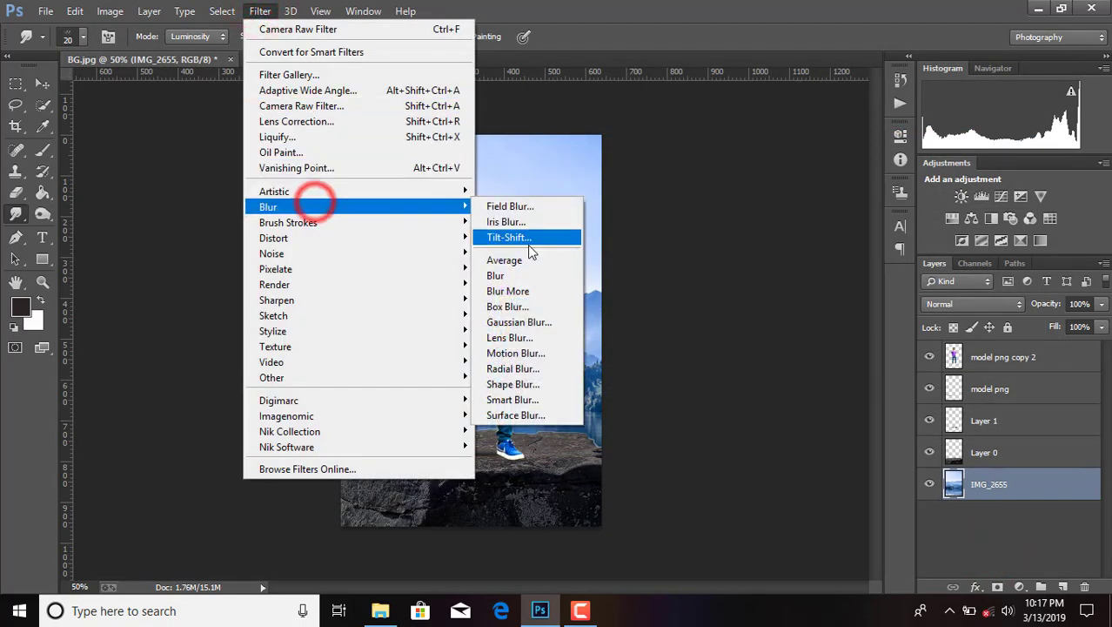
left_click(518, 322)
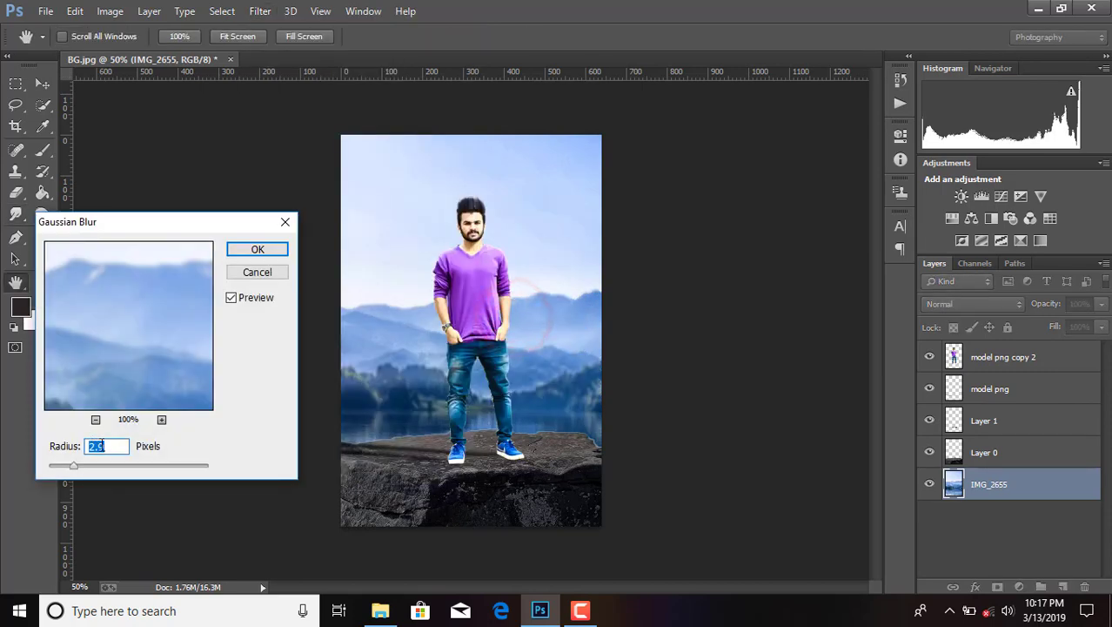
left_click_drag(102, 473, 96, 472)
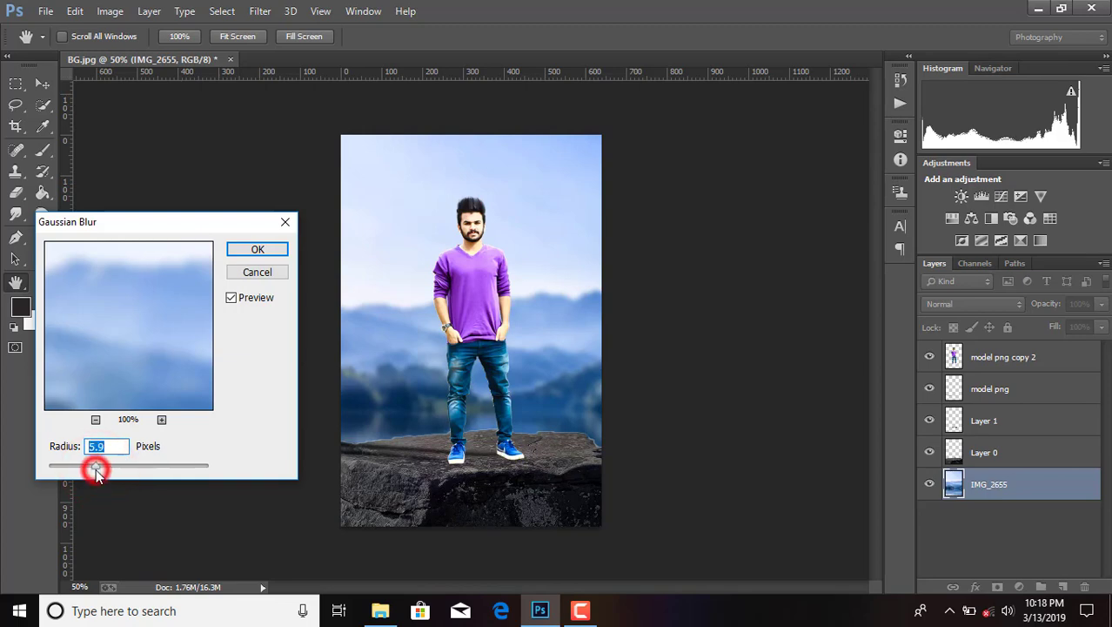
left_click(251, 249)
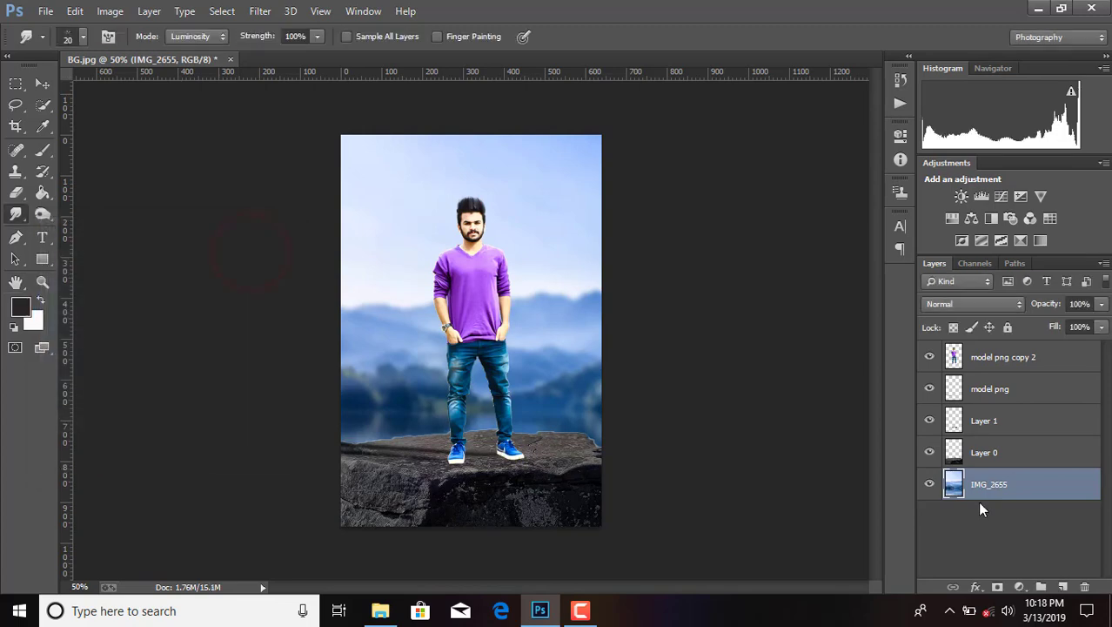
Step: Merge the landscape layer with Layer 0, and merge all visible layers into a single layer
left_click(993, 453, "shift")
right_click(993, 454)
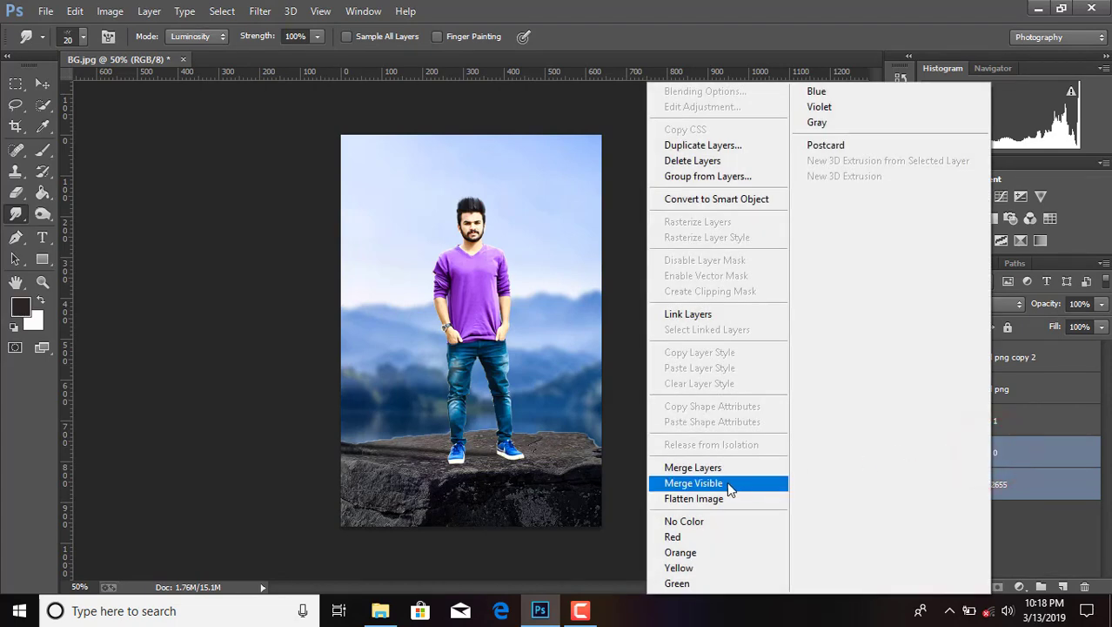
left_click(722, 470)
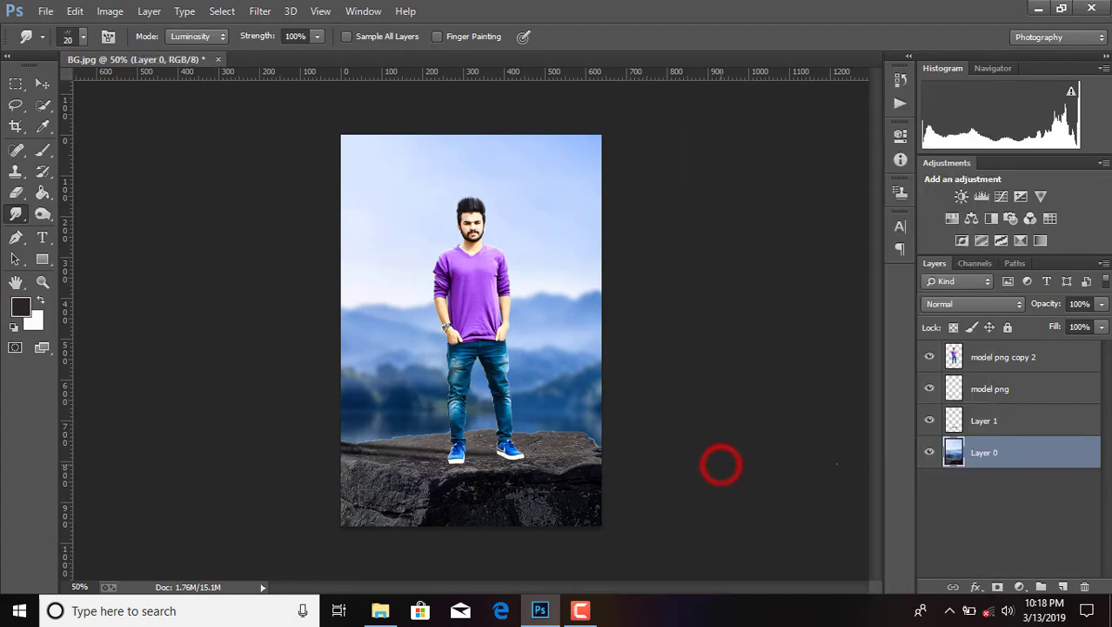
right_click(1020, 455)
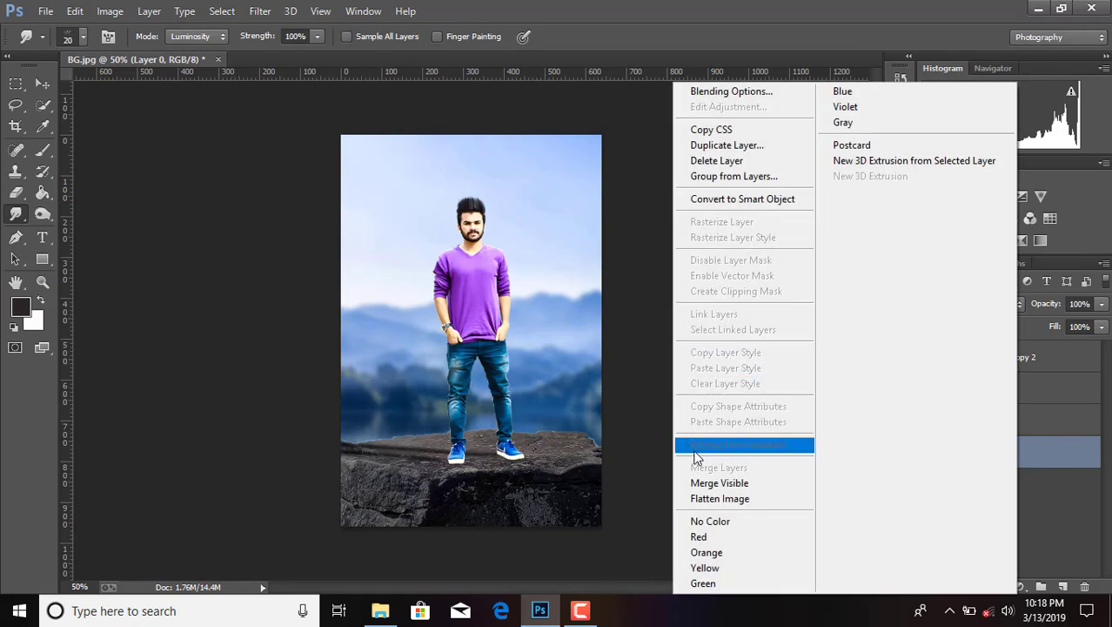
left_click(715, 479)
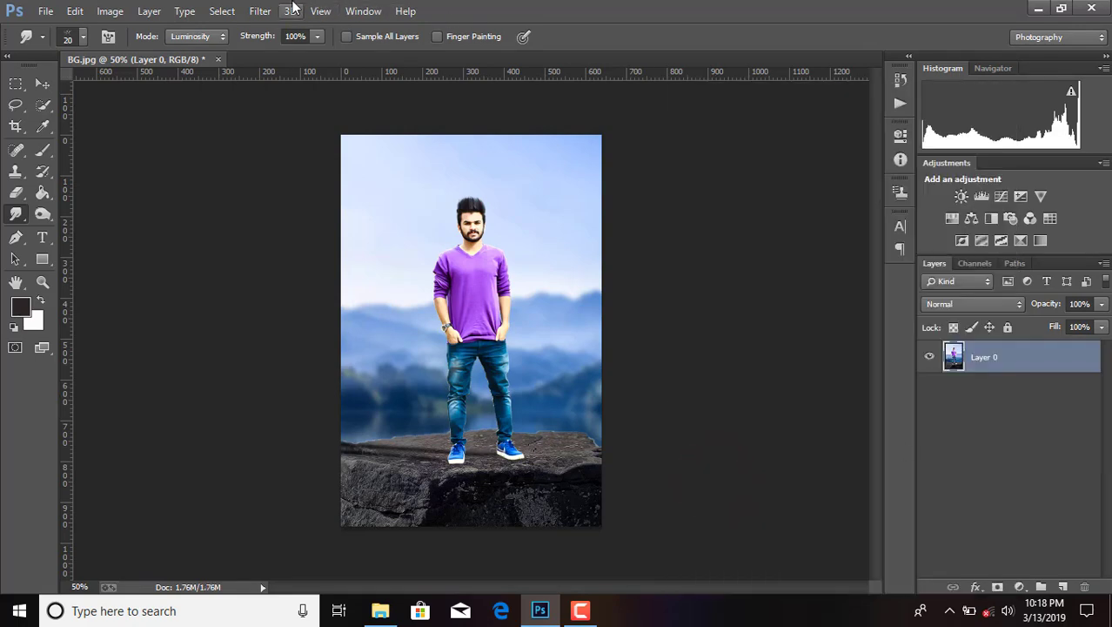
Step: Add a Photo Filter adjustment using the Red filter at 29% density and merge it into the image layer
left_click(1021, 587)
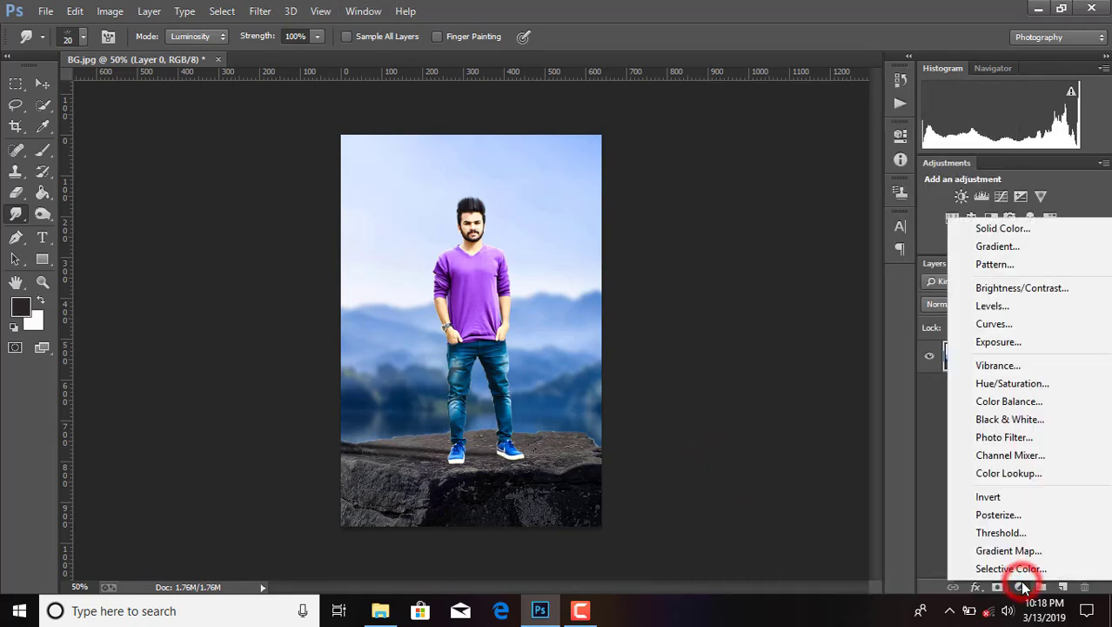
left_click(1015, 442)
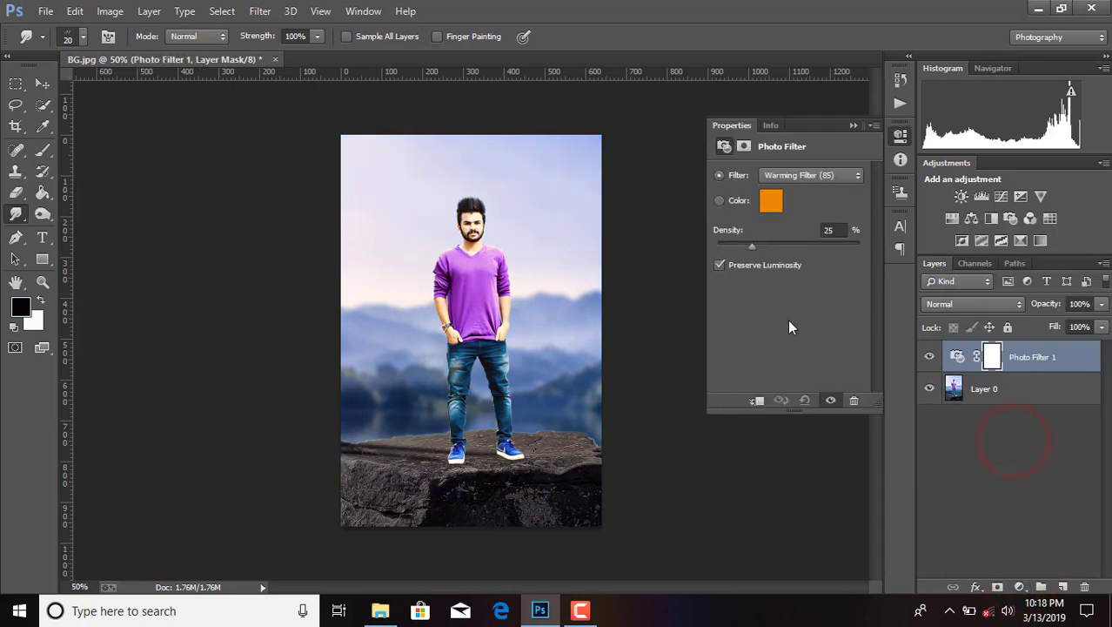
left_click(841, 176)
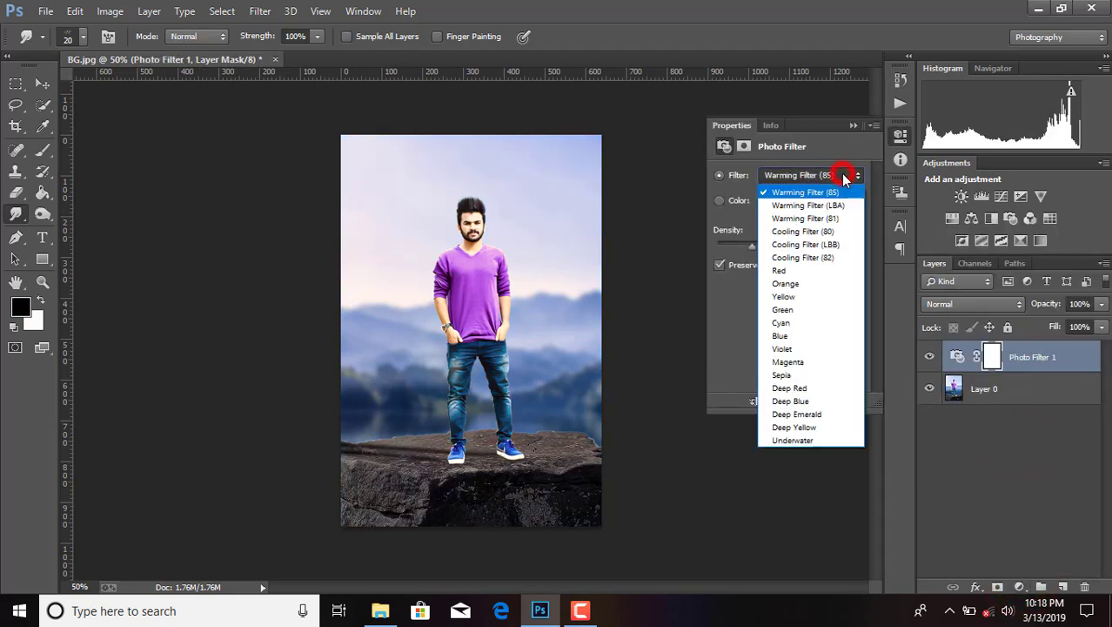
left_click(786, 272)
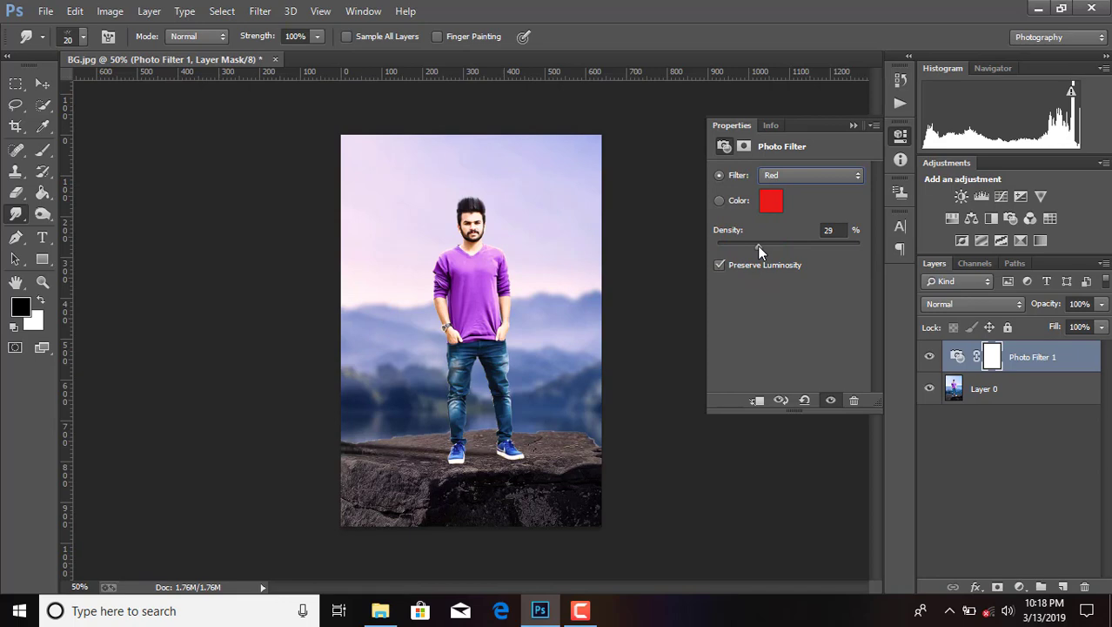
left_click(854, 128)
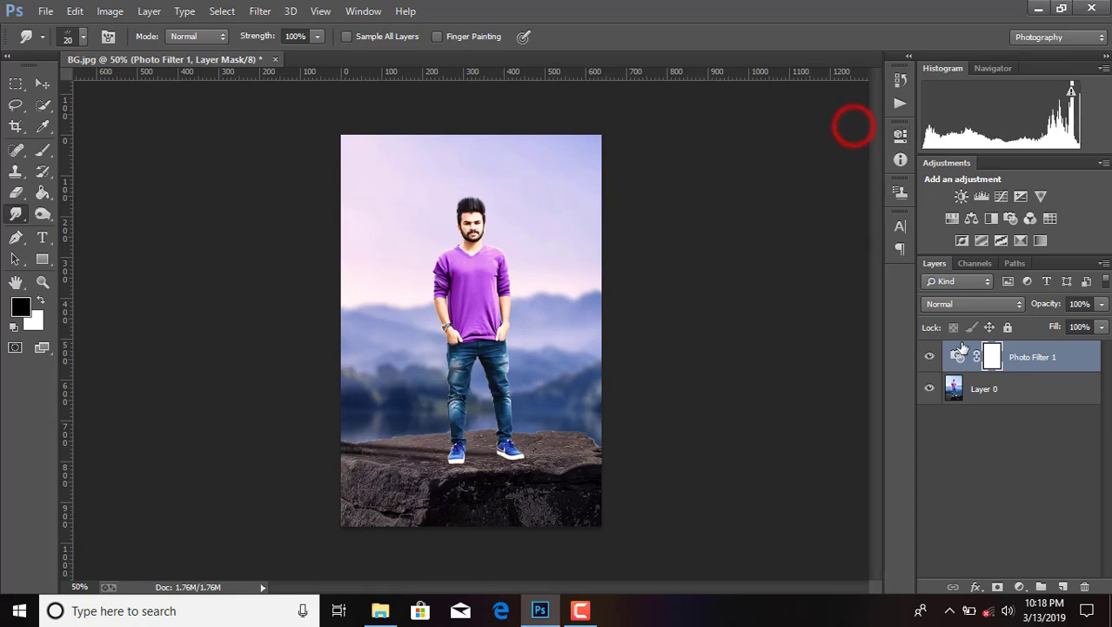
right_click(986, 389)
left_click(719, 481)
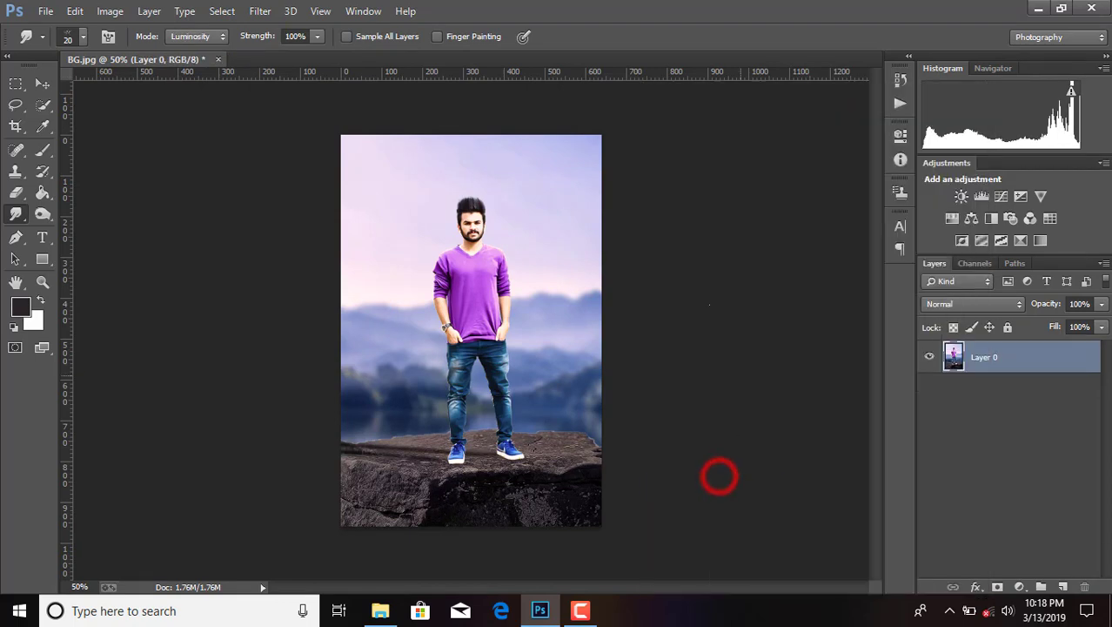
Step: Open the merged image in the Camera Raw Filter and set Clarity +18, Blacks -12, Whites +21, Shadows +6, Highlights +28 and Contrast +10
left_click(261, 10)
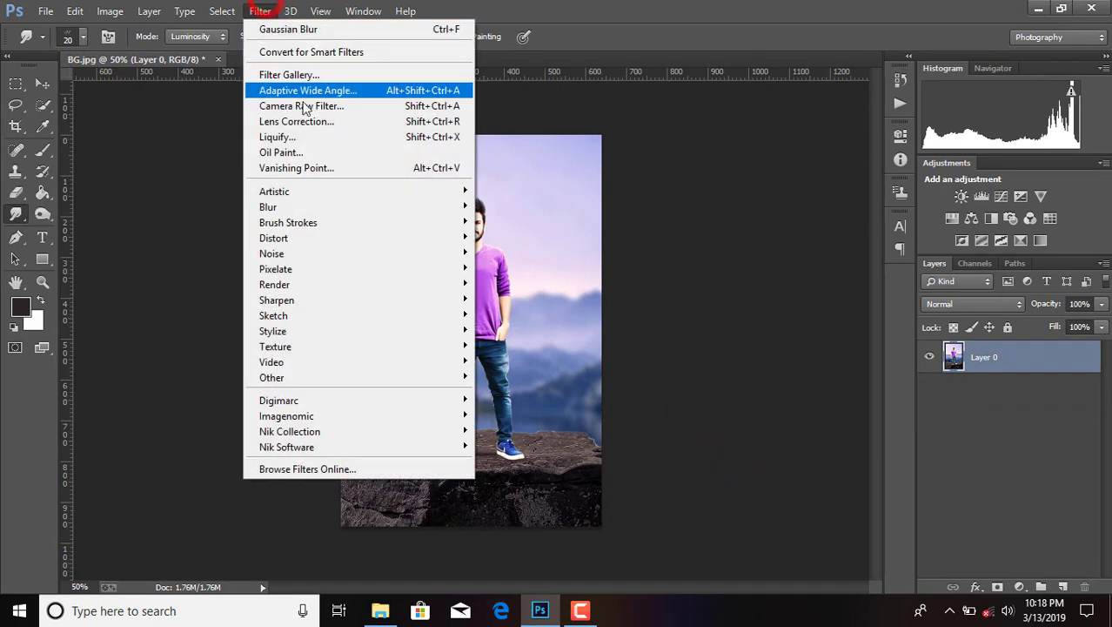
left_click(313, 106)
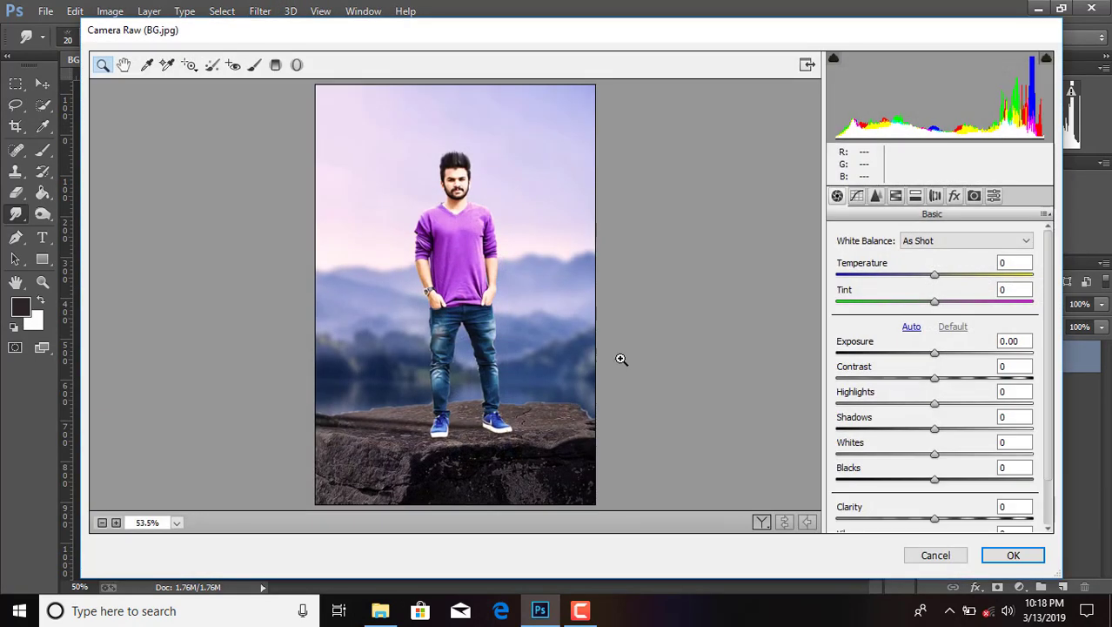
left_click_drag(934, 519, 952, 519)
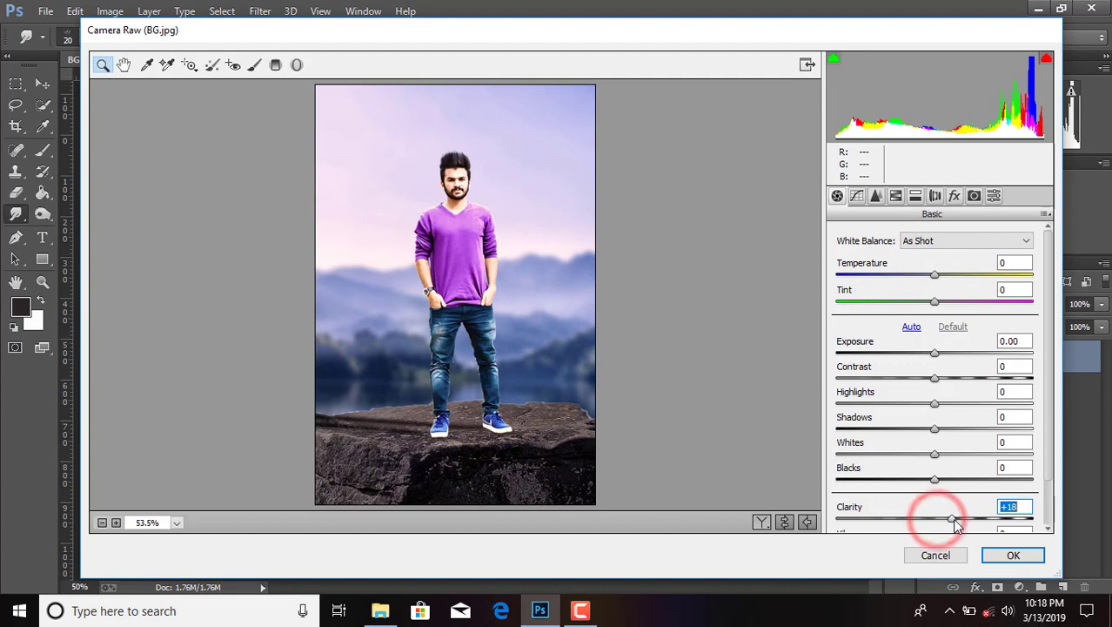
left_click_drag(934, 480, 946, 383)
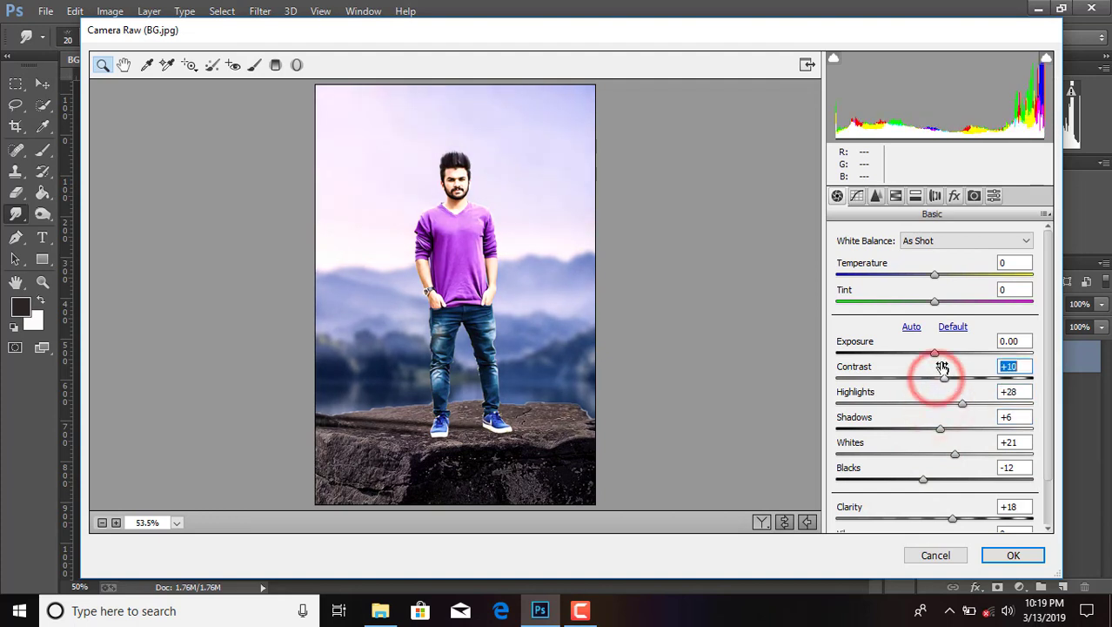
Step: Set the merged image's HSL saturation to +33 for Aquas, +42 for Blues and +43 for Purples
left_click(915, 195)
left_click(896, 196)
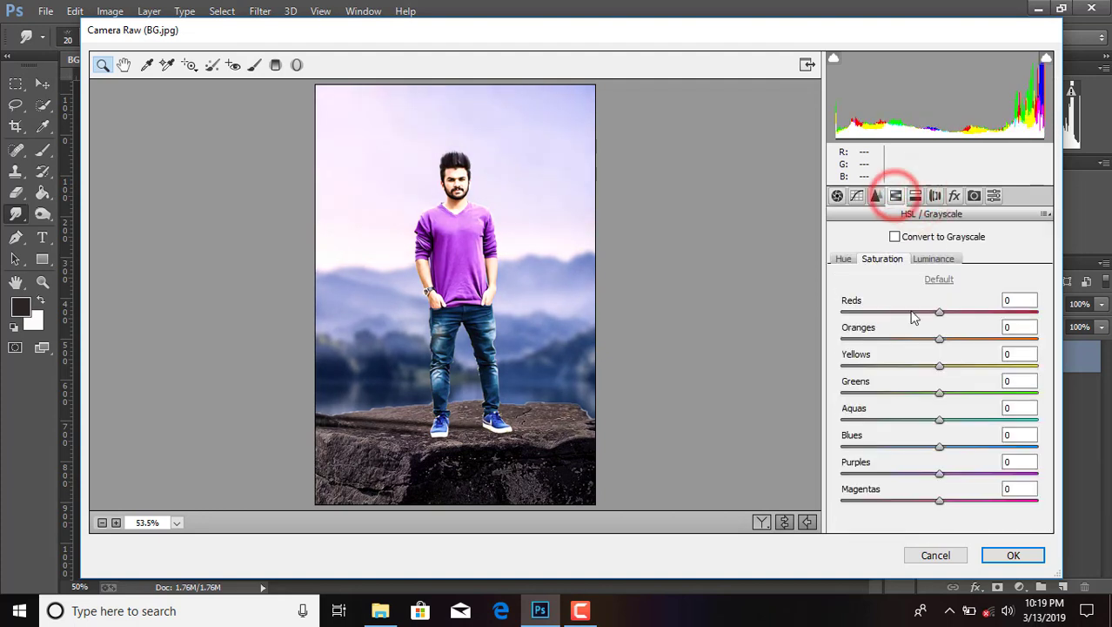
left_click_drag(942, 453, 976, 428)
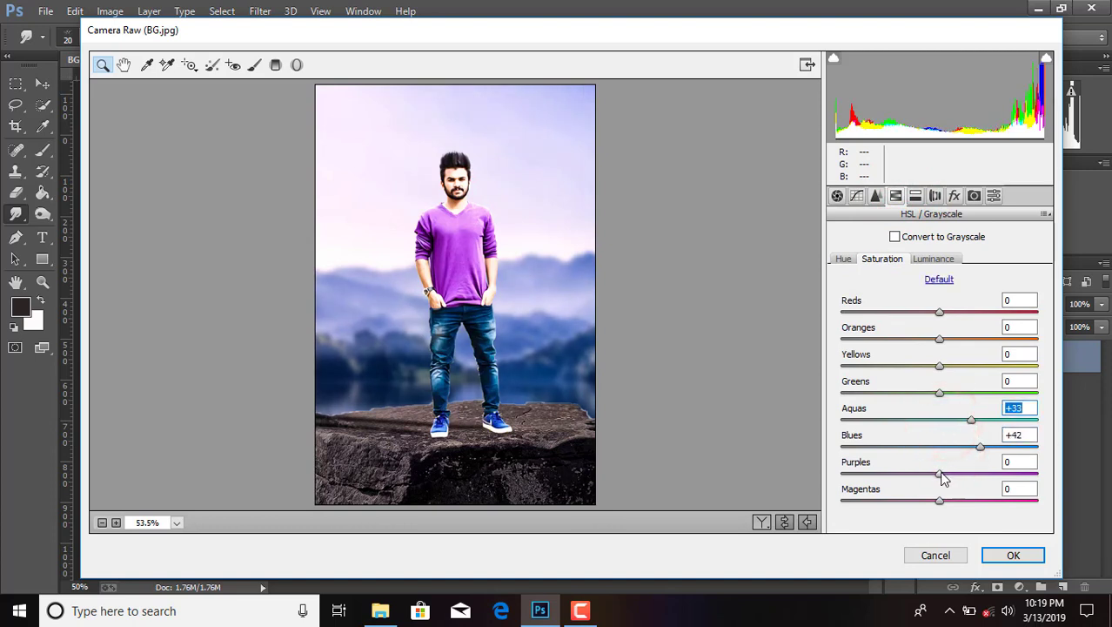
left_click_drag(940, 473, 981, 475)
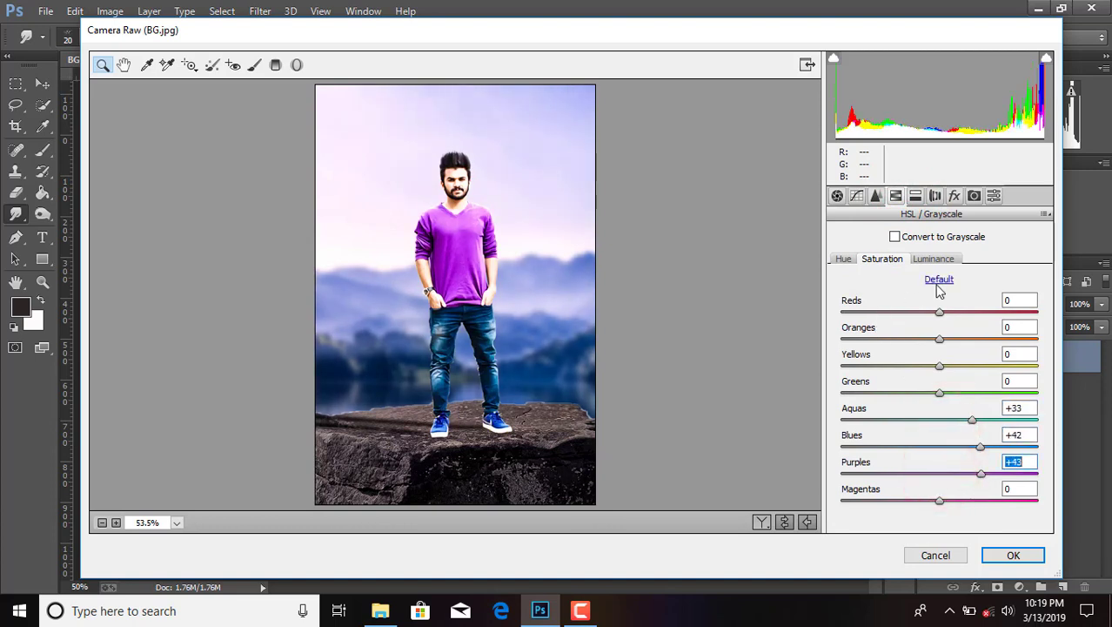
Step: Set the merged image's HSL luminance to +15 for Oranges, -12 for Yellows and -23 for Purples
left_click(924, 259)
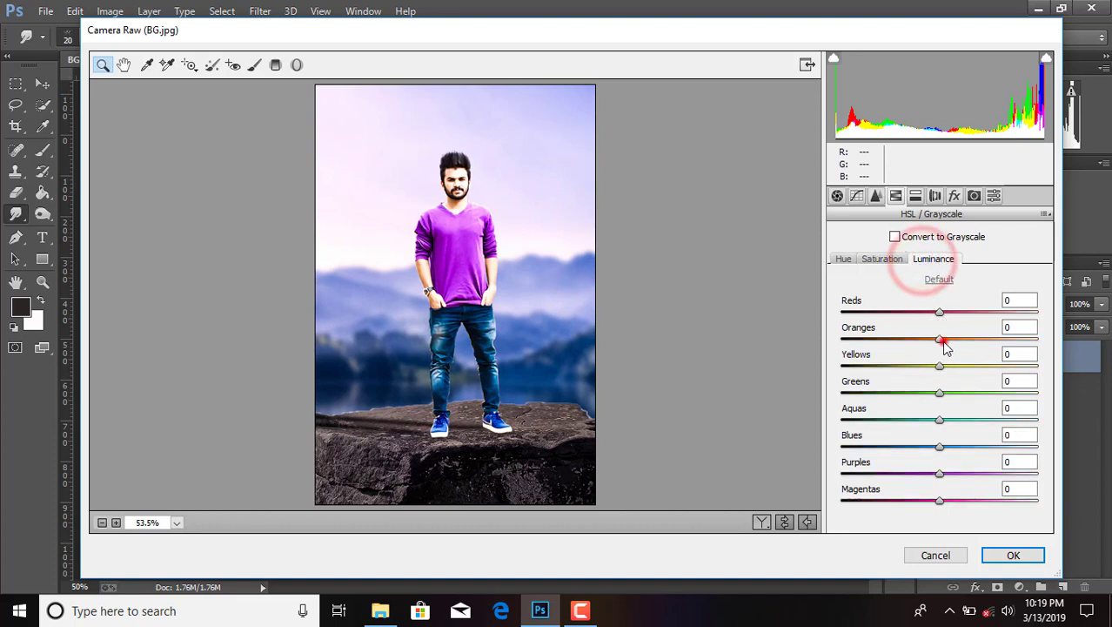
left_click_drag(941, 339, 928, 370)
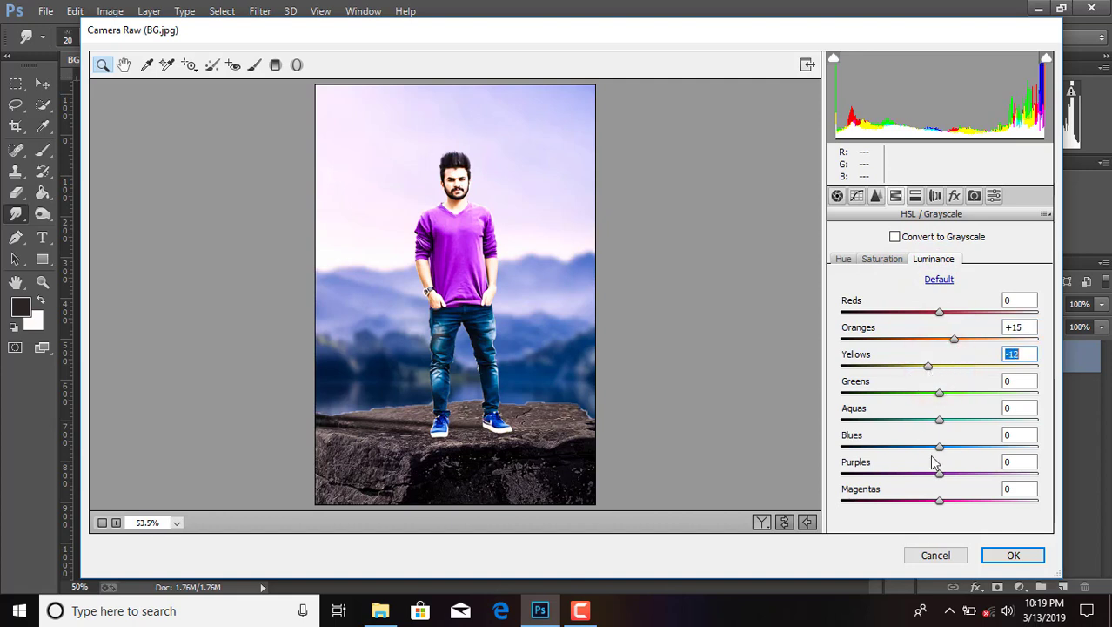
left_click_drag(947, 473, 919, 474)
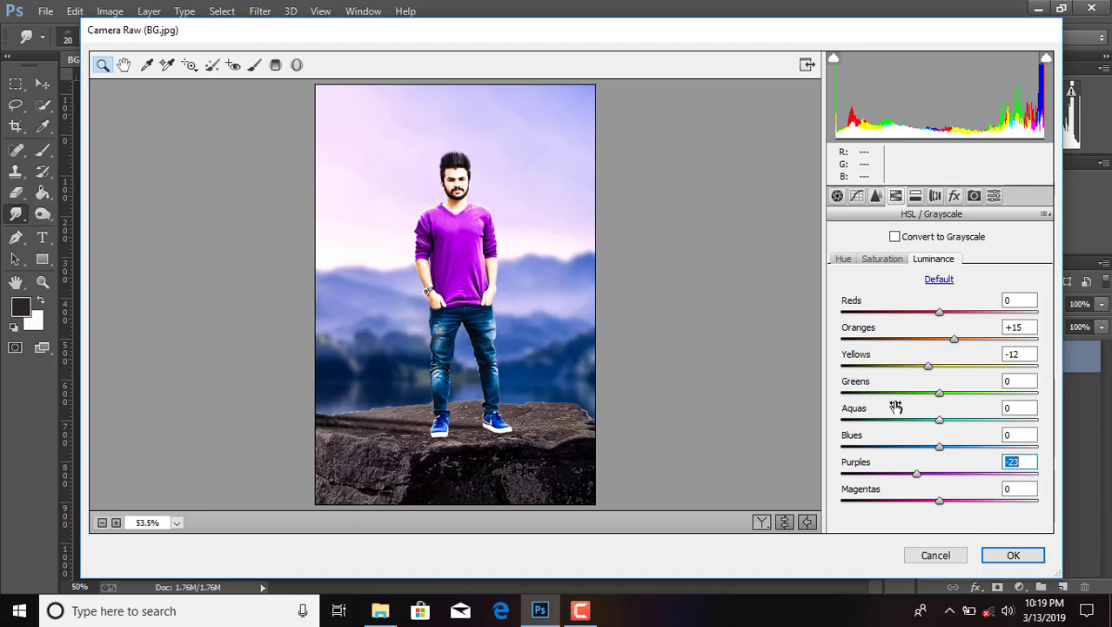
Step: Set the post-crop vignetting amount to -31 and apply the Camera Raw edits
left_click(955, 197)
left_click_drag(939, 407, 908, 414)
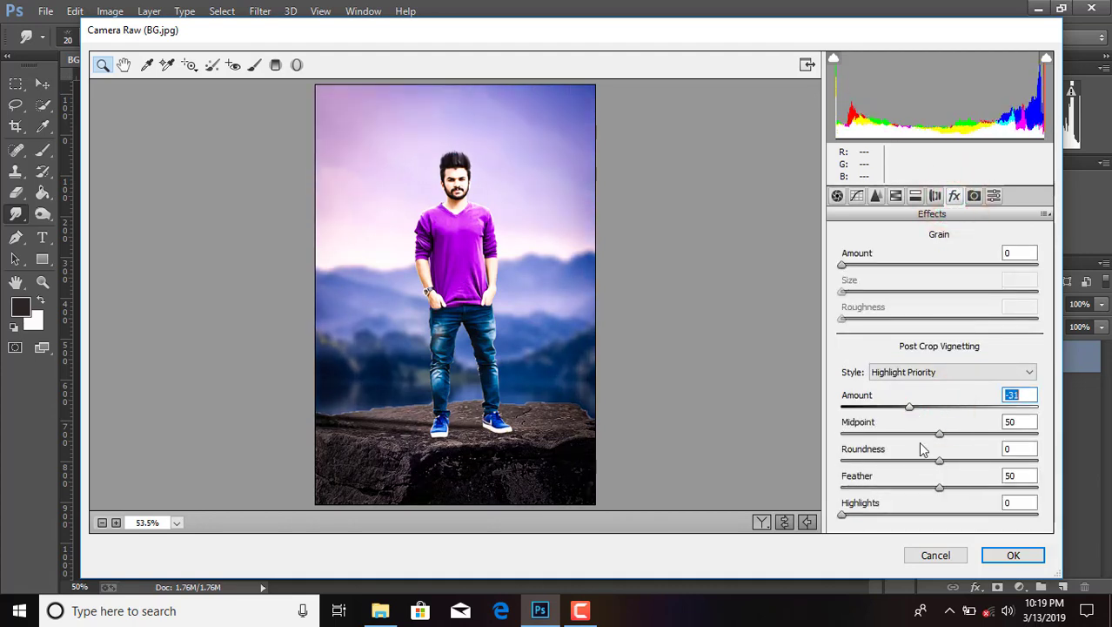
left_click(993, 555)
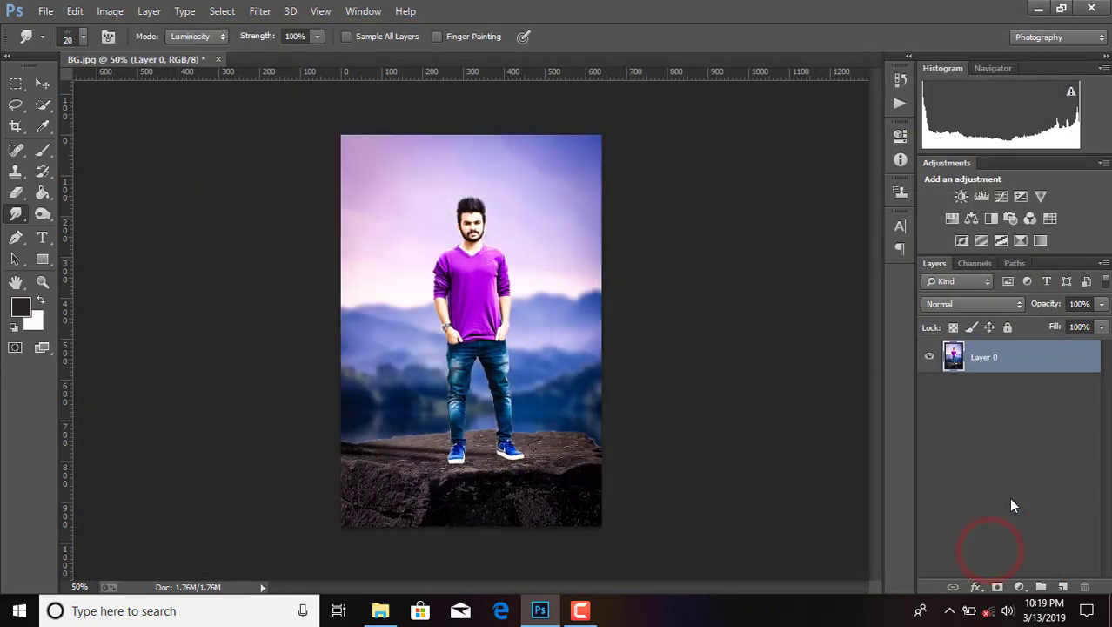
Step: Flatten the image and save it as a JPEG named BG new edit in the Stocks folder at Maximum quality
right_click(997, 379)
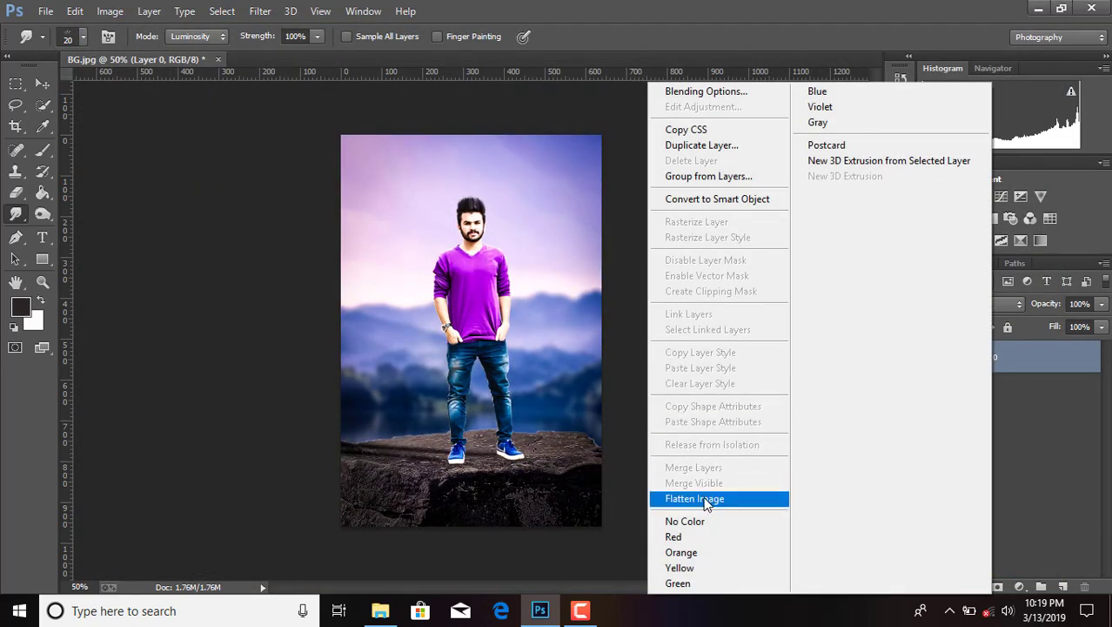
left_click(703, 498)
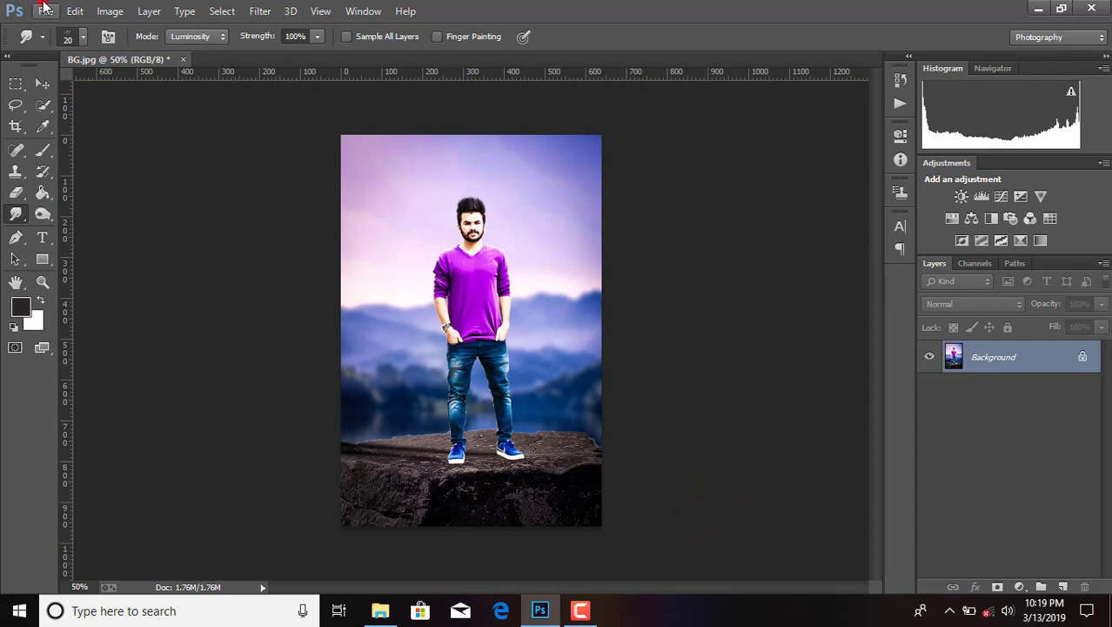
left_click(44, 8)
left_click(90, 162)
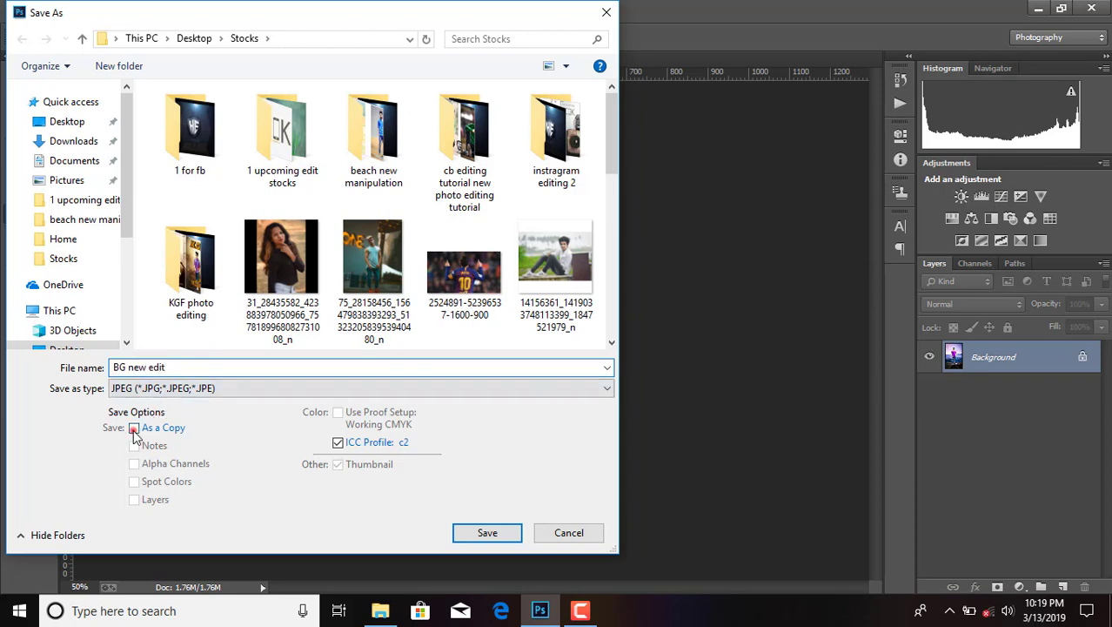
left_click(487, 532)
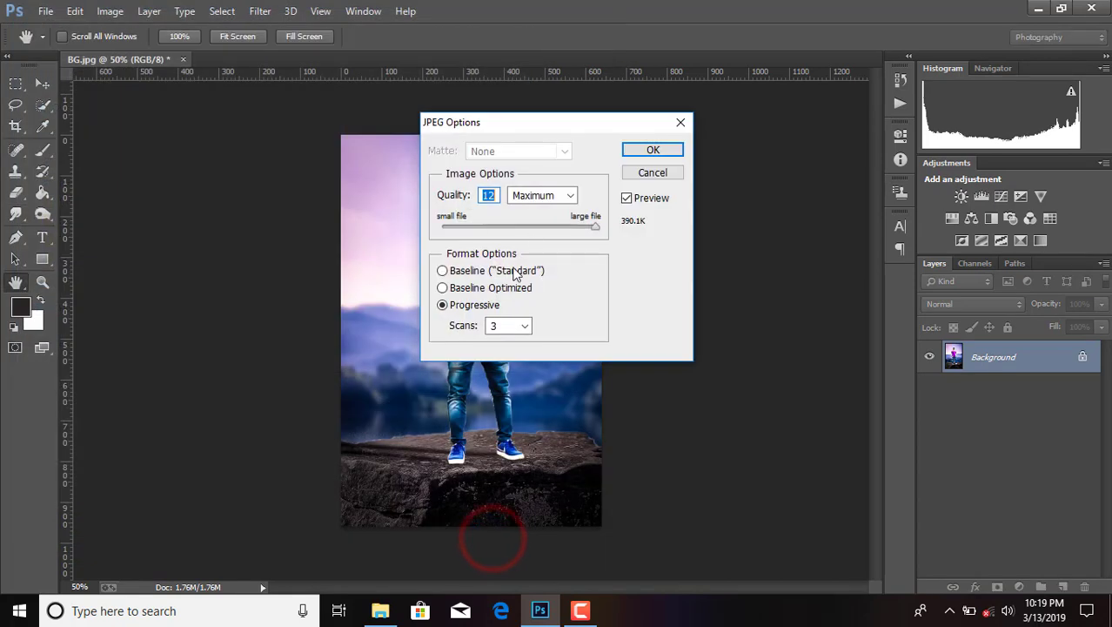
left_click(568, 195)
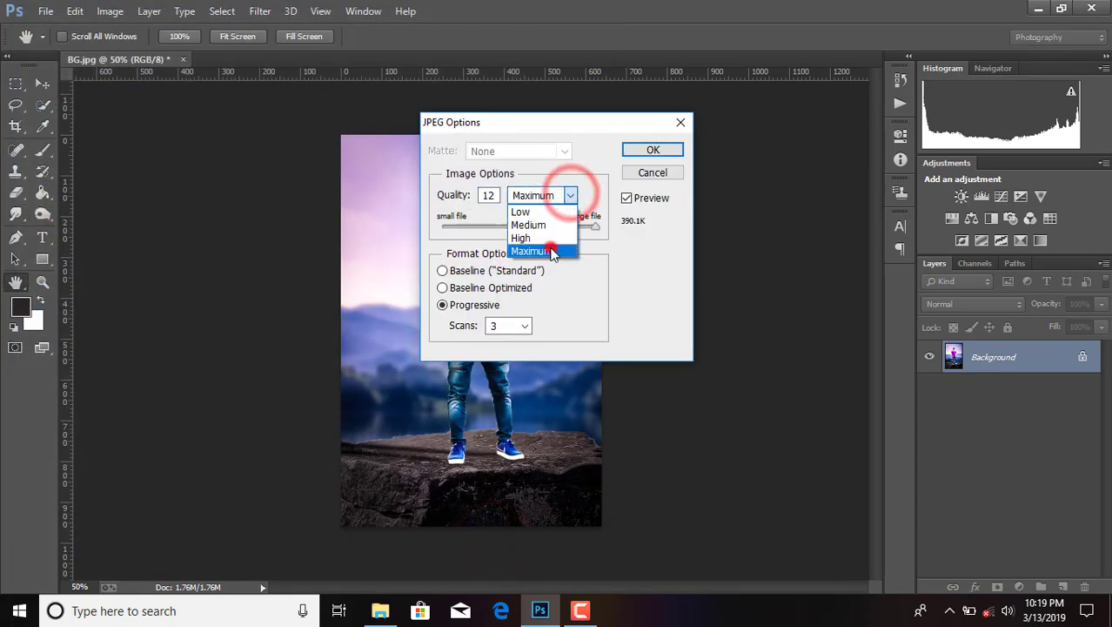